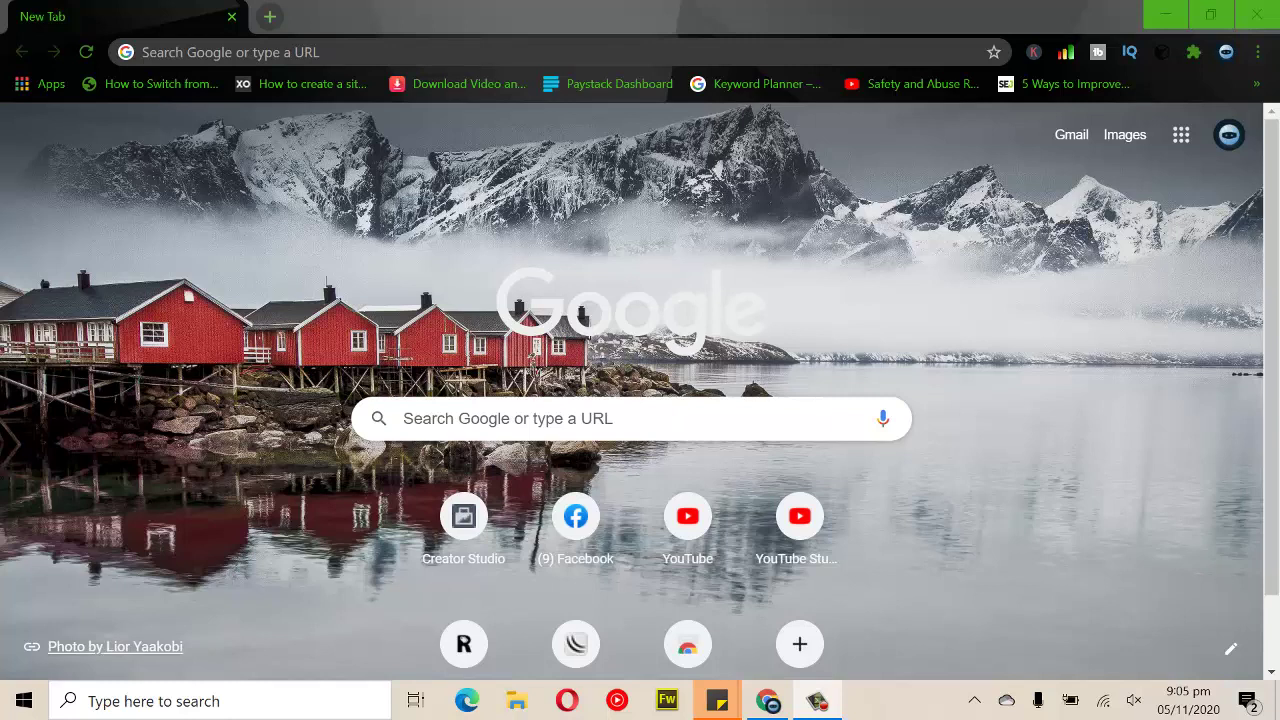
Open facebook.com in the browser
left_click(586, 52)
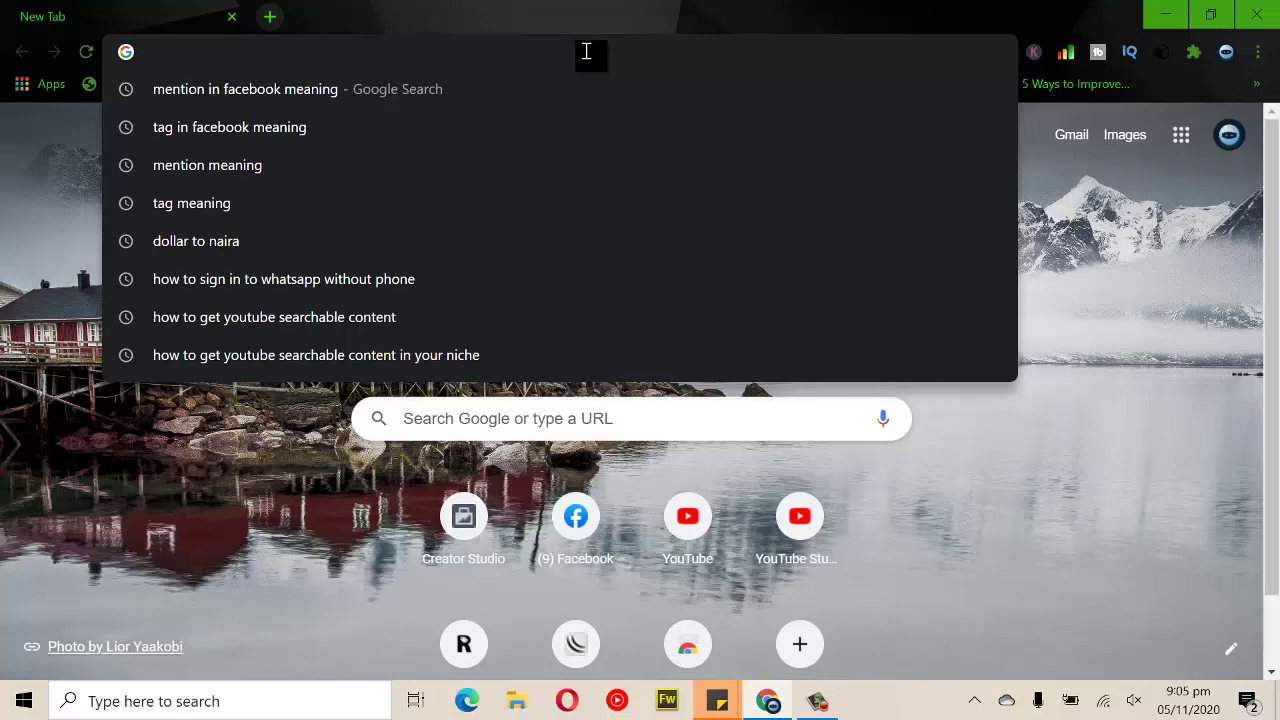
type("facebook.com")
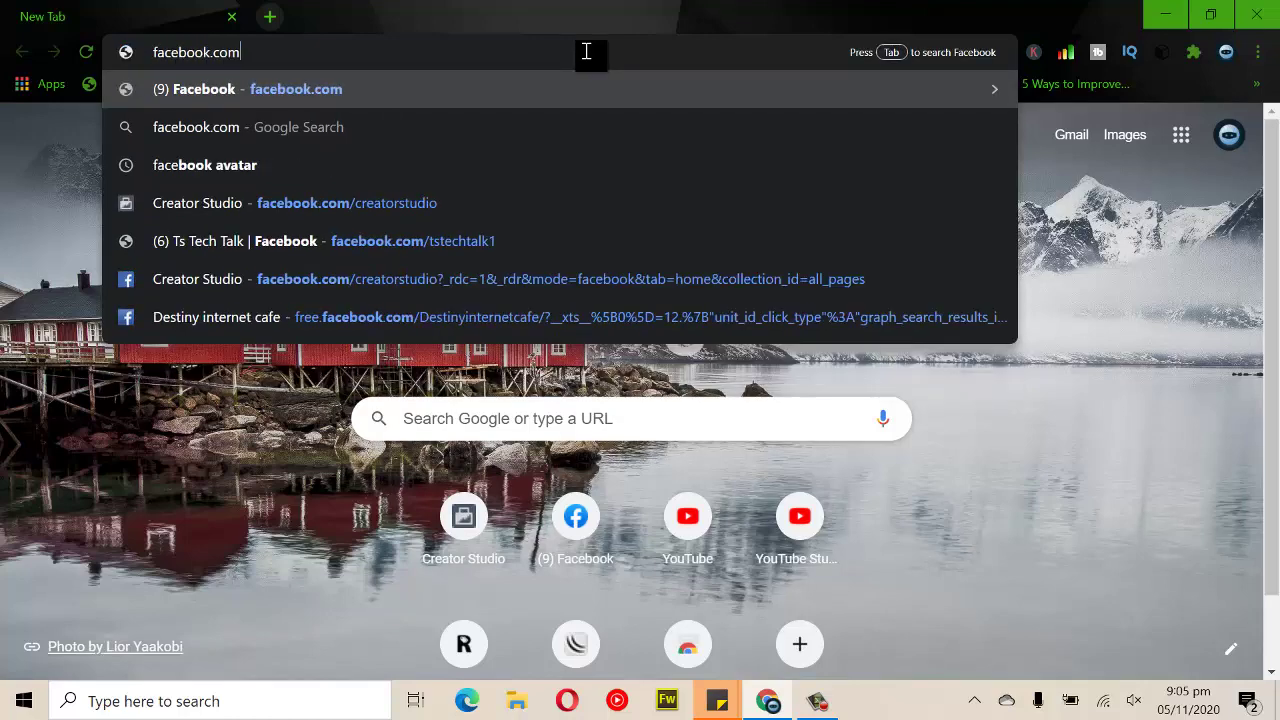
key("Return")
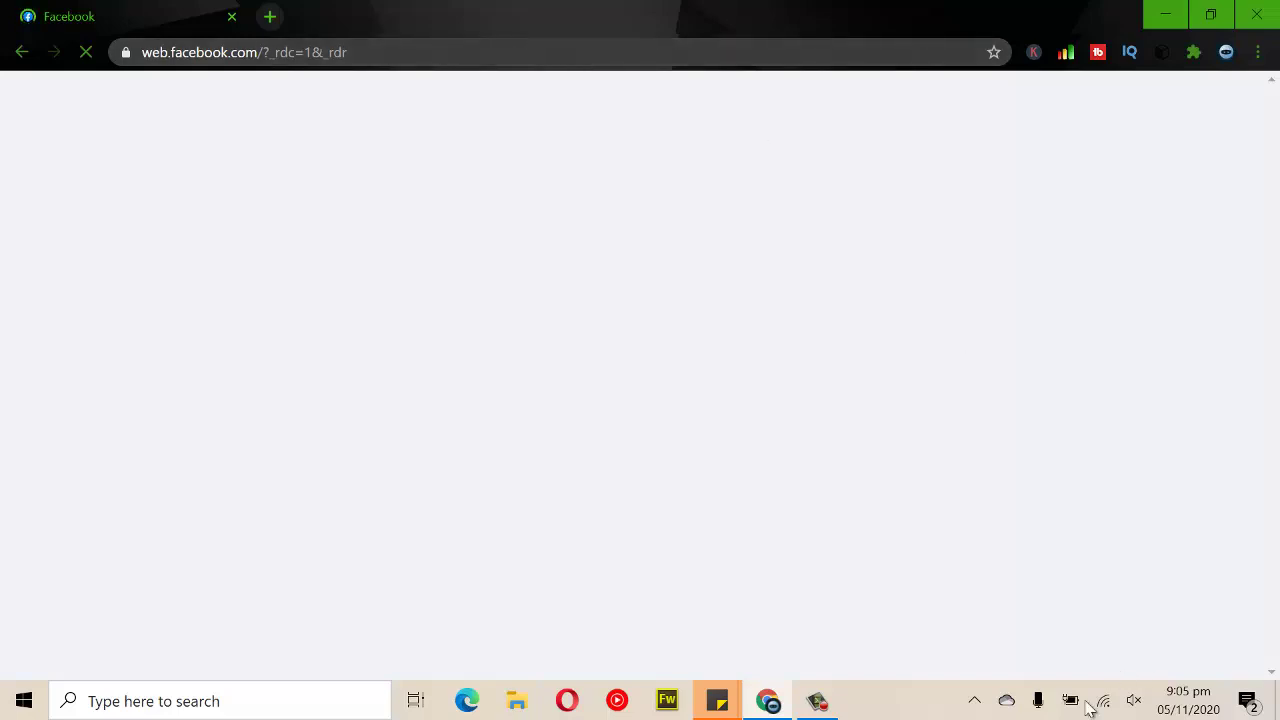
Switch the computer's wireless connection to the VDTLTE network
left_click(1120, 712)
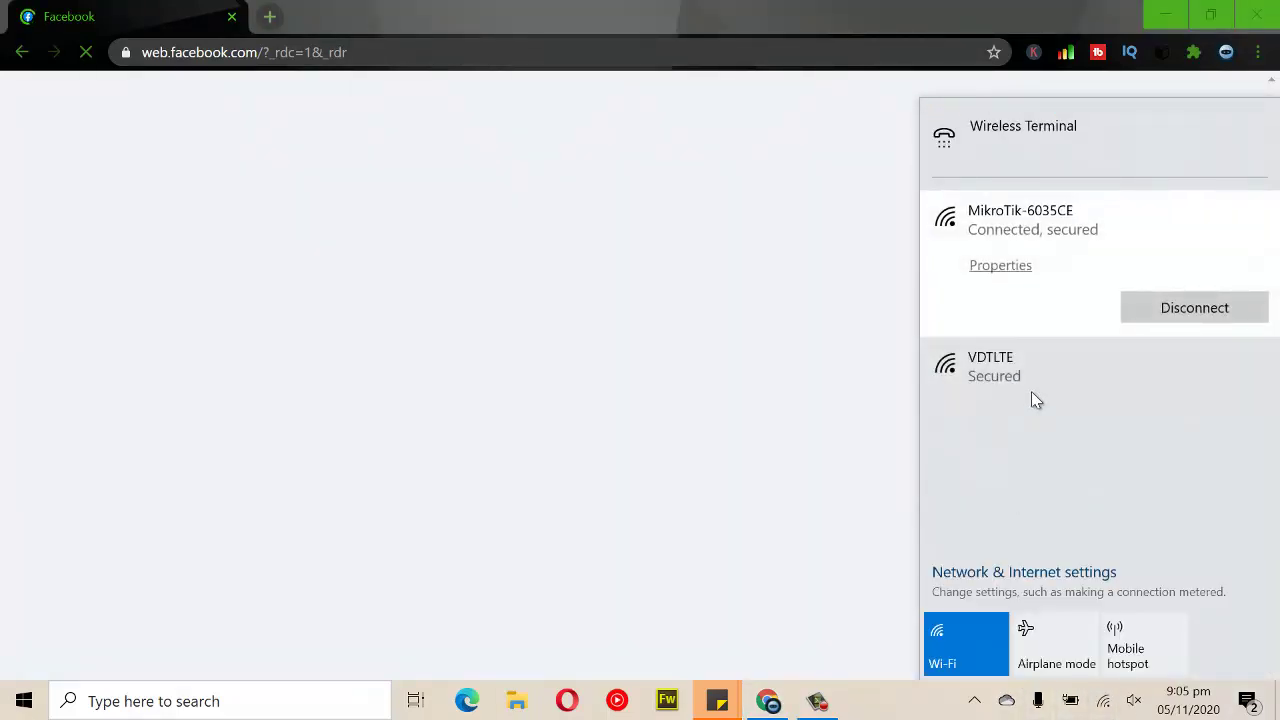
left_click(1029, 390)
left_click(1178, 382)
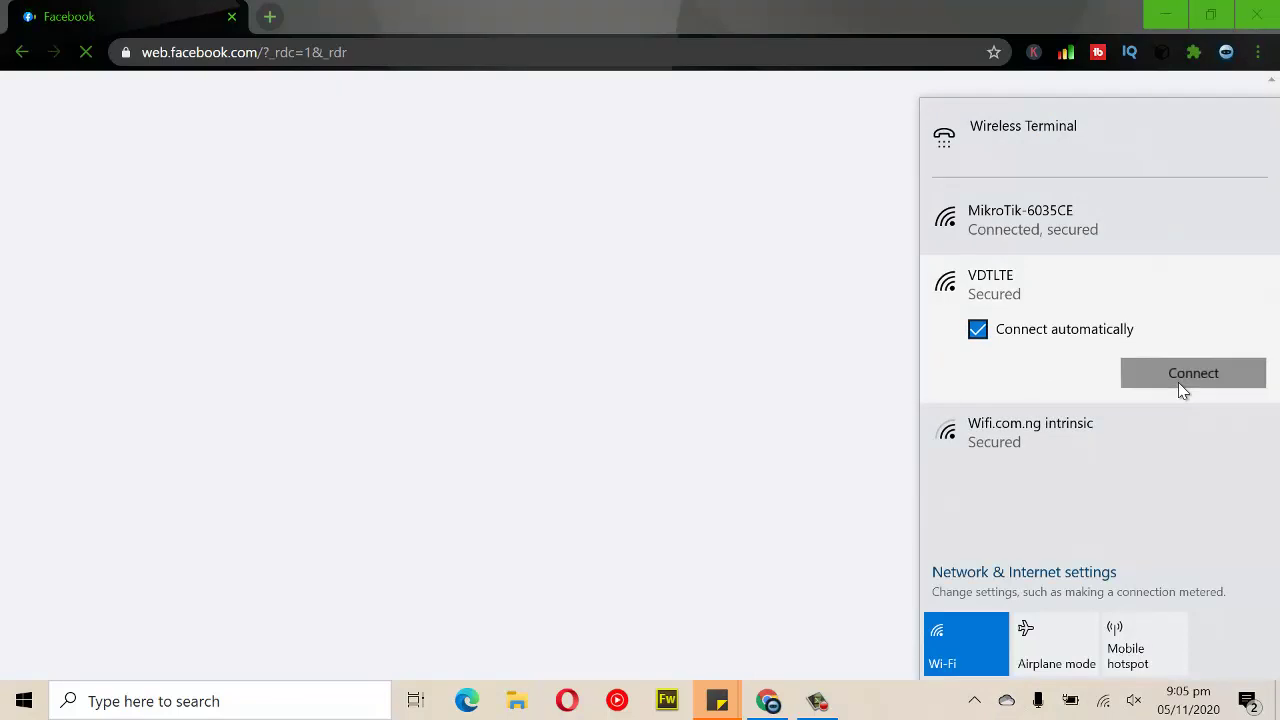
left_click(650, 9)
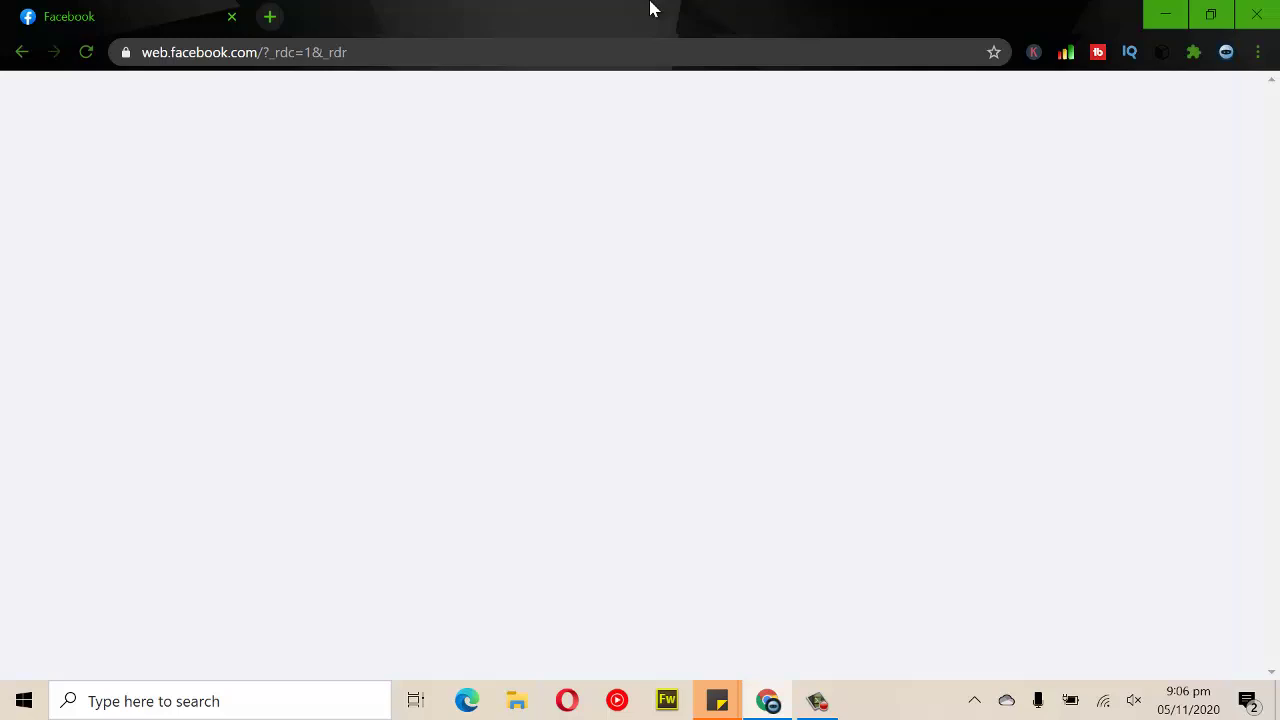
Reload Facebook and dismiss its request to show notifications
key("F5")
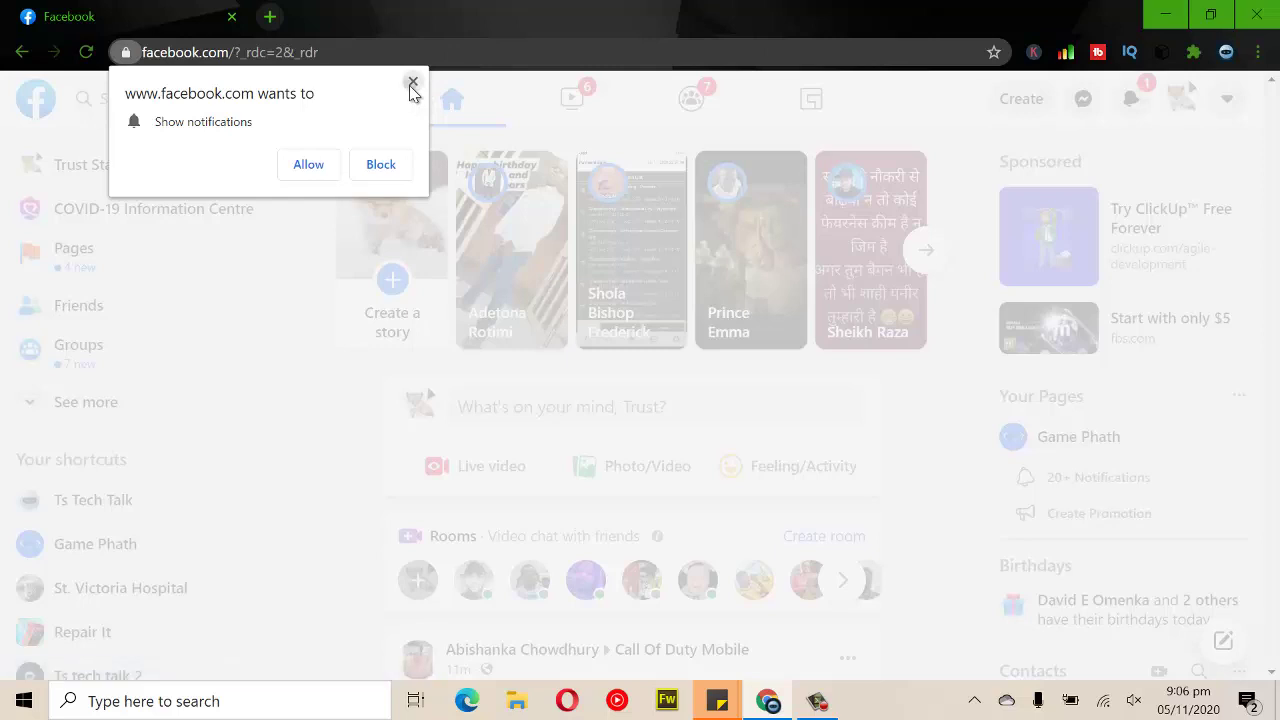
left_click(412, 82)
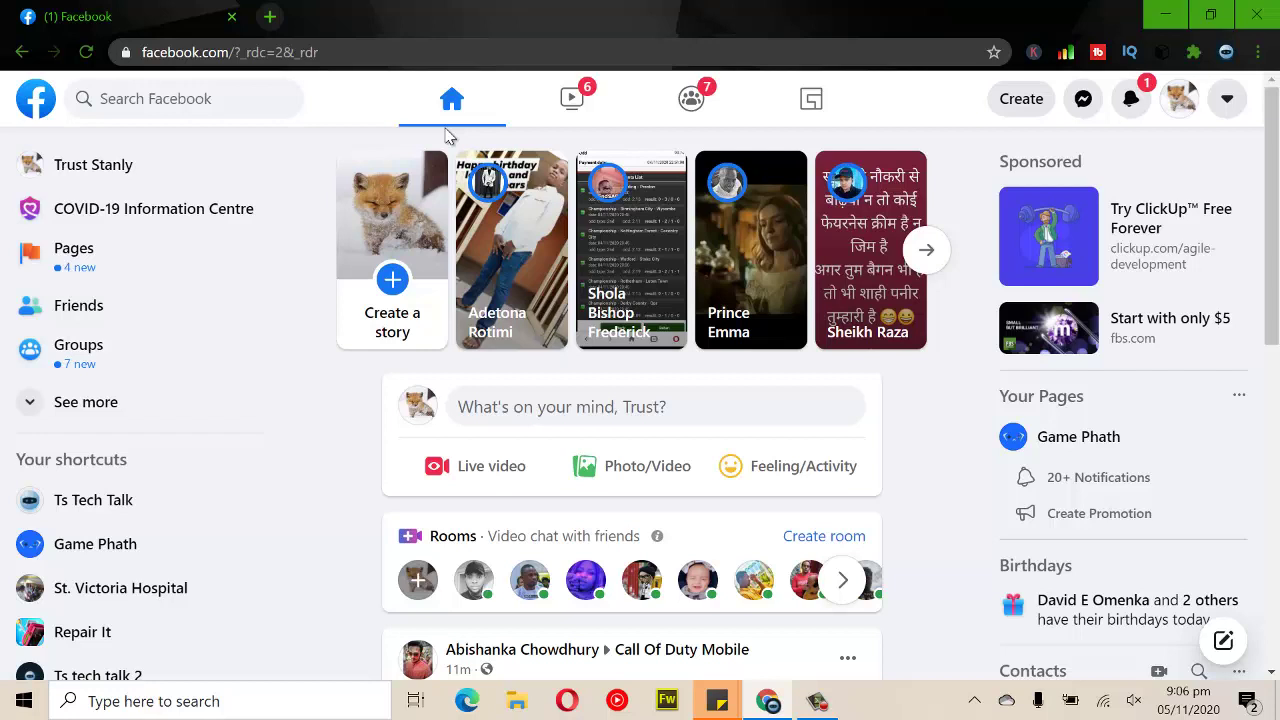
Open the page settings of the Ts Tech Talk page
left_click(145, 497)
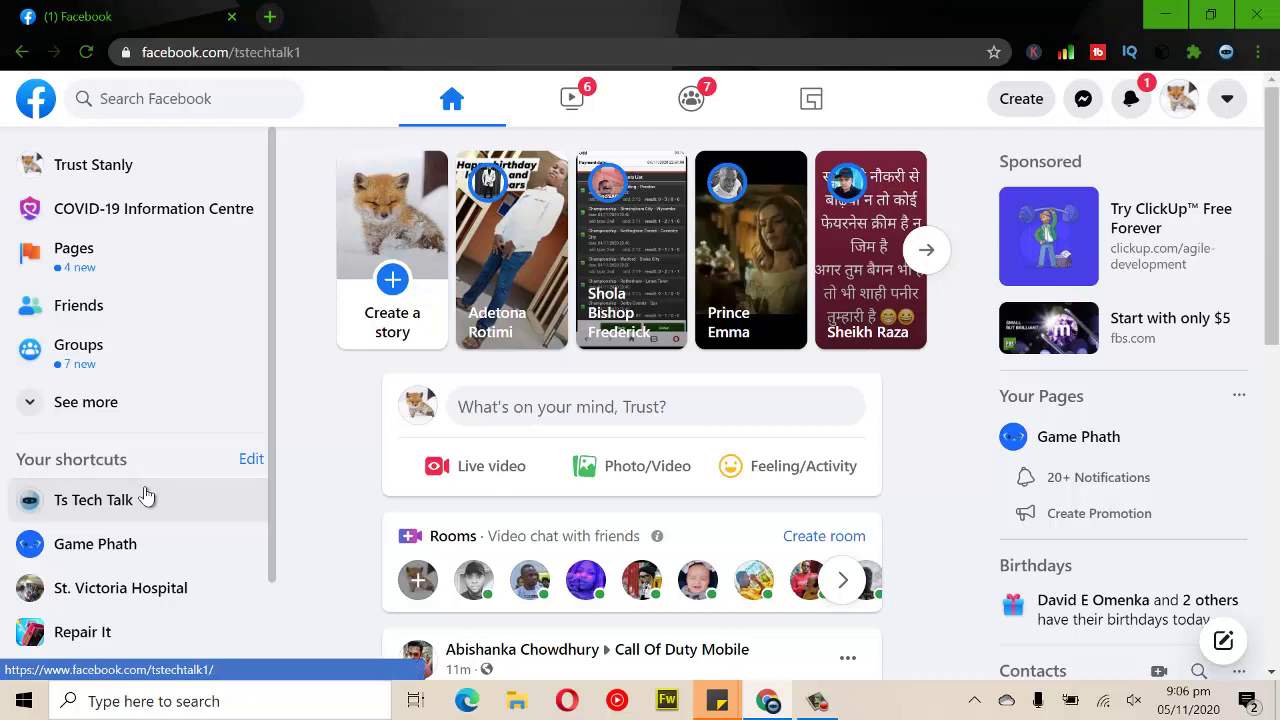
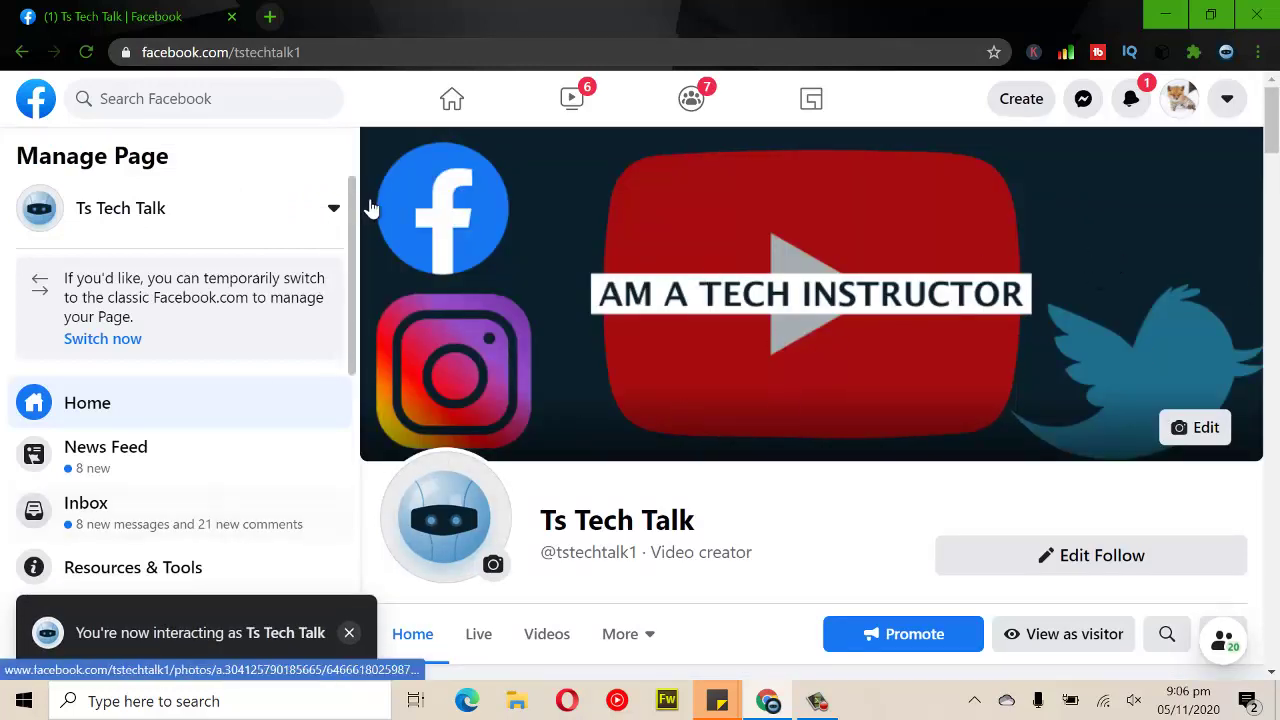
left_click_drag(352, 233, 351, 500)
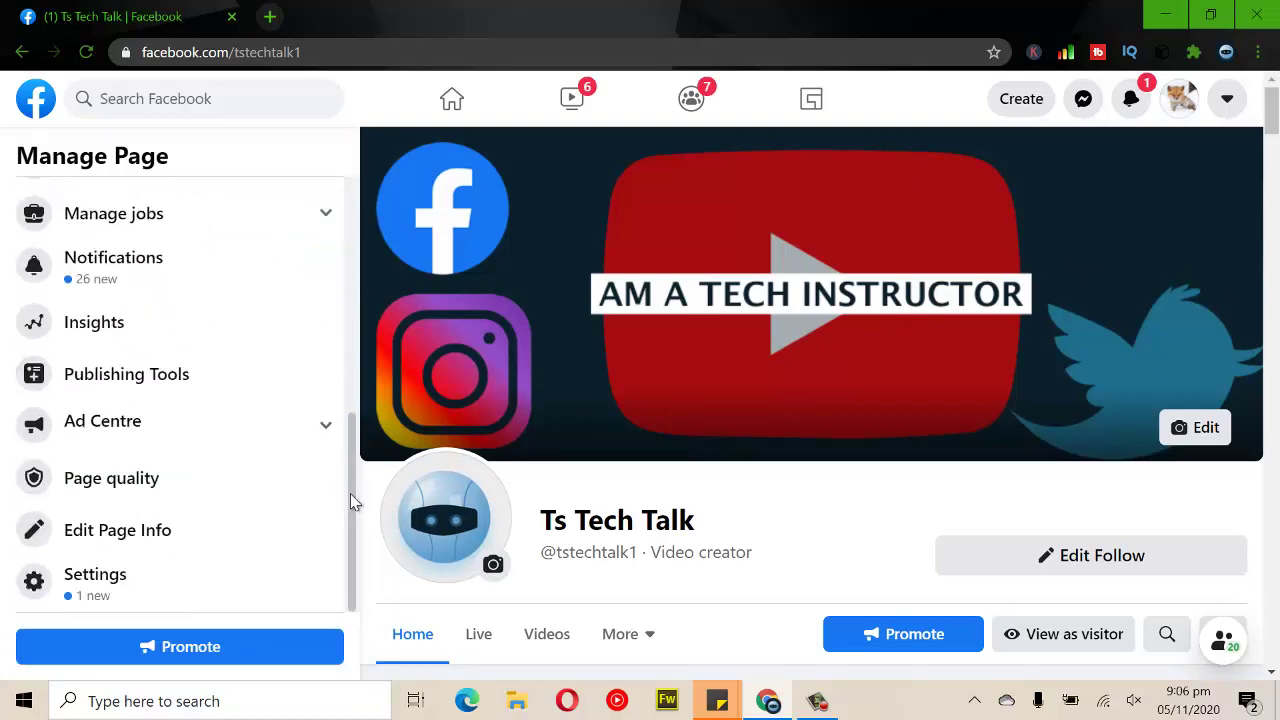
left_click(152, 594)
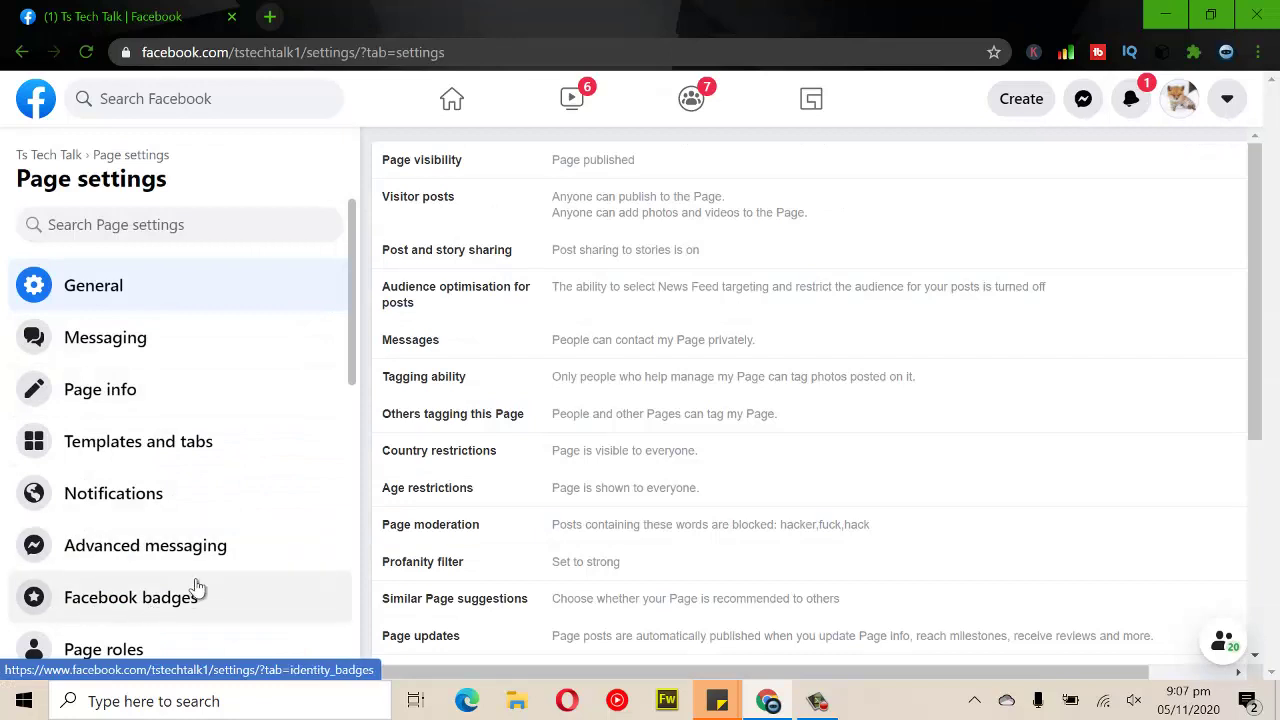
Turn on top fan badges in the page's Facebook badges settings
left_click(143, 597)
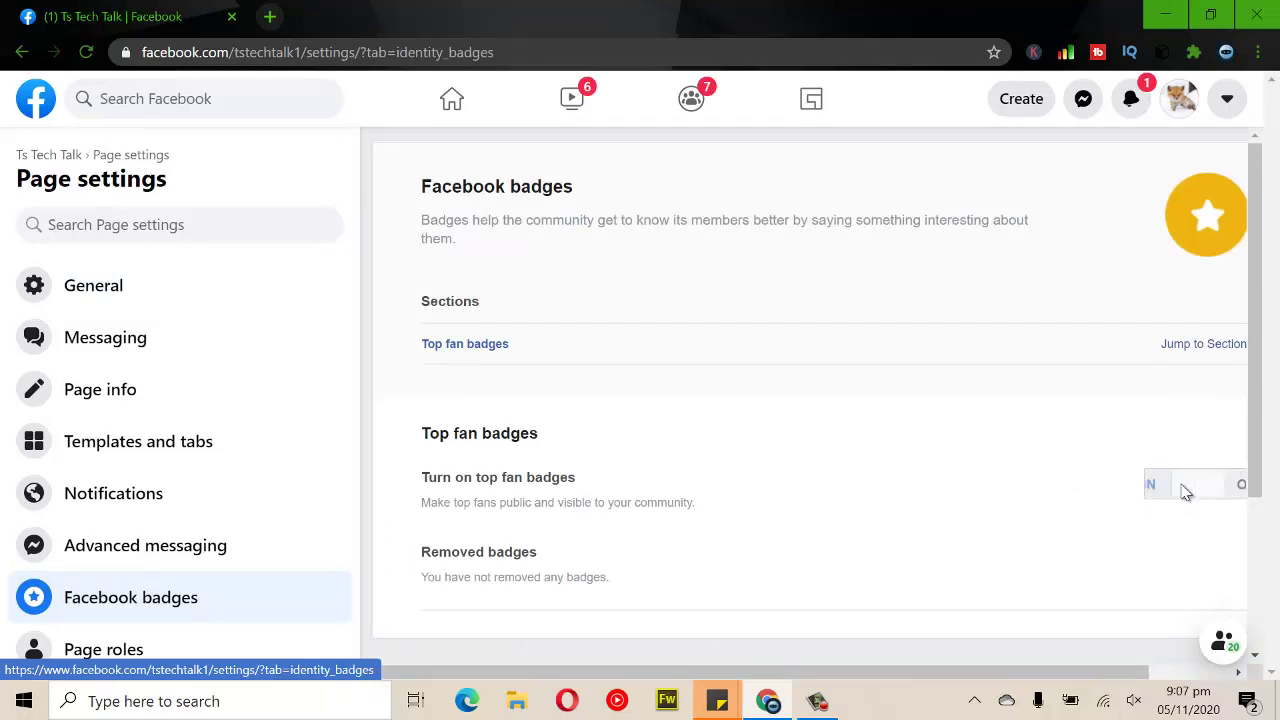
left_click(1183, 490)
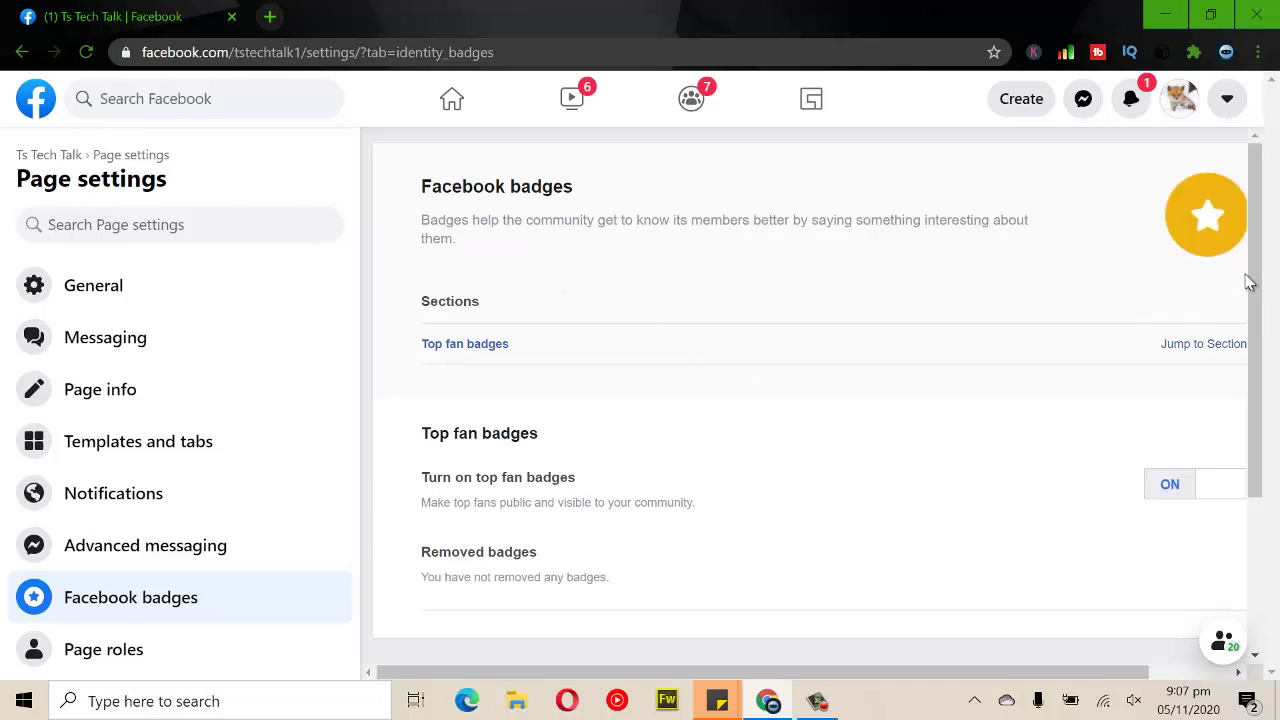
Return to the Facebook home page and open the Game Phath page from the shortcuts
mouse_move(1266, 280)
left_mouse_down()
mouse_move(1266, 423)
mouse_move(1268, 265)
left_mouse_up()
left_click(453, 115)
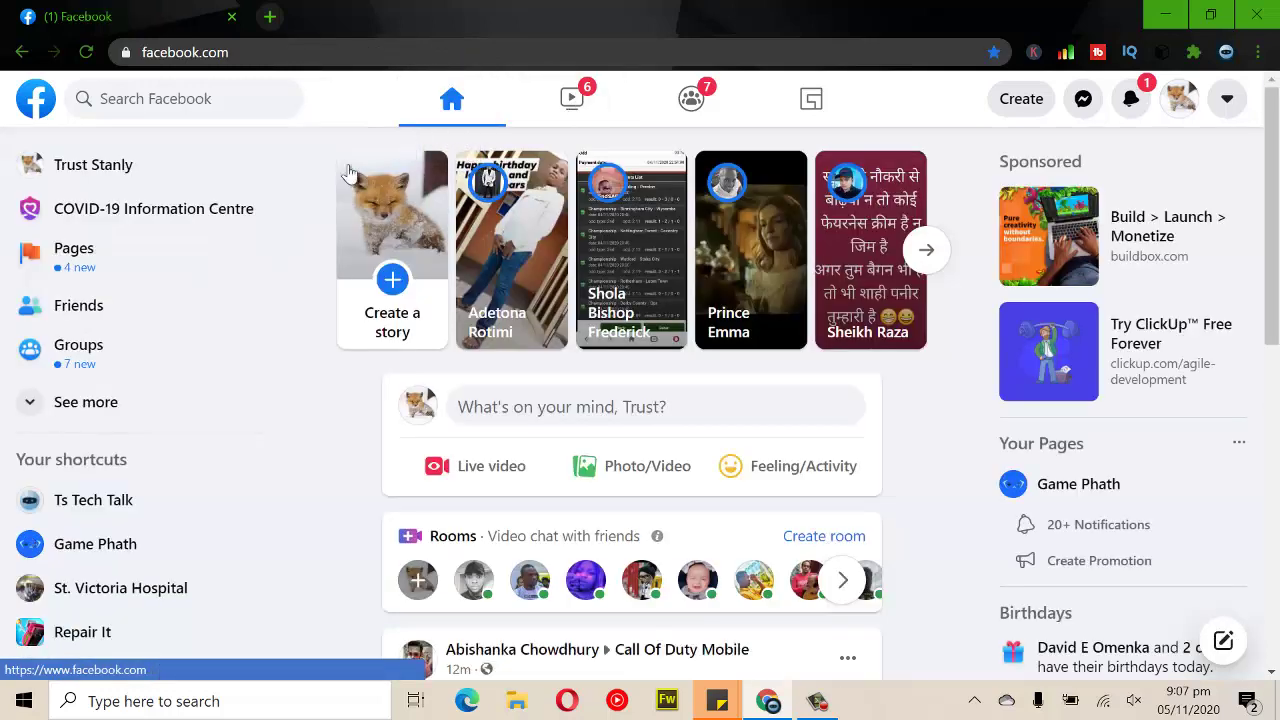
left_click(127, 553)
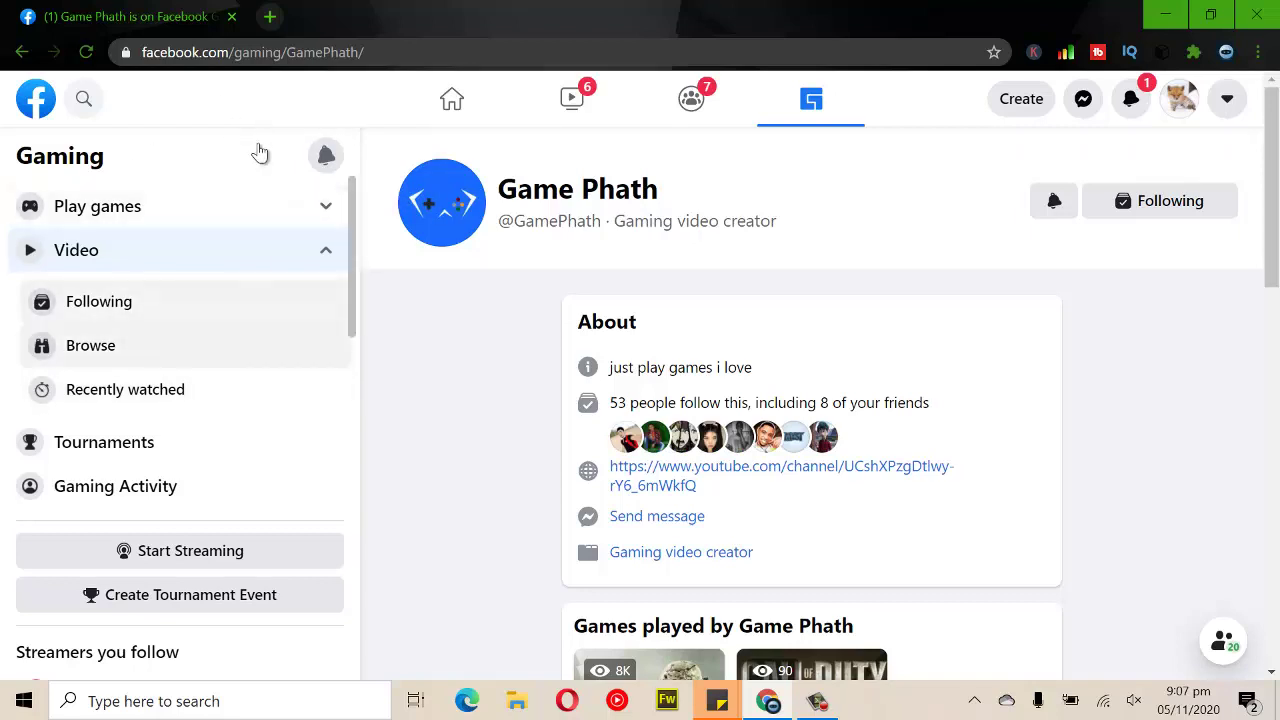
Load facebook.com in a new browser tab and open the Ts Tech Talk page there
left_click(270, 17)
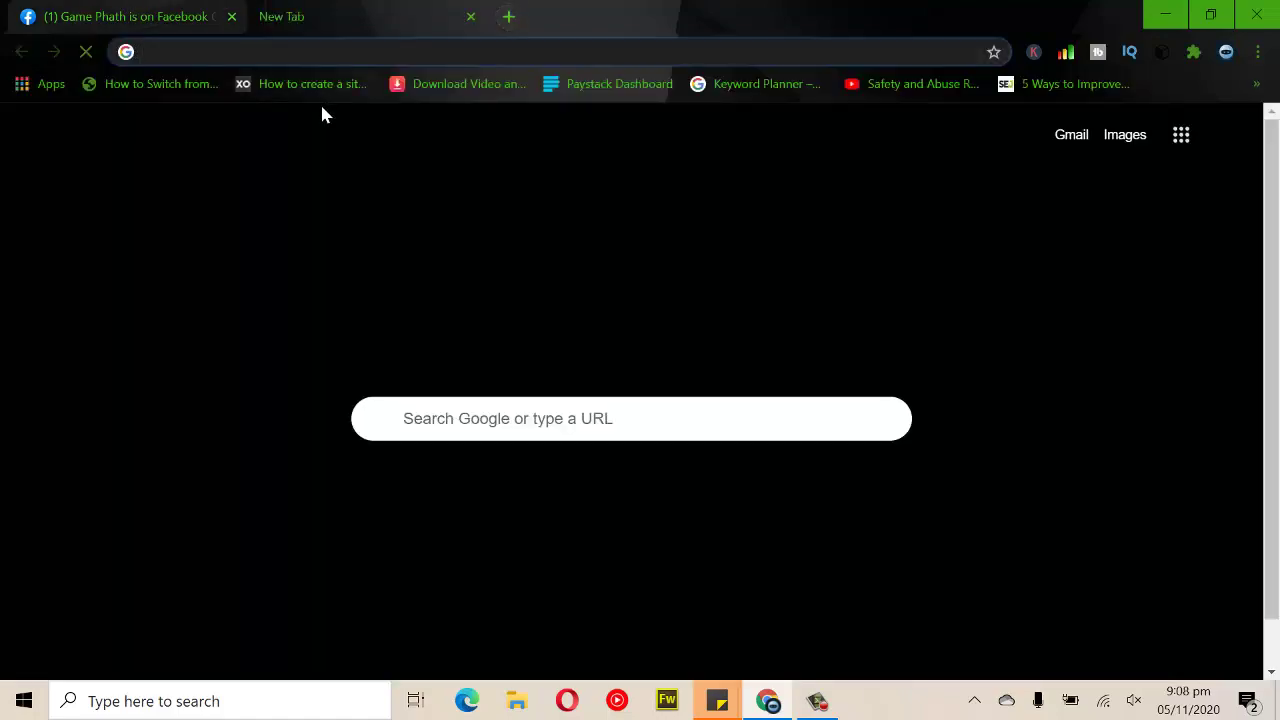
type("facebook.com")
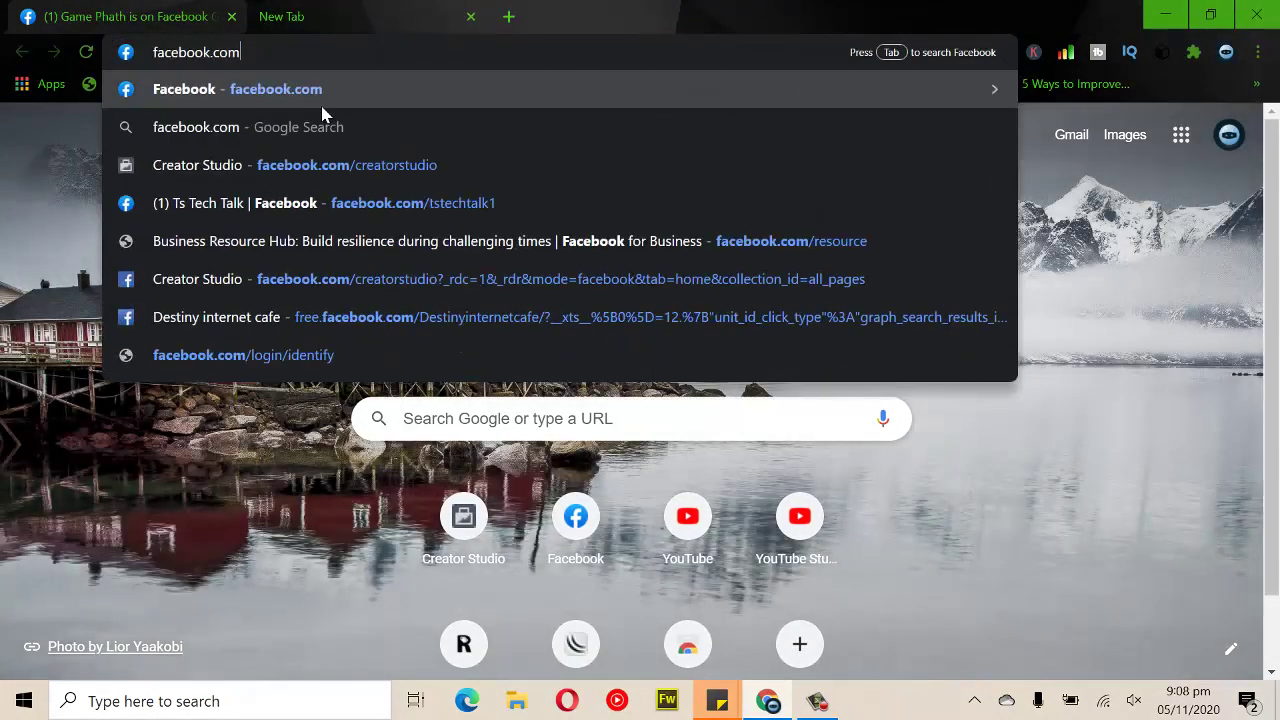
key("Return")
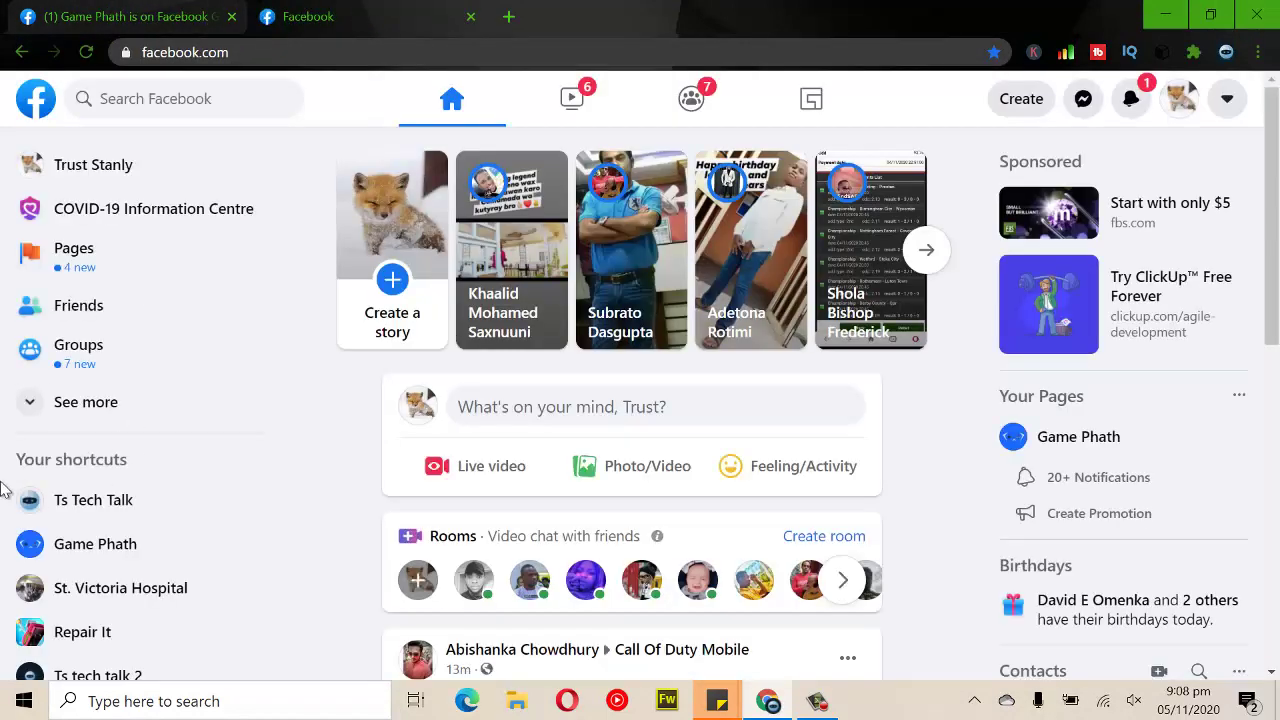
left_click(108, 499)
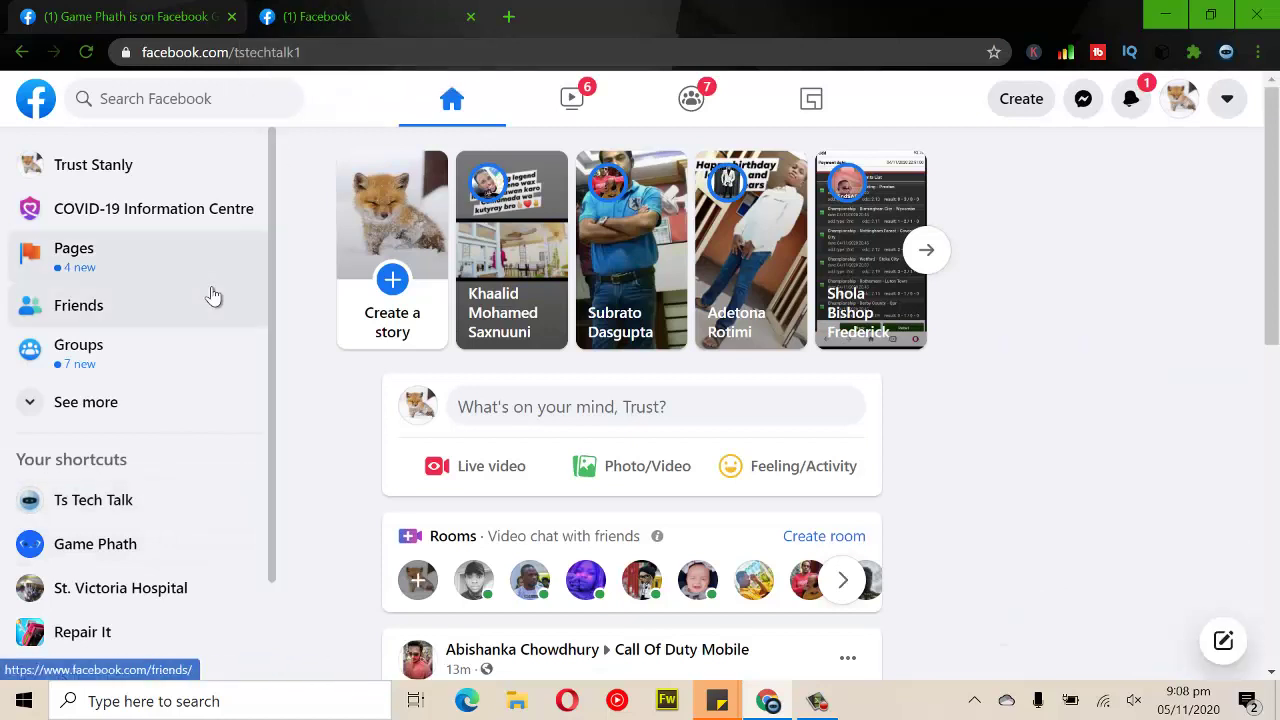
left_click(92, 494)
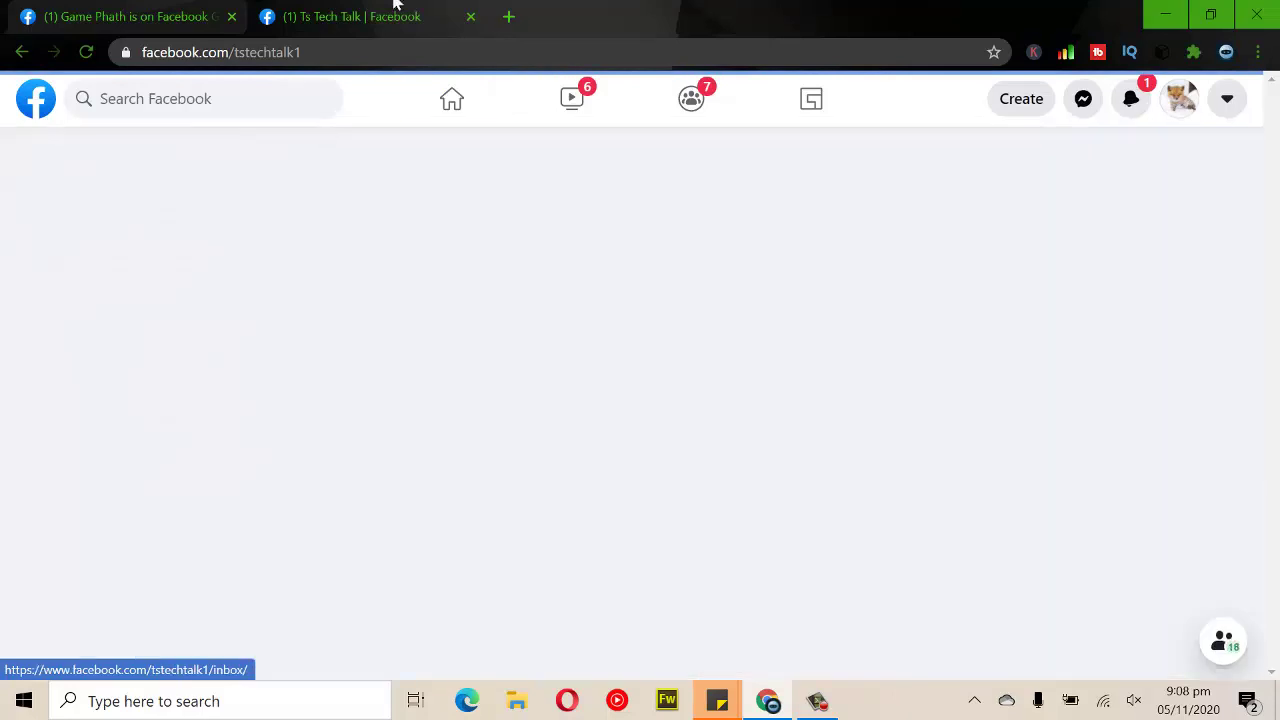
Move the Ts Tech Talk tab into its own window and arrange it side by side with the Game Phath window
left_click_drag(362, 17, 640, 173)
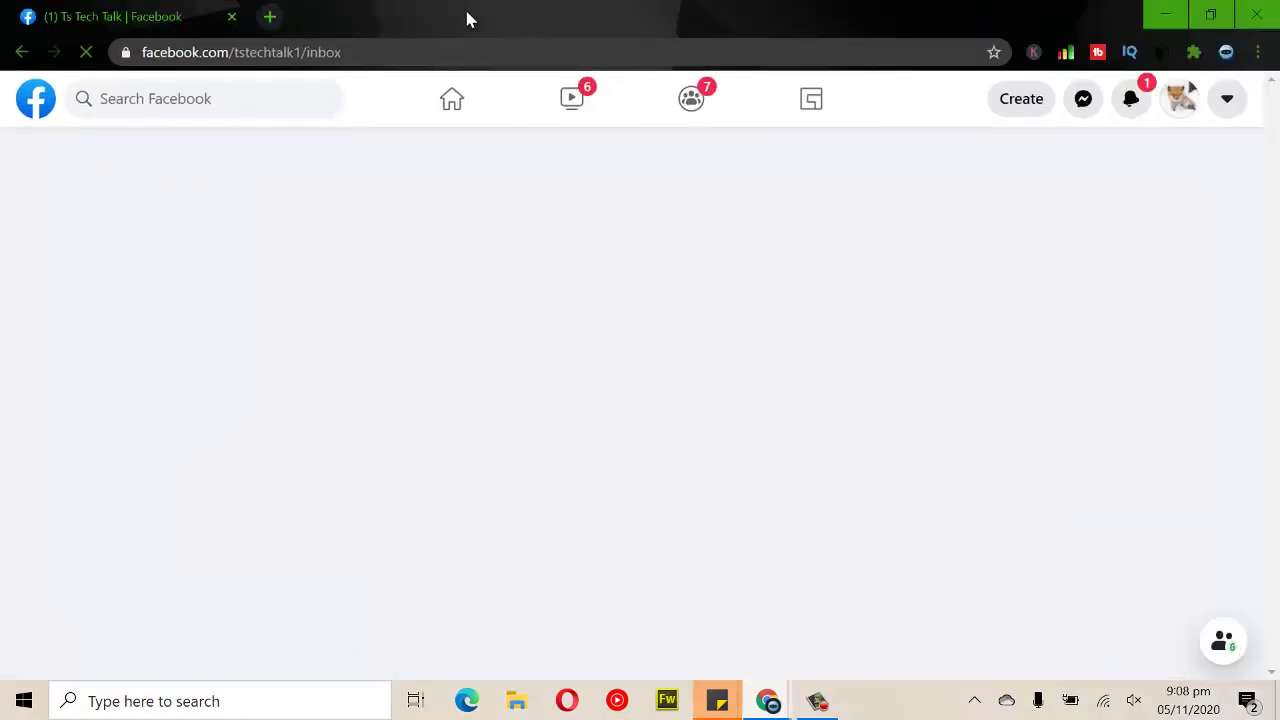
left_click_drag(620, 18, 1278, 40)
key("super+Up")
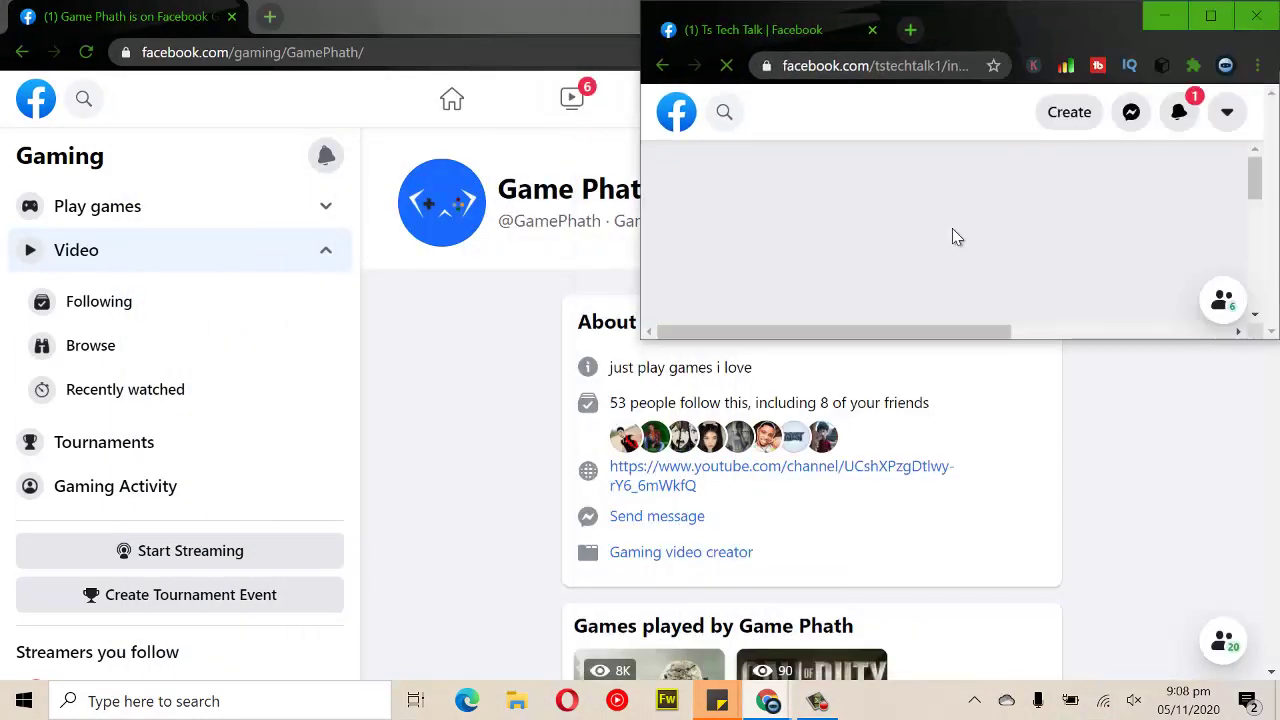
left_click_drag(966, 343, 1048, 678)
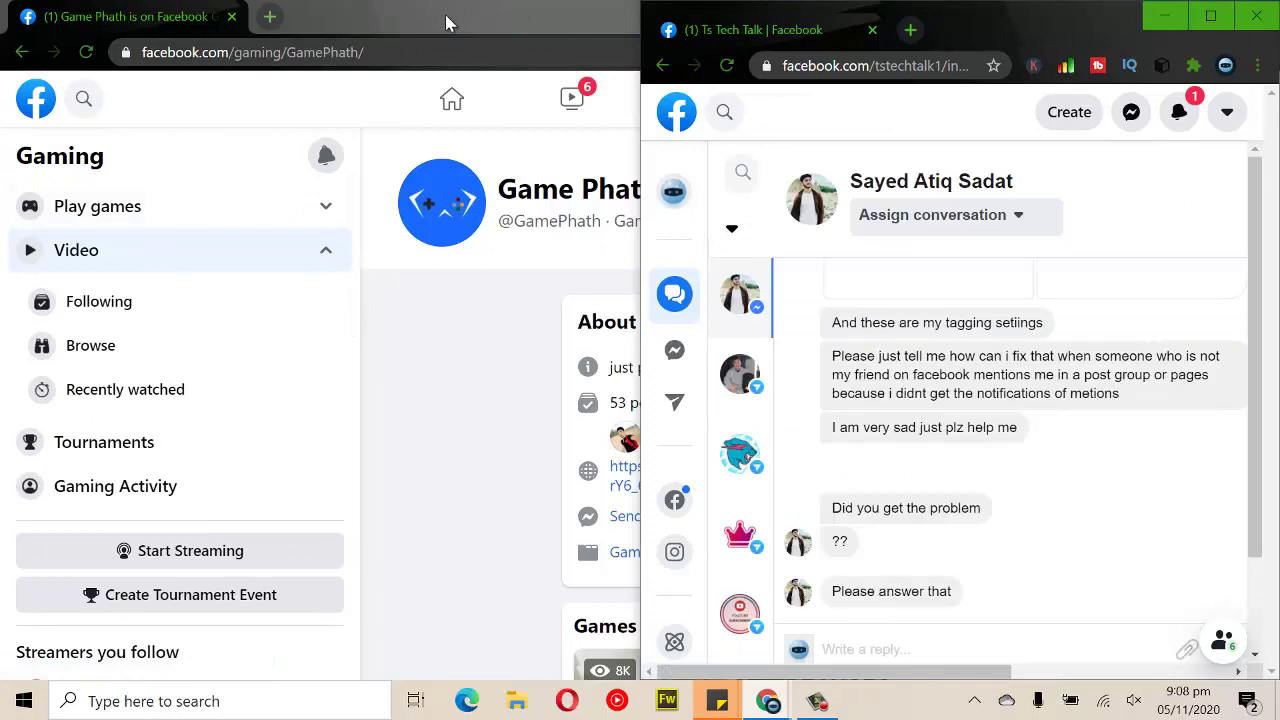
double_click(445, 14)
left_click_drag(163, 49, 0, 95)
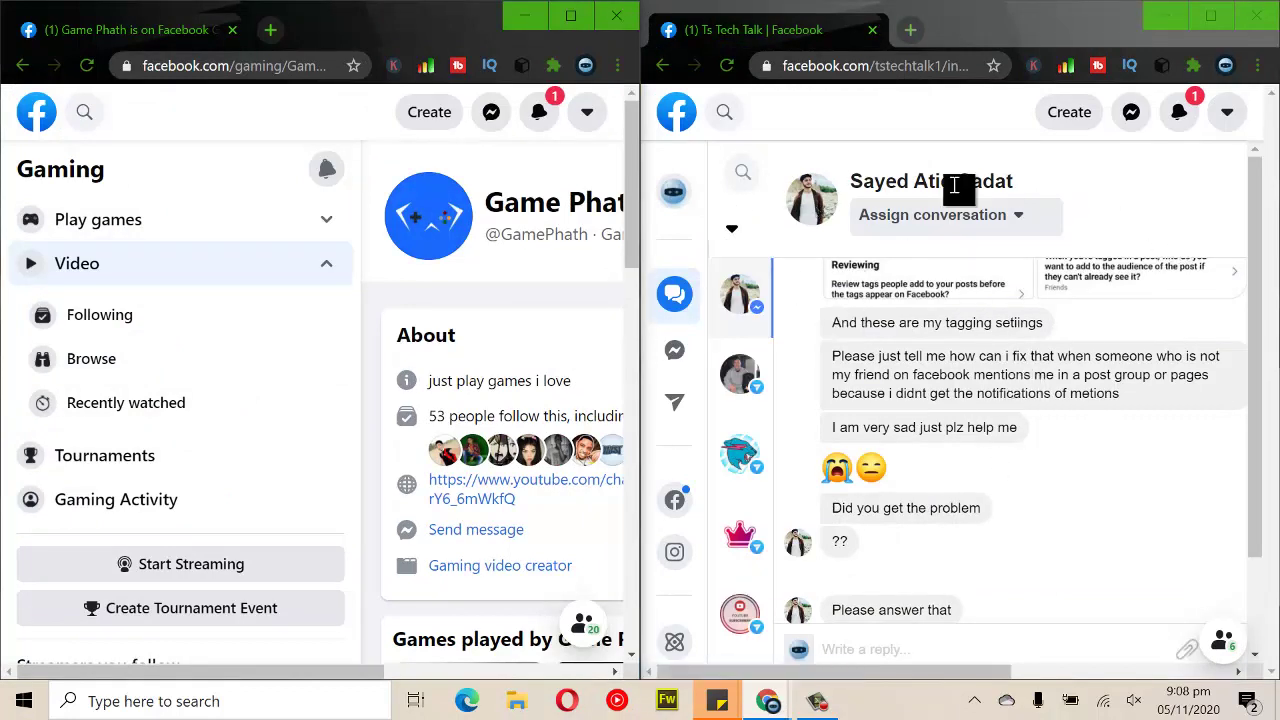
Leave the Ts Tech Talk inbox and return to the page's home view
left_click(670, 200)
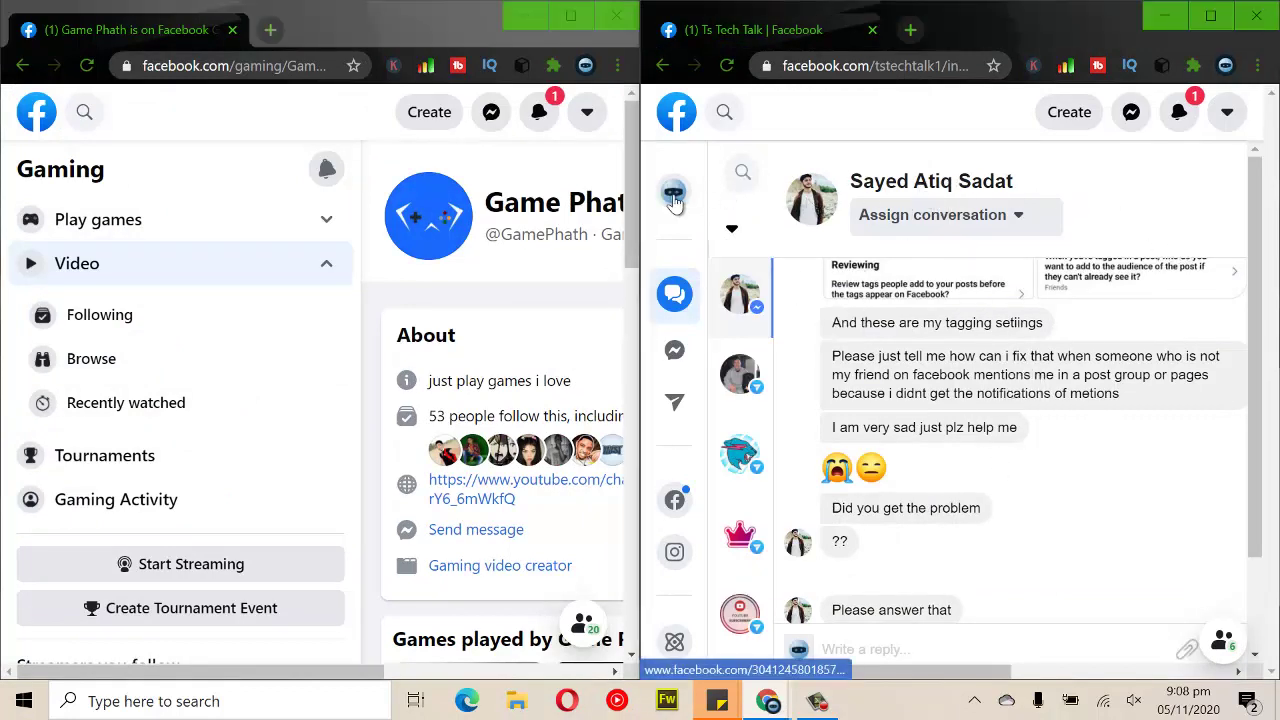
left_click(674, 200)
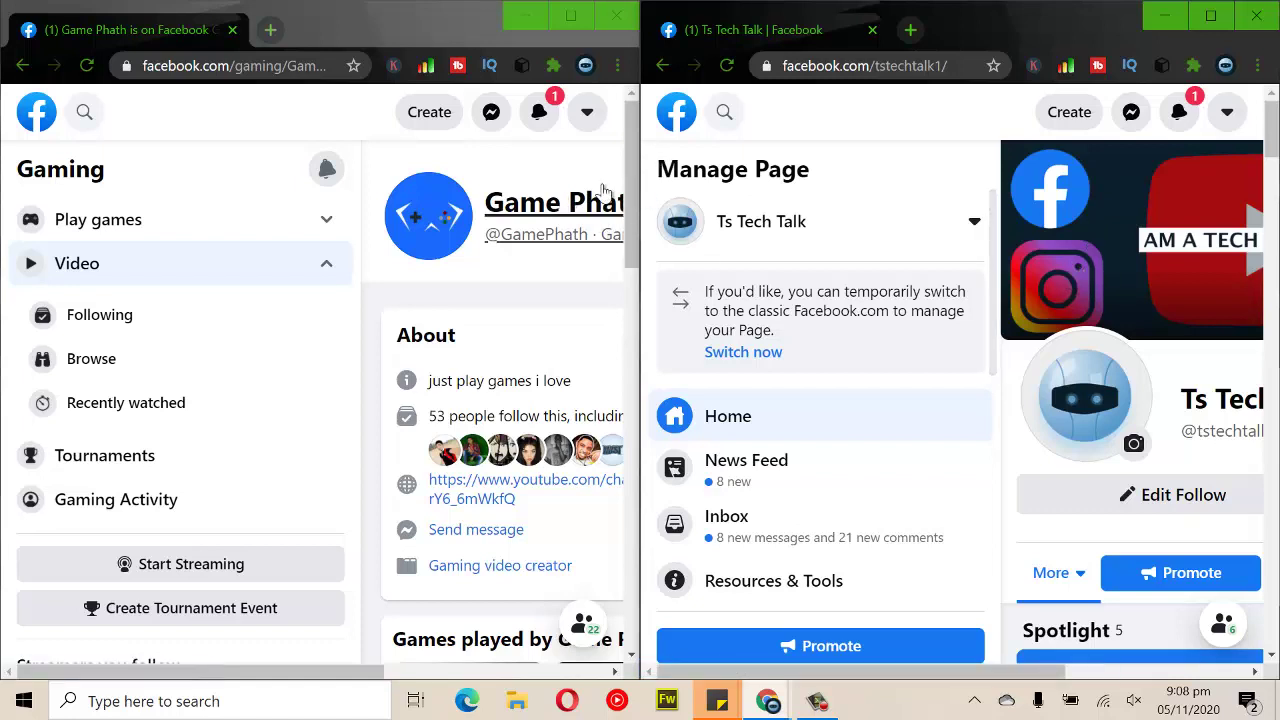
Compare the Game Phath gaming page's sidebar and header with the Ts Tech Talk page's management options
mouse_move(632, 193)
left_mouse_down()
mouse_move(634, 250)
mouse_move(635, 203)
left_mouse_up()
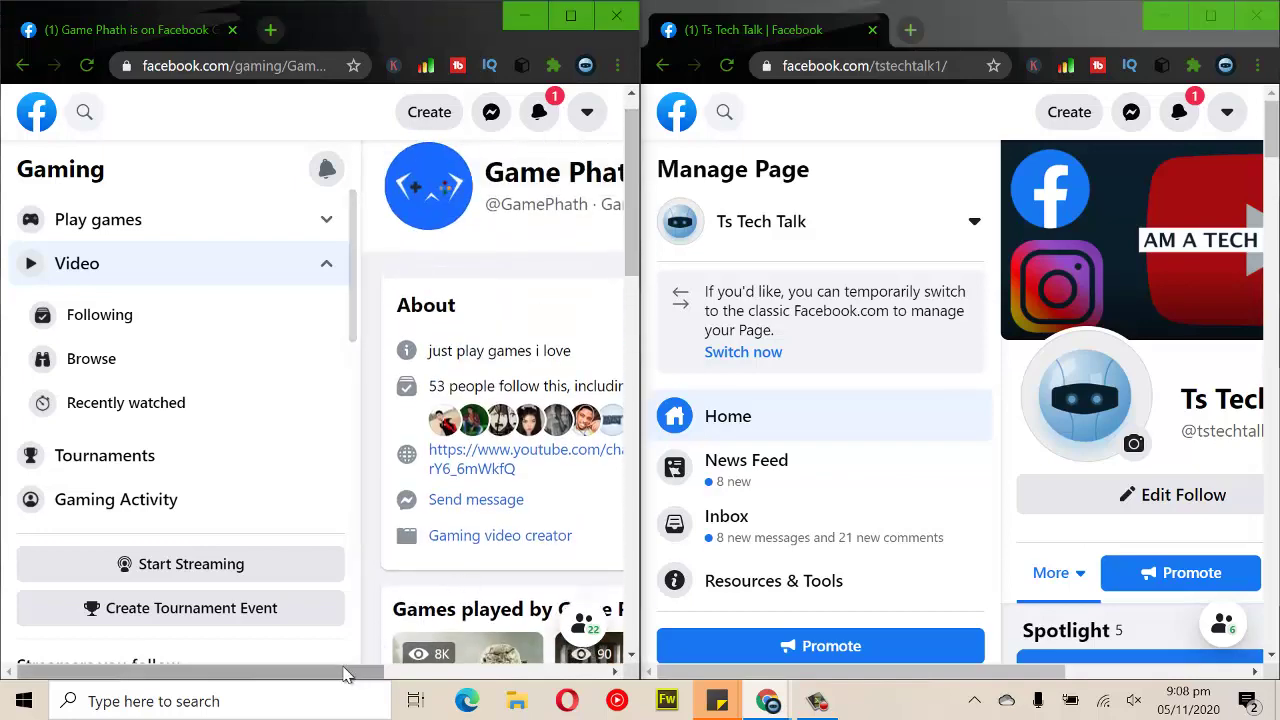
mouse_move(343, 673)
left_mouse_down()
mouse_move(597, 683)
mouse_move(345, 682)
left_mouse_up()
left_click_drag(1023, 670, 909, 690)
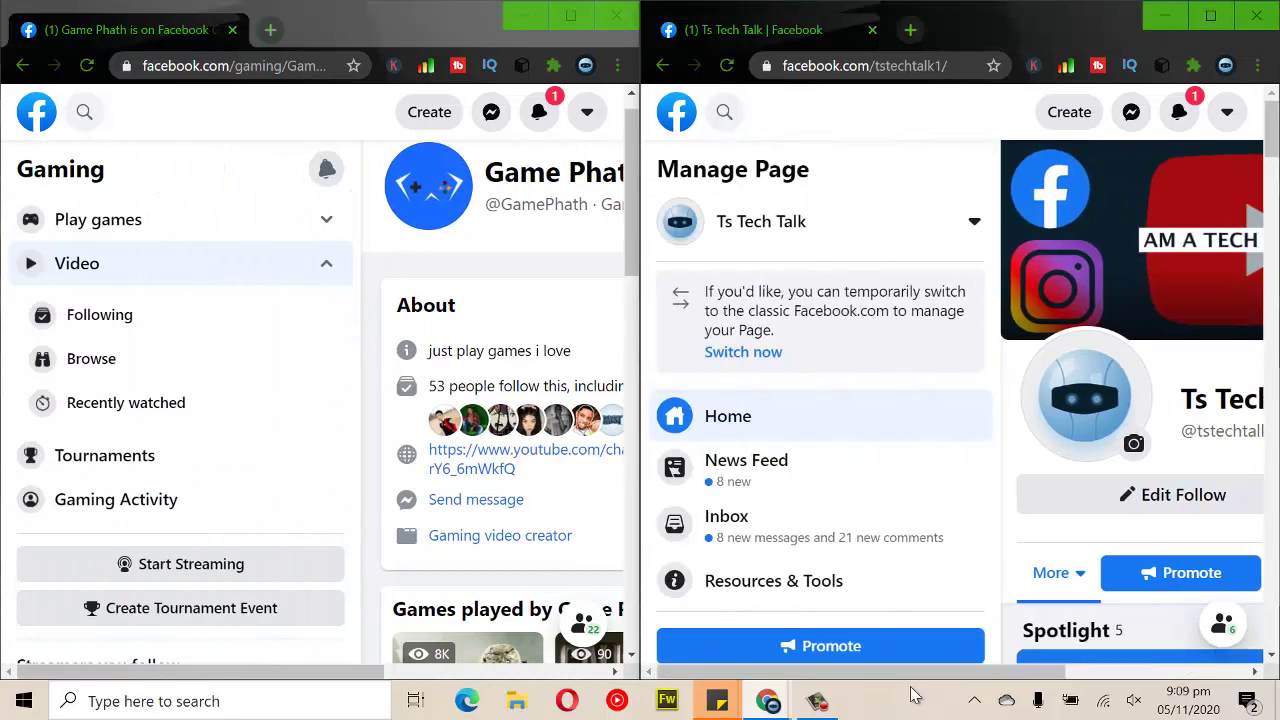
mouse_move(1273, 130)
left_mouse_down()
mouse_move(1273, 272)
mouse_move(1273, 128)
left_mouse_up()
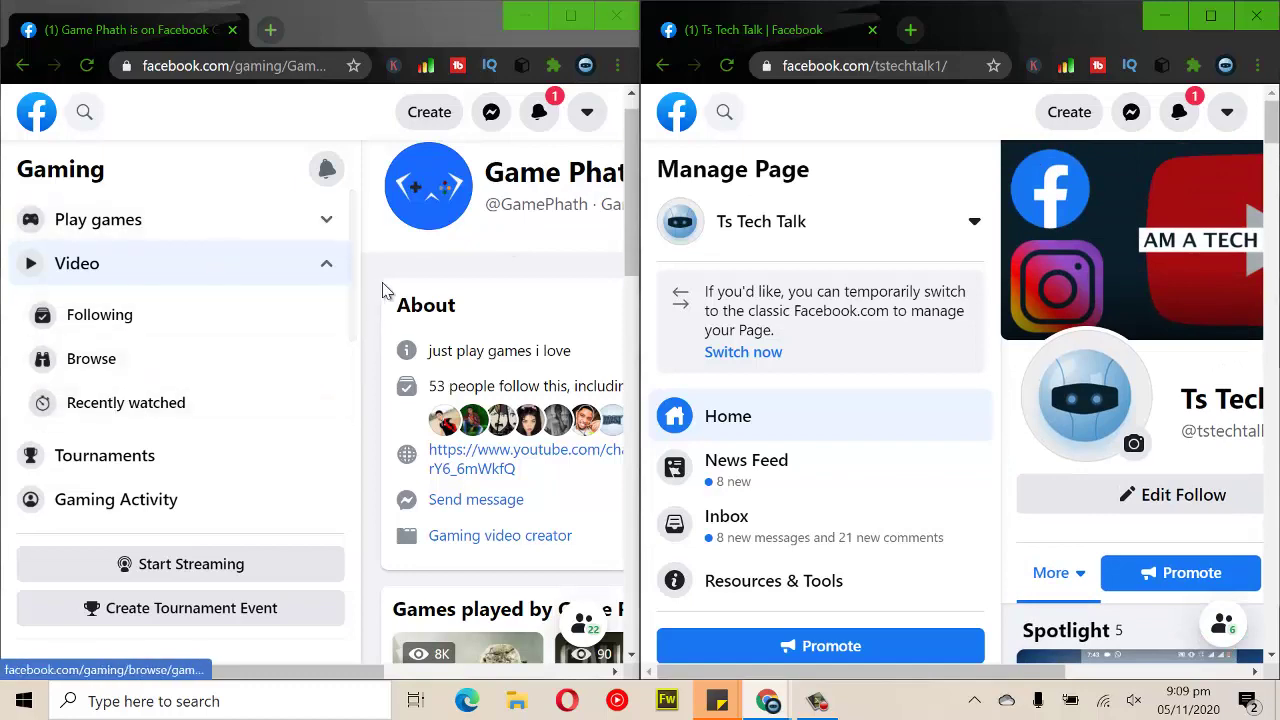
left_click_drag(352, 274, 390, 258)
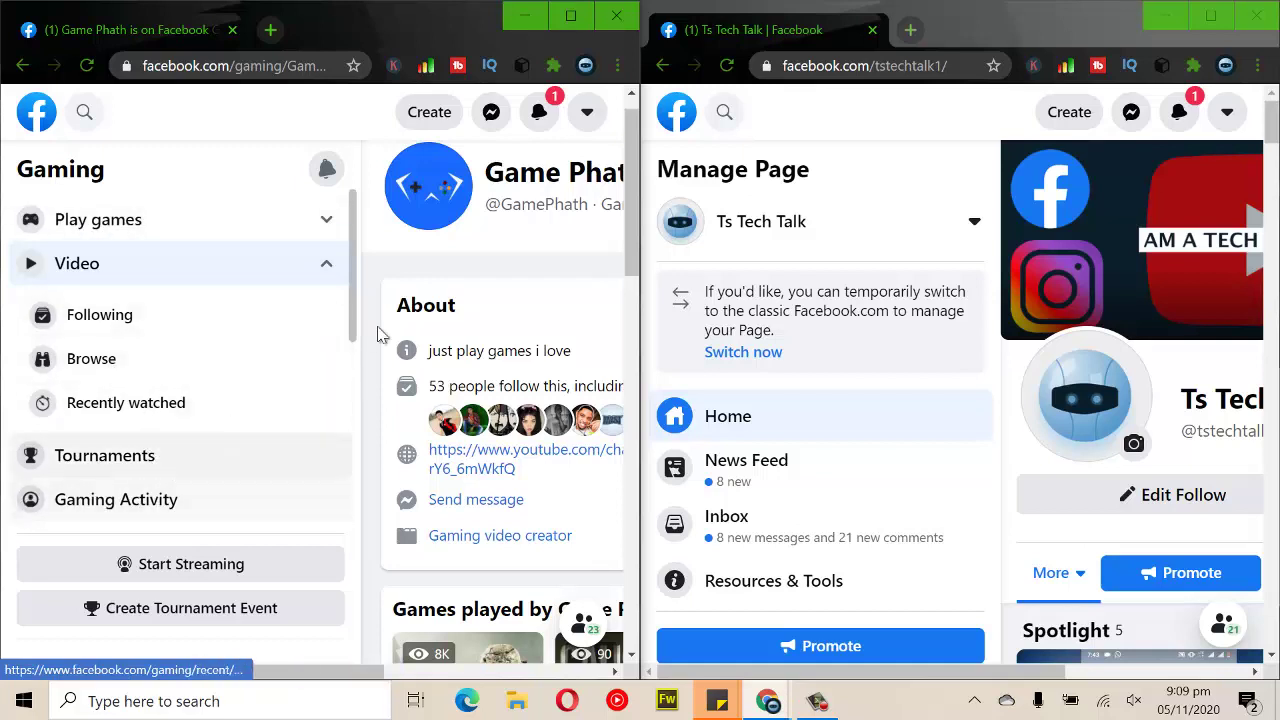
scroll(356, 310, "down", 5)
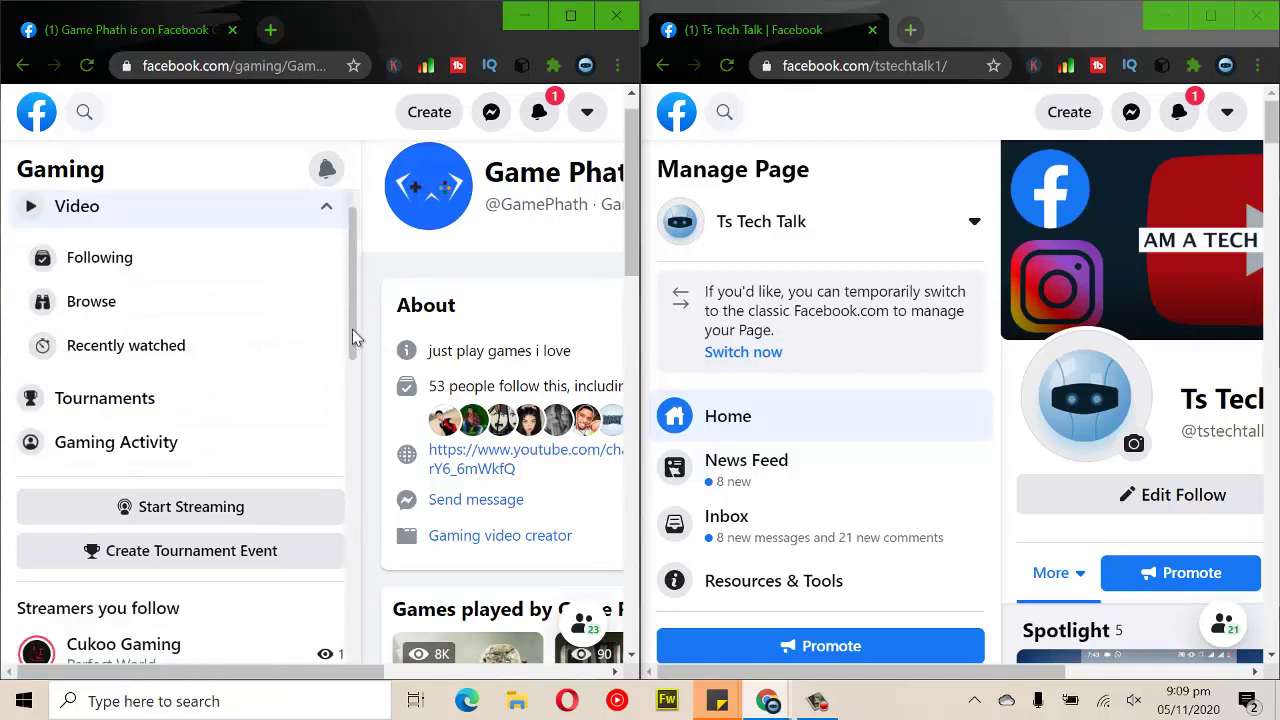
scroll(330, 540, "down", 4)
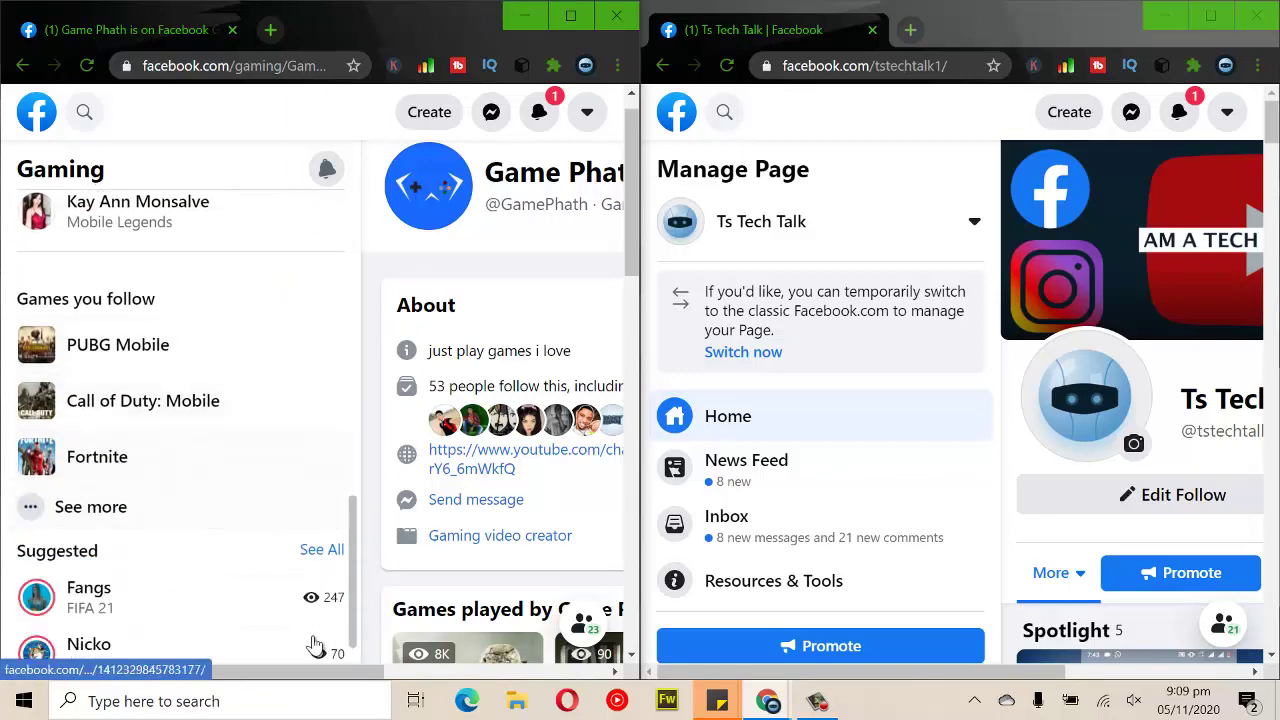
scroll(357, 563, "up", 3)
scroll(343, 634, "down", 4)
scroll(377, 514, "up", 7)
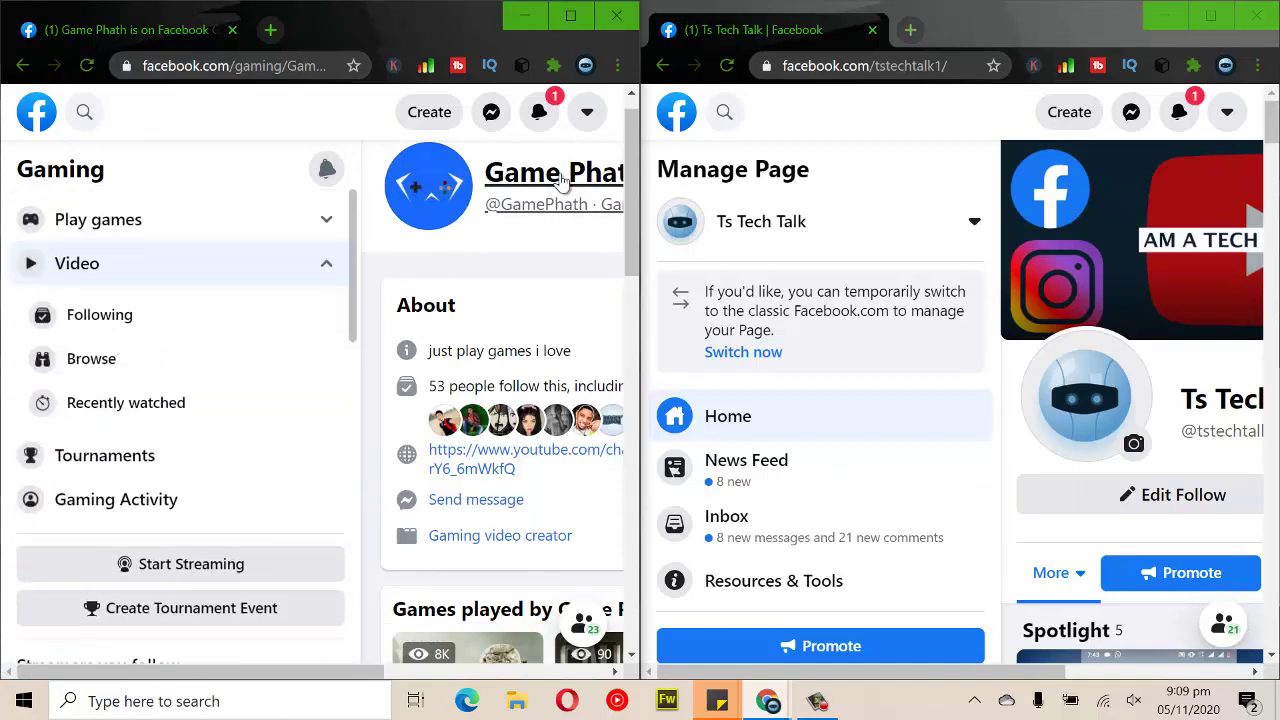
left_click_drag(349, 677, 583, 677)
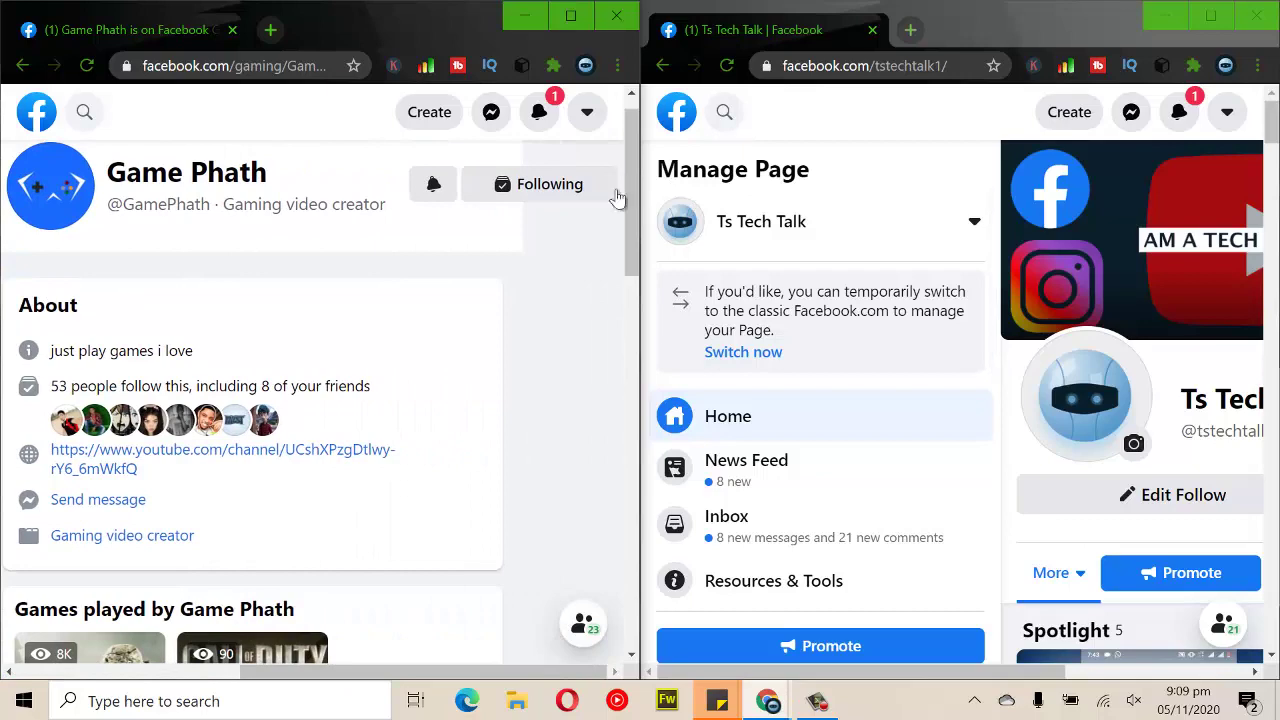
Look through the Game Phath page's About details, games played and recent videos
scroll(623, 243, "down", 3)
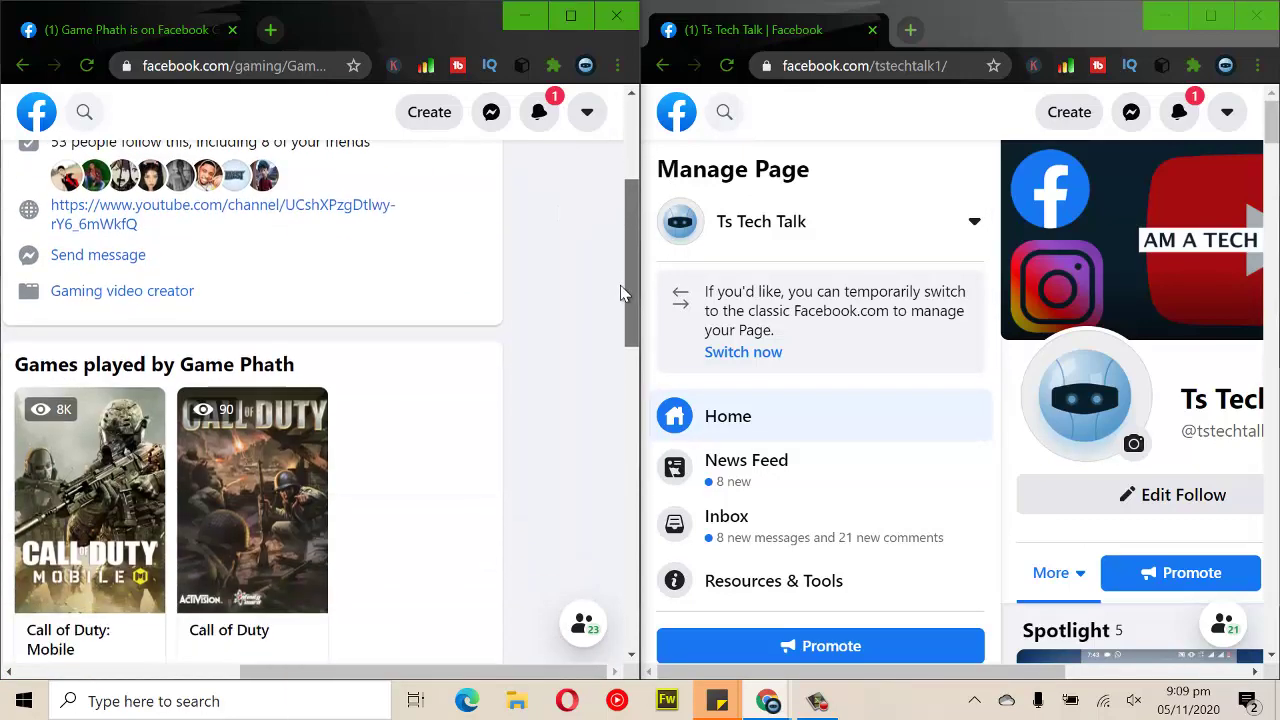
scroll(630, 420, "down", 4)
scroll(617, 337, "up", 3)
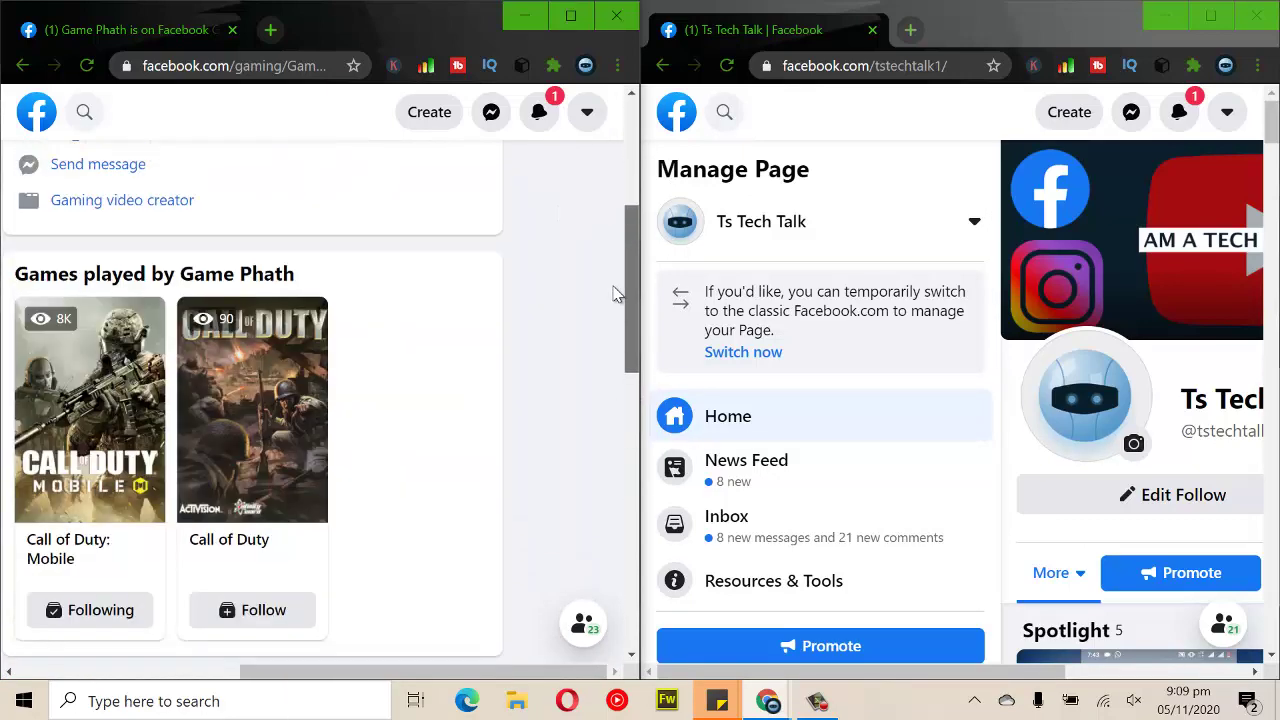
scroll(626, 320, "down", 8)
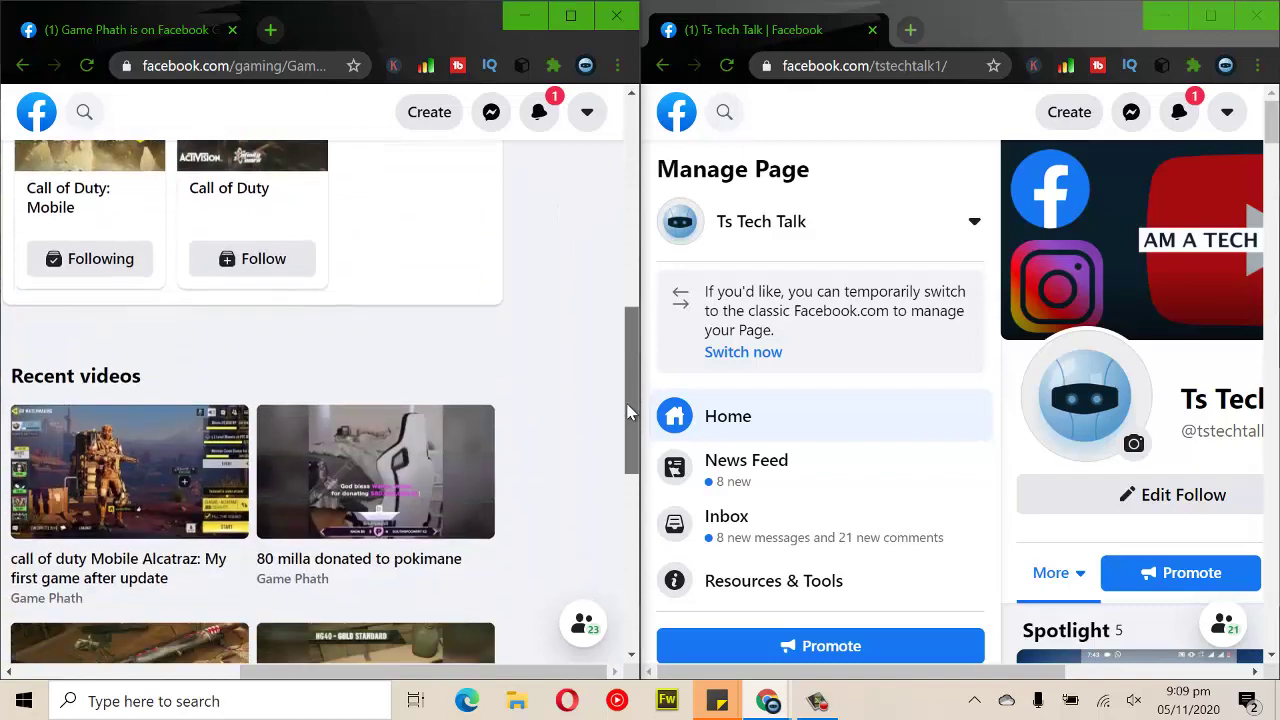
scroll(628, 500, "down", 2)
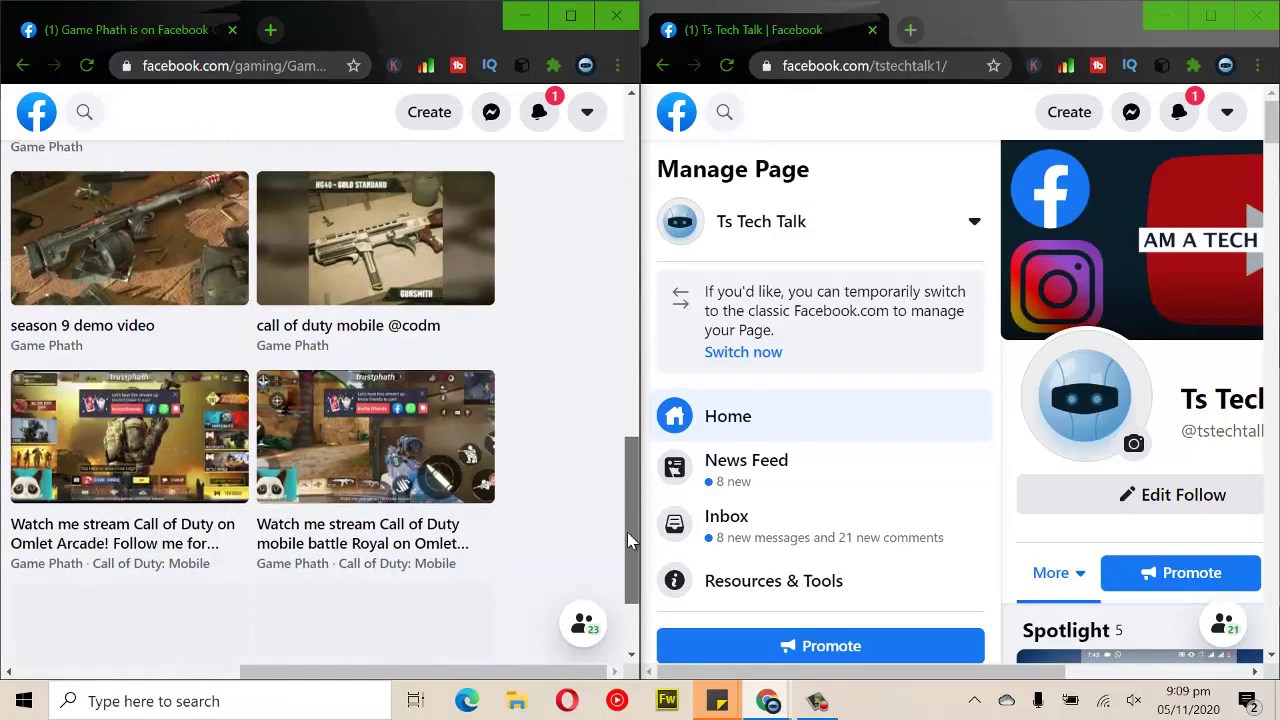
scroll(630, 509, "up", 10)
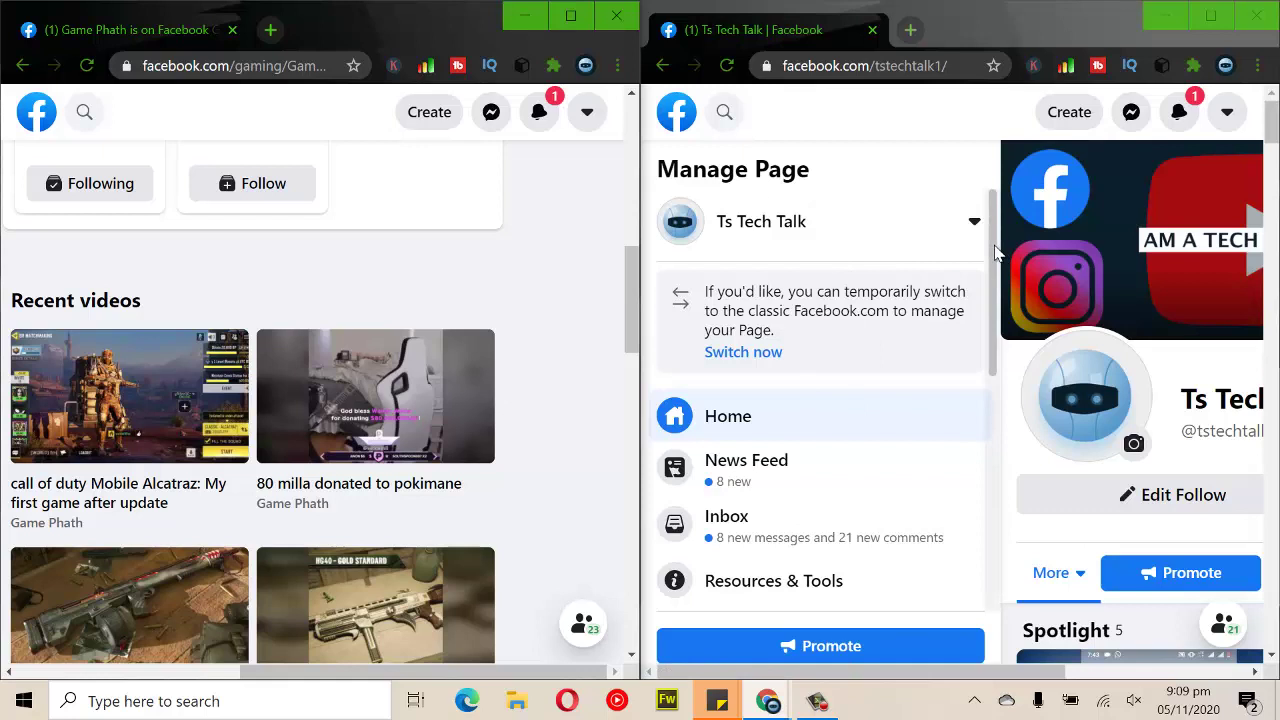
Review the Ts Tech Talk page's full list of management options down to Settings
scroll(995, 266, "down", 1)
scroll(960, 302, "down", 2)
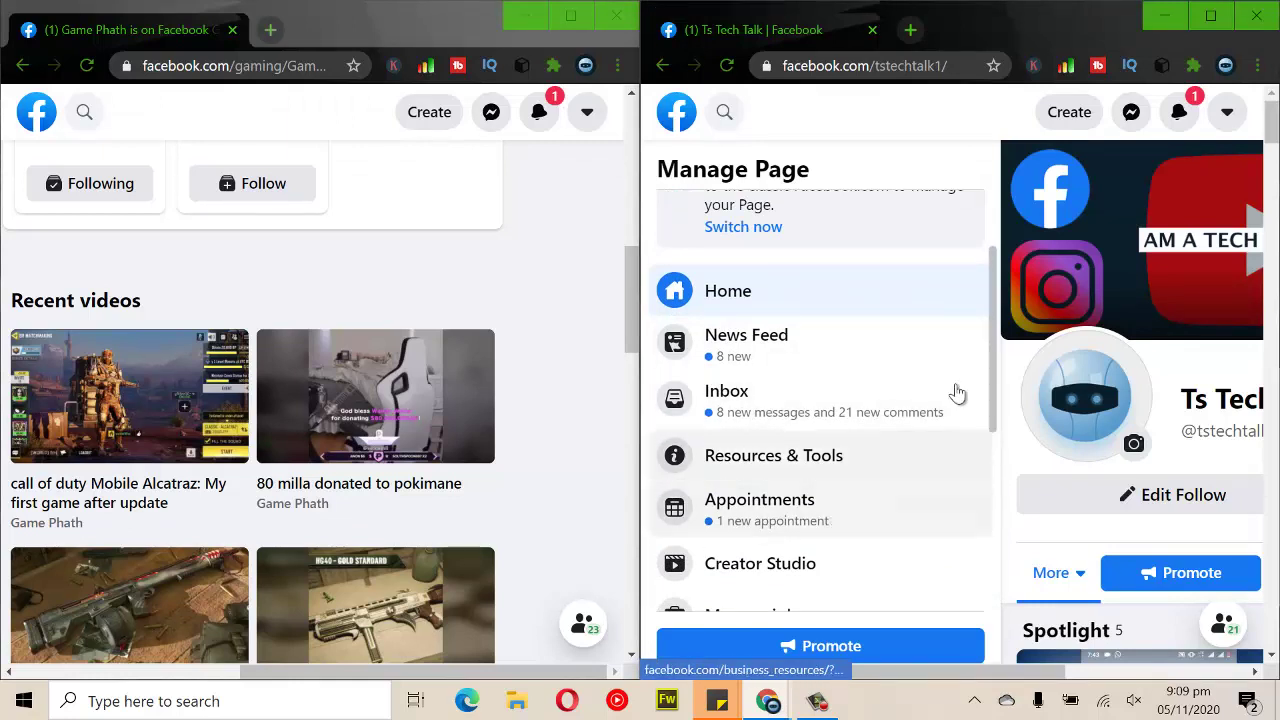
scroll(997, 379, "down", 2)
scroll(997, 379, "down", 5)
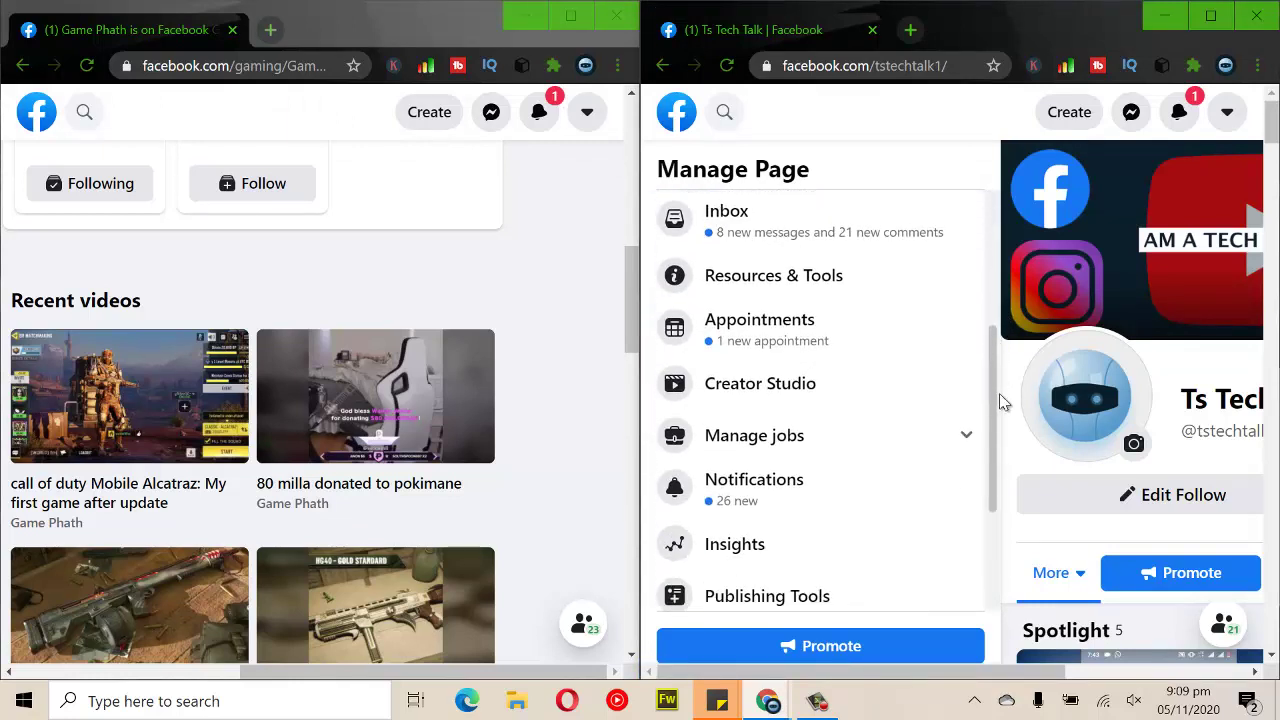
scroll(1009, 462, "down", 2)
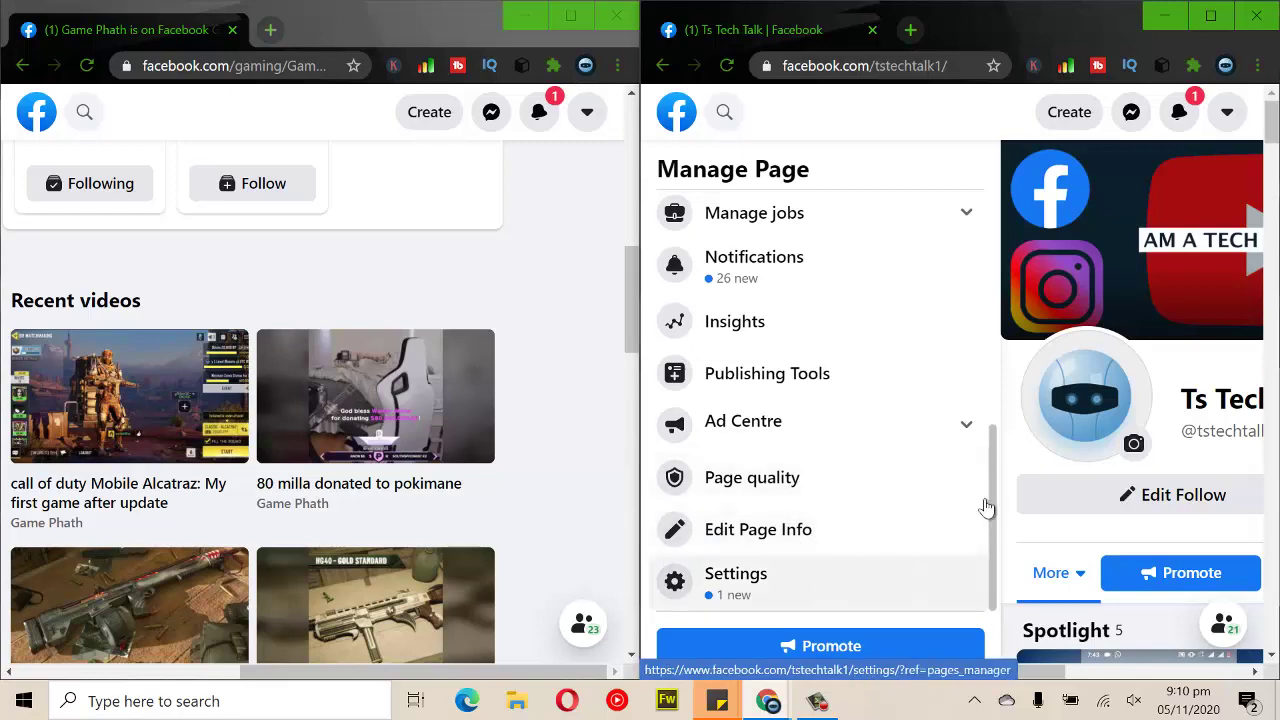
Bring the Game Phath page's header and Gaming sidebar back into view and maximize its window
left_click_drag(627, 281, 624, 132)
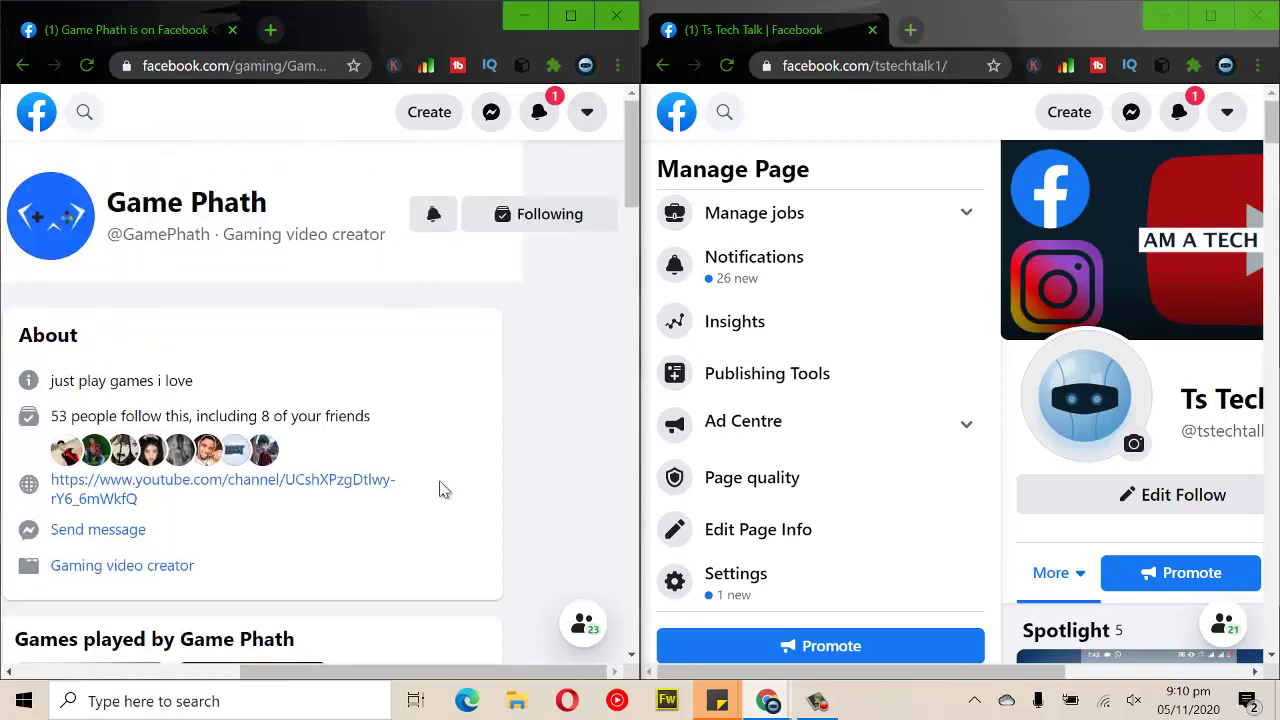
left_click_drag(289, 672, 7, 668)
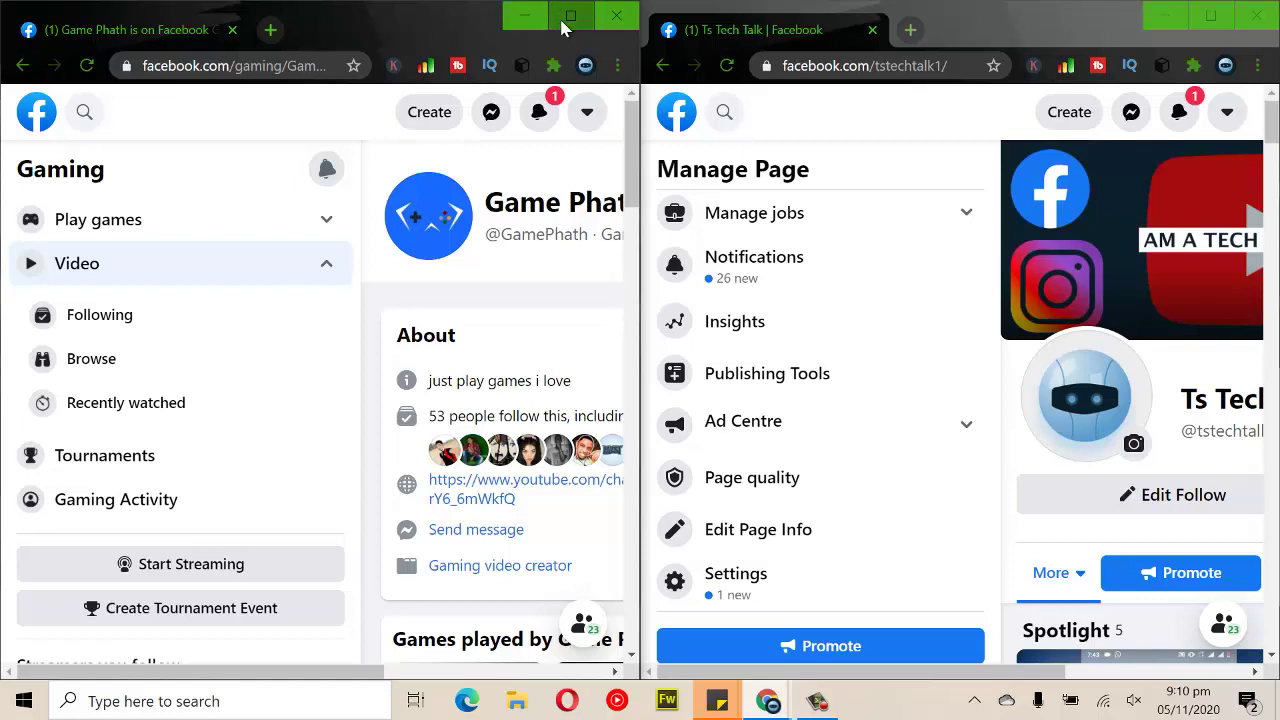
left_click(570, 14)
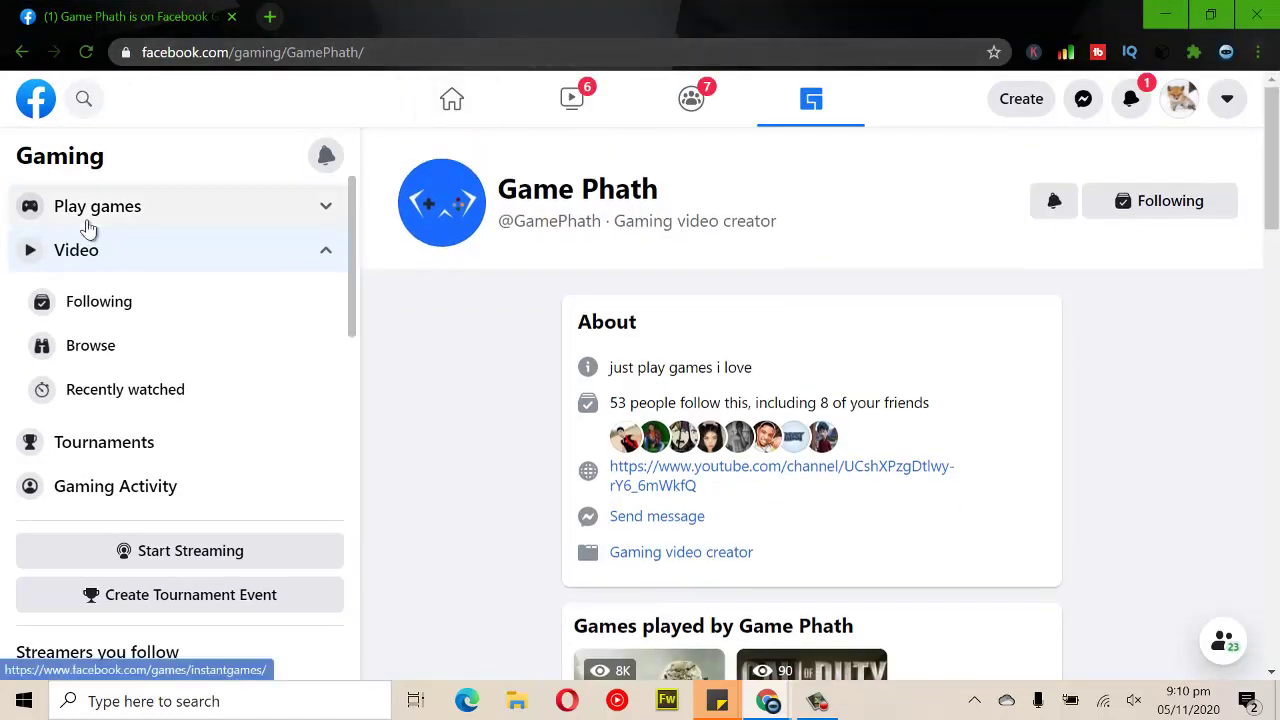
Return to the Facebook home feed and open the Ts tech talk 2 page from the shortcuts
left_click(35, 101)
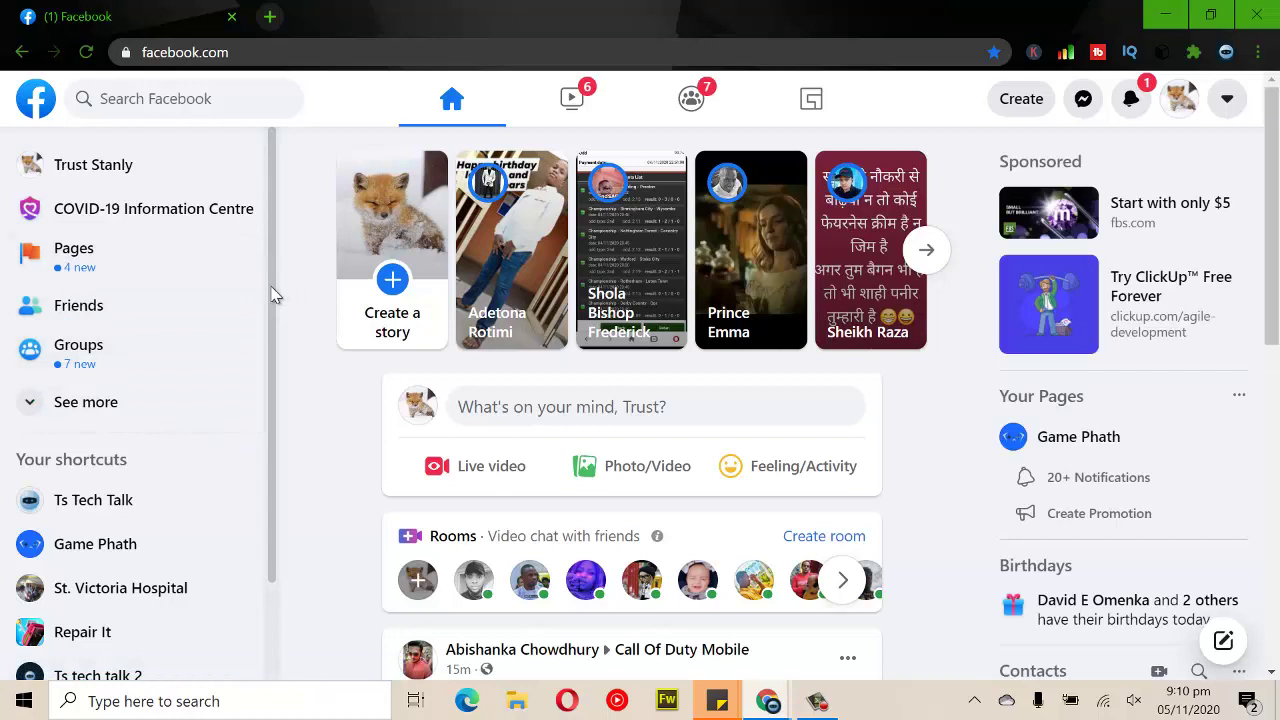
scroll(255, 380, "down", 2)
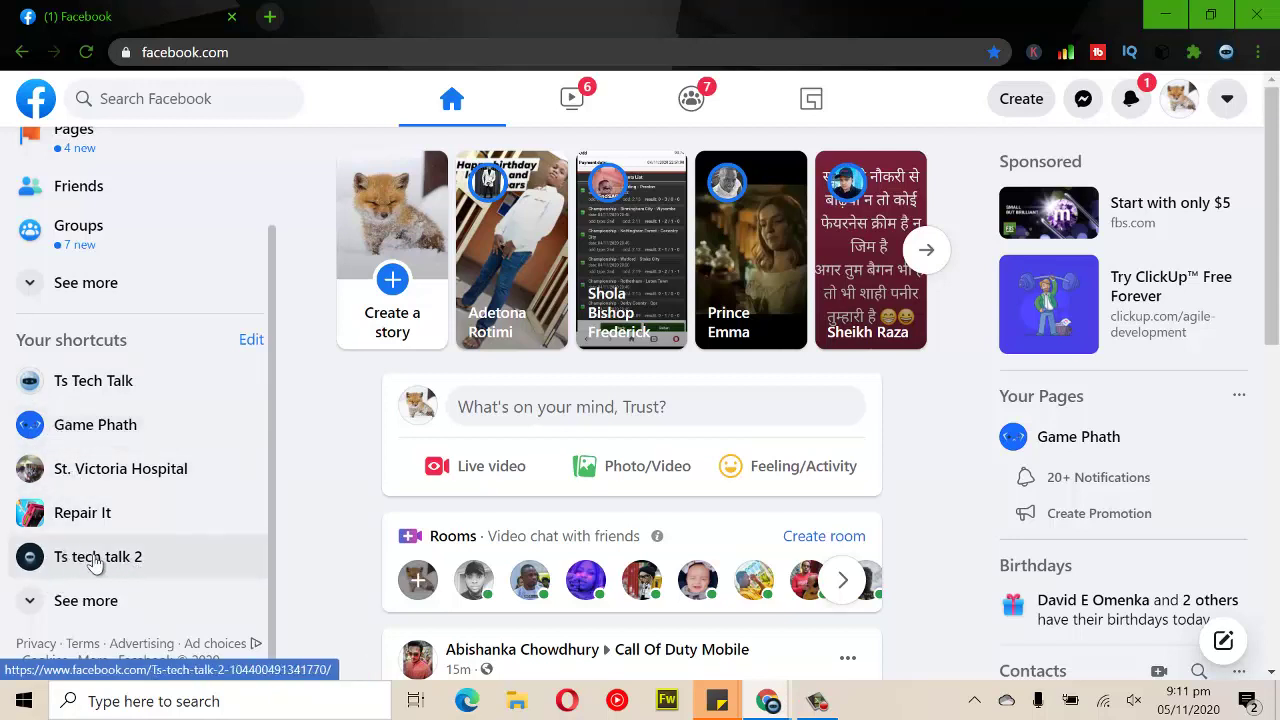
left_click(133, 552)
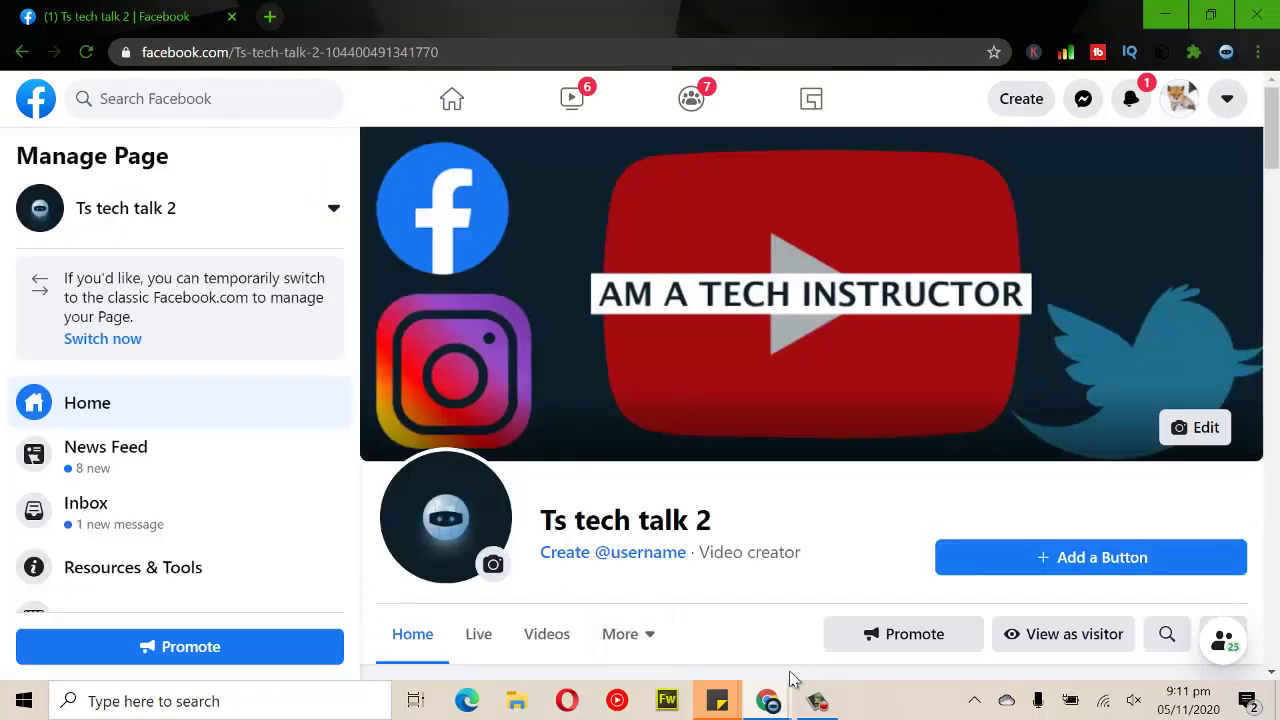
Bring the Ts Tech Talk window forward for comparison and return to the Ts tech talk 2 window
mouse_move(785, 703)
left_click(877, 594)
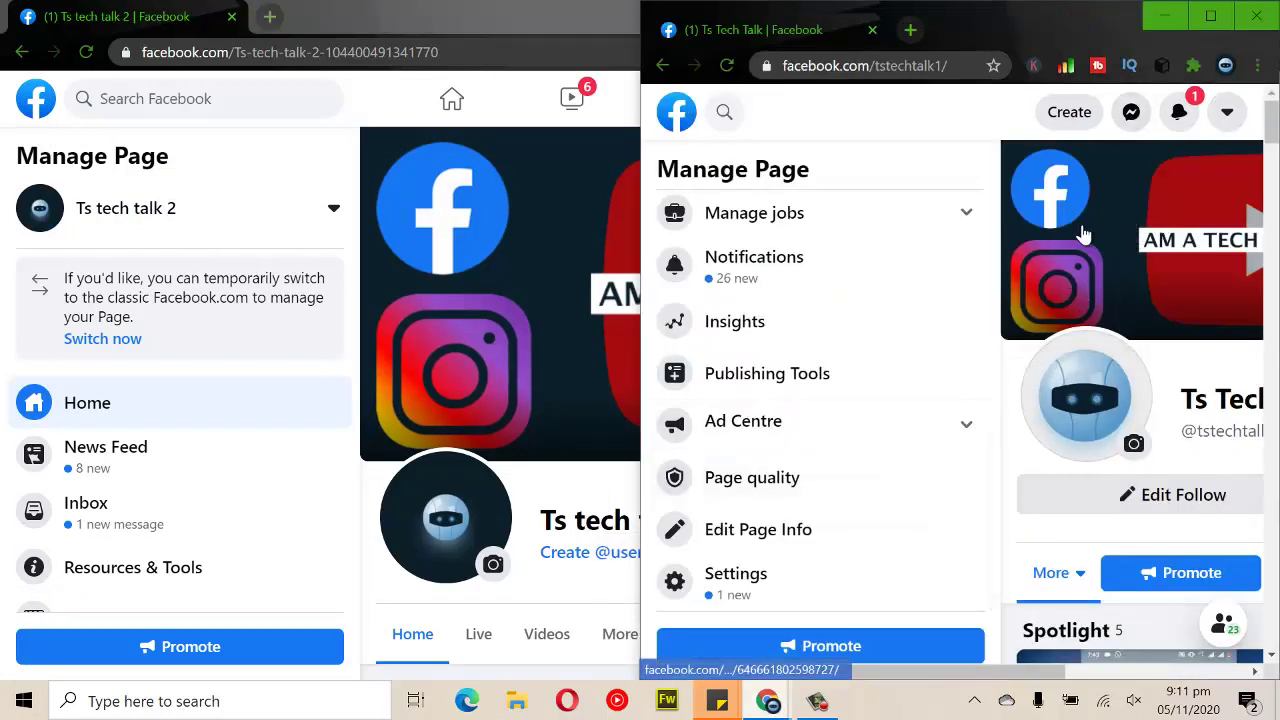
double_click(447, 18)
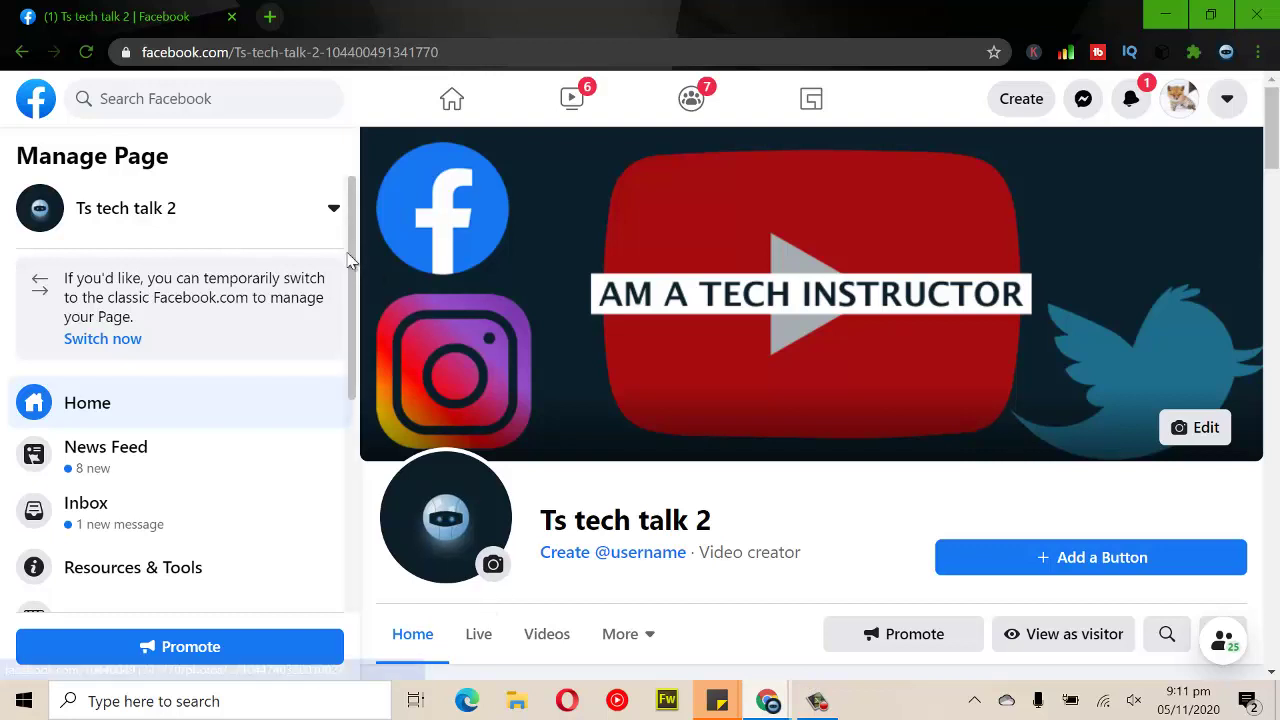
Turn on top fan badges in the Facebook badges settings of the Ts tech talk 2 page
scroll(329, 448, "down", 4)
left_click(140, 575)
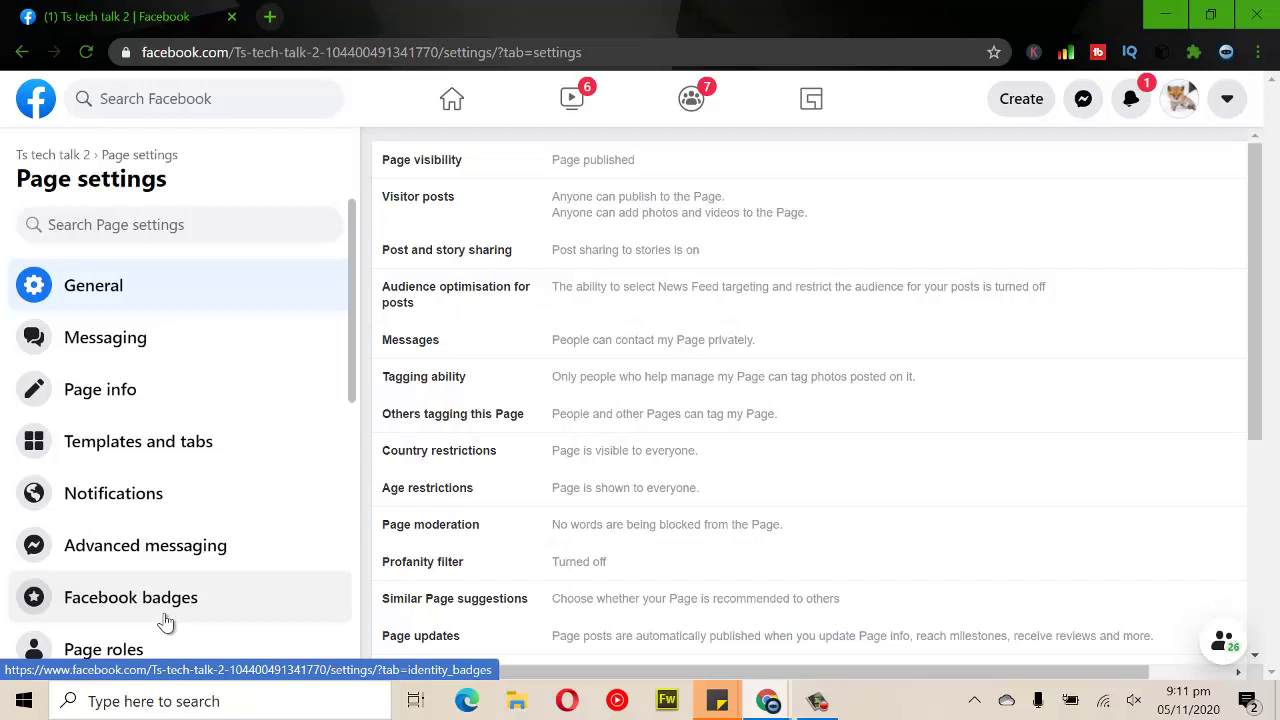
left_click(175, 605)
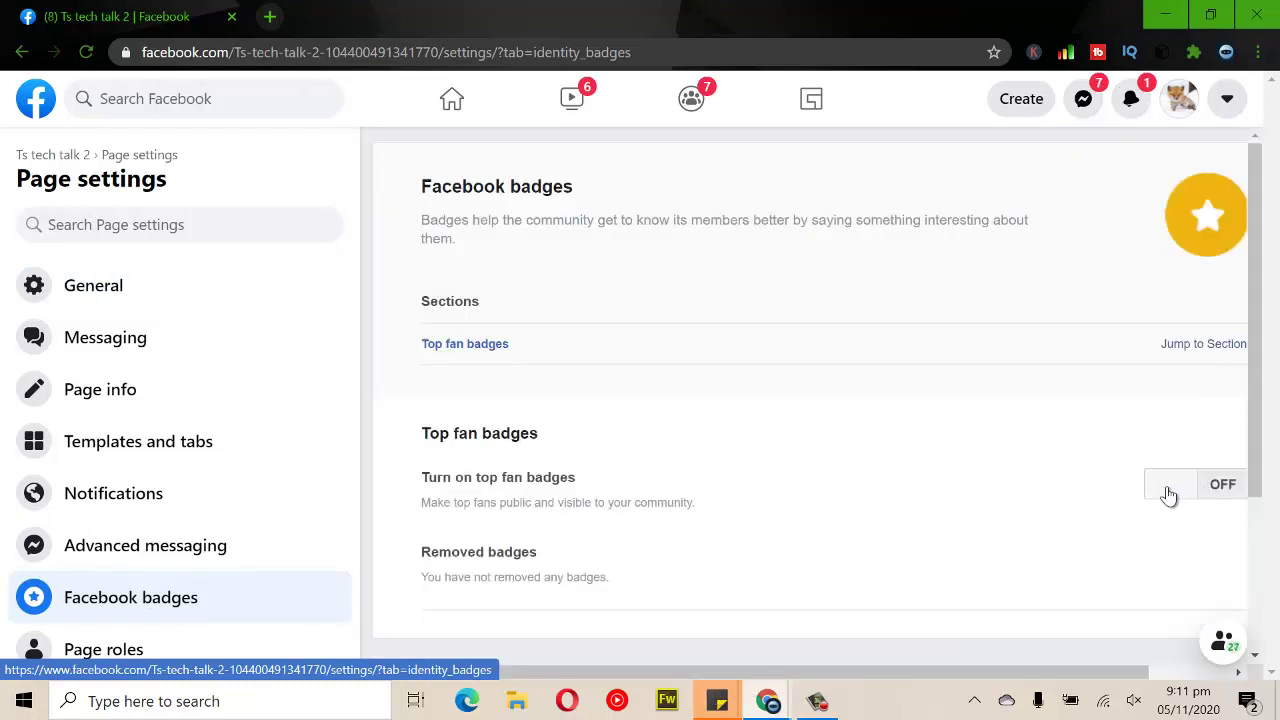
left_click(1168, 490)
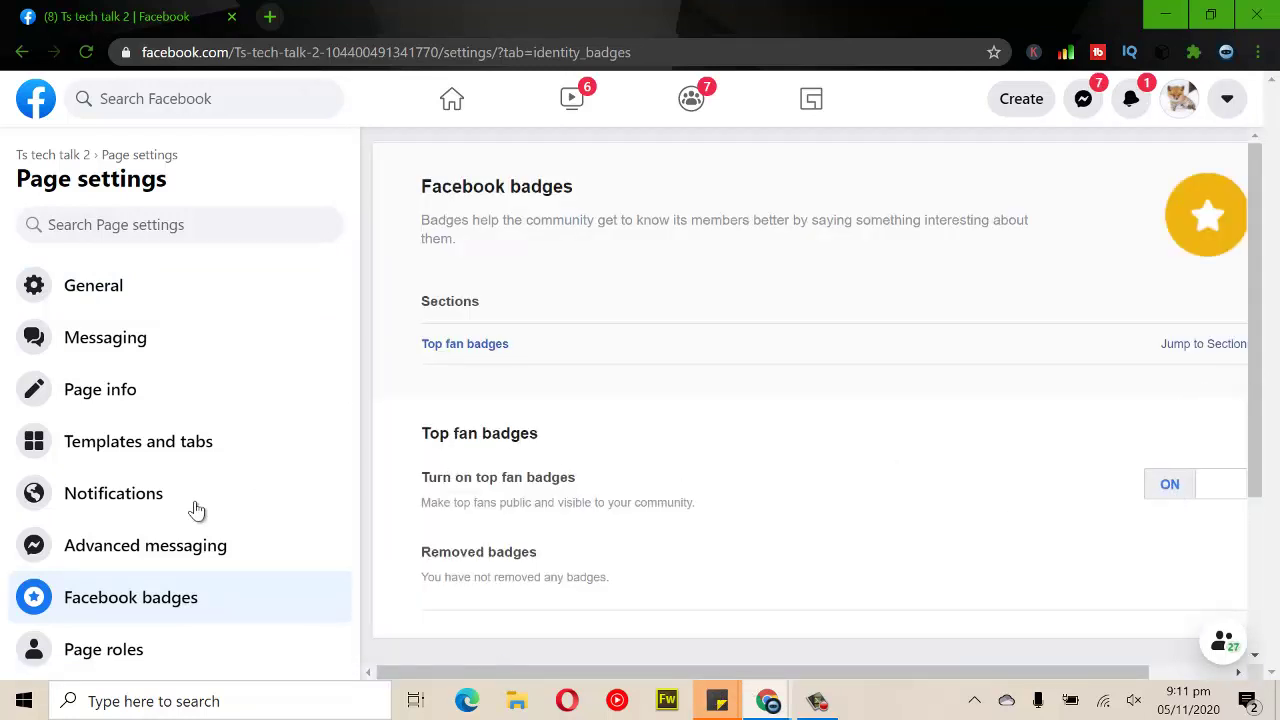
Open the St. Victoria Hospital page's settings from the home feed and check the options for Facebook badges
left_click(36, 108)
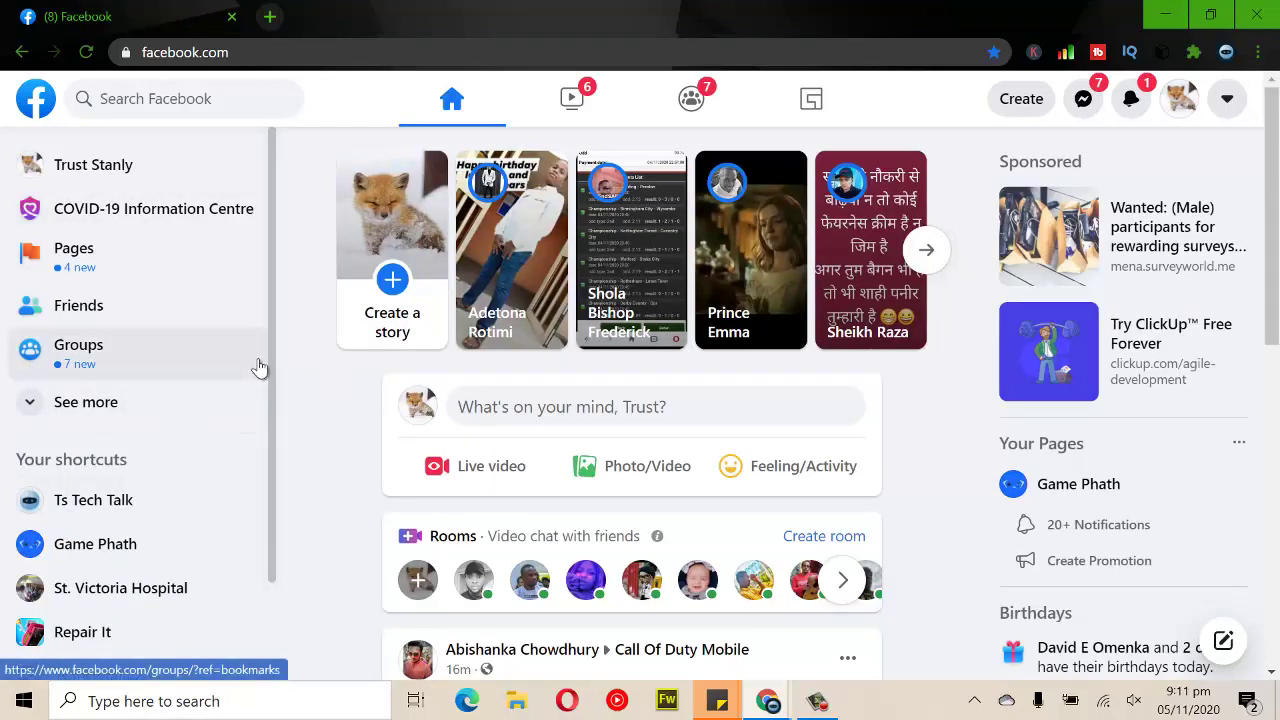
scroll(275, 404, "down", 2)
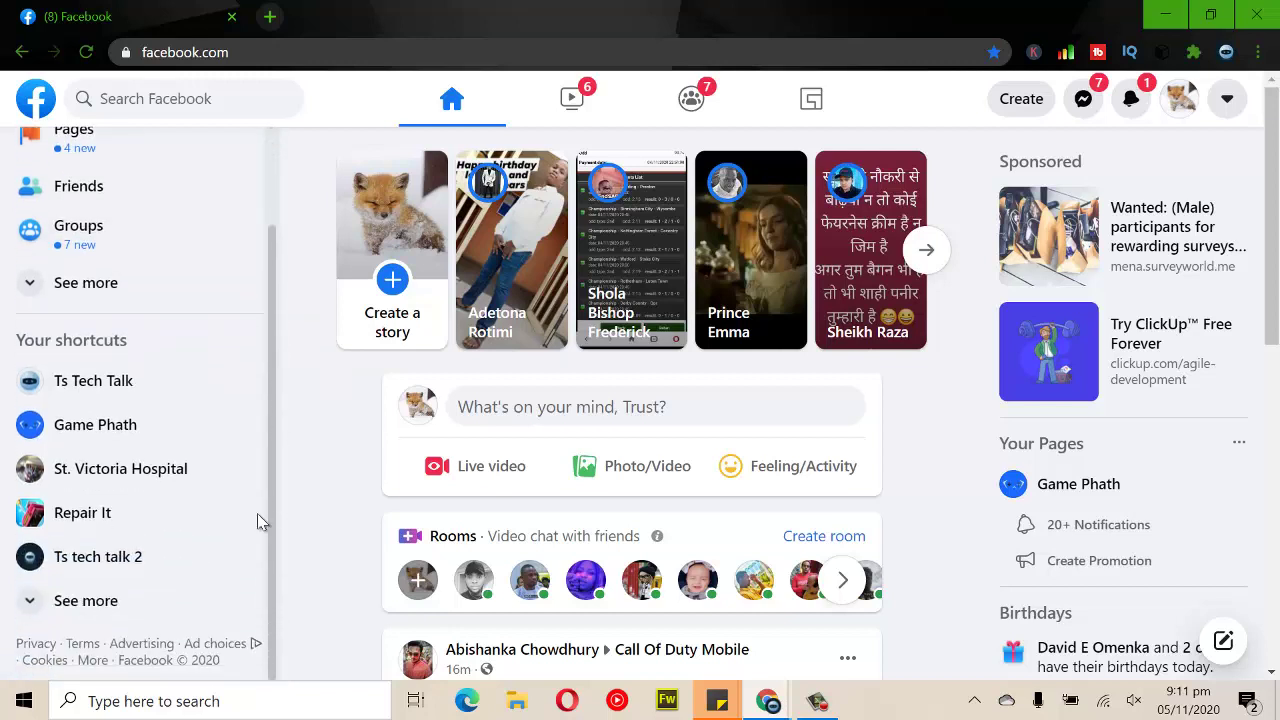
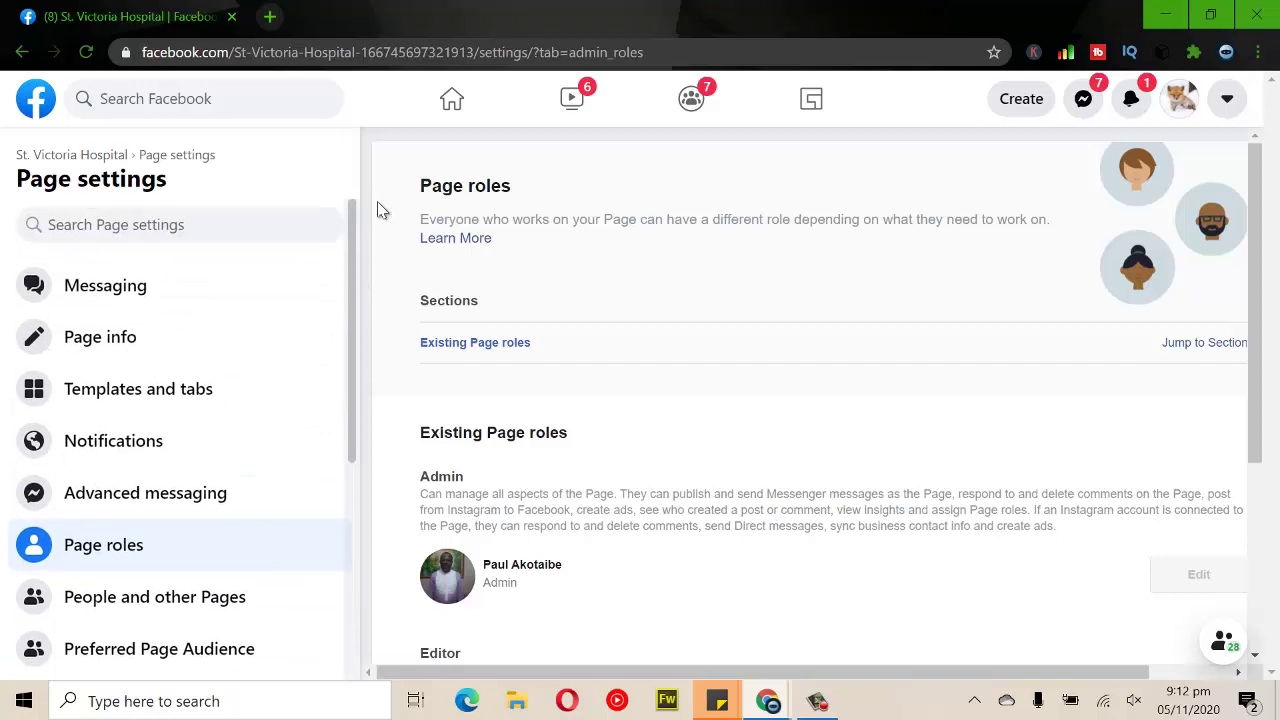
scroll(345, 245, "down", 1)
scroll(345, 235, "up", 1)
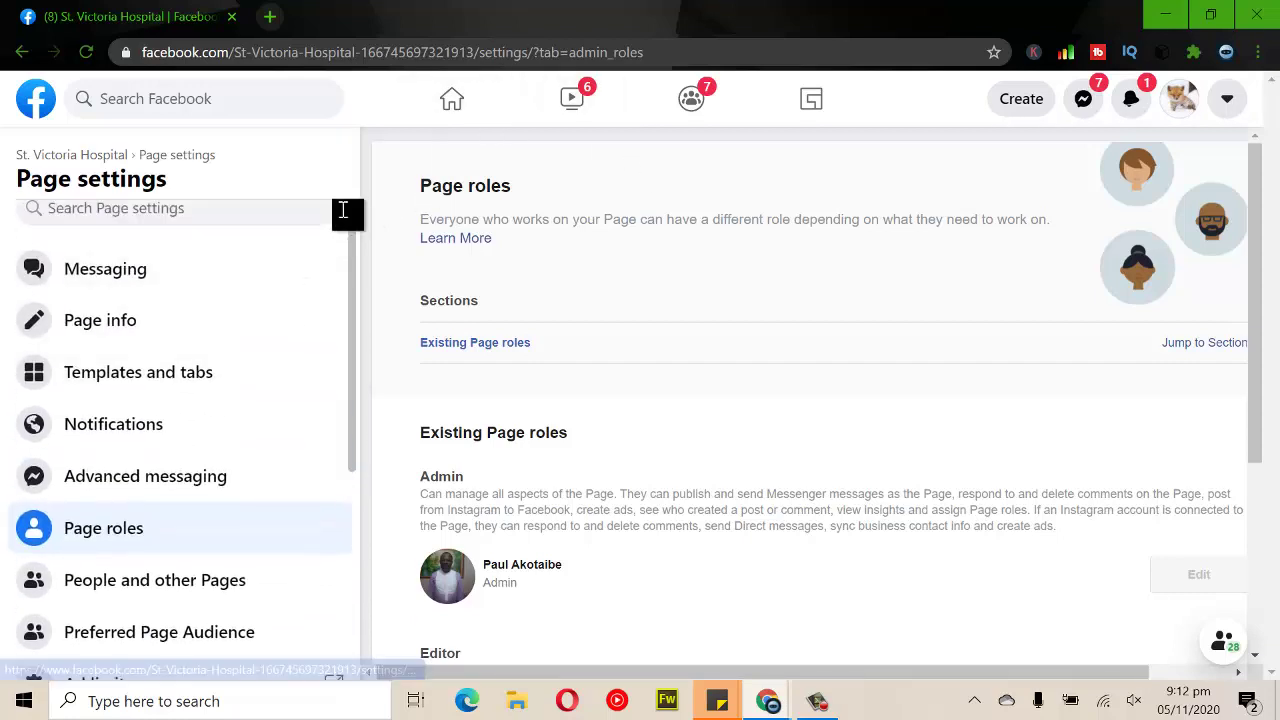
scroll(205, 160, "down", 1)
scroll(240, 162, "up", 1)
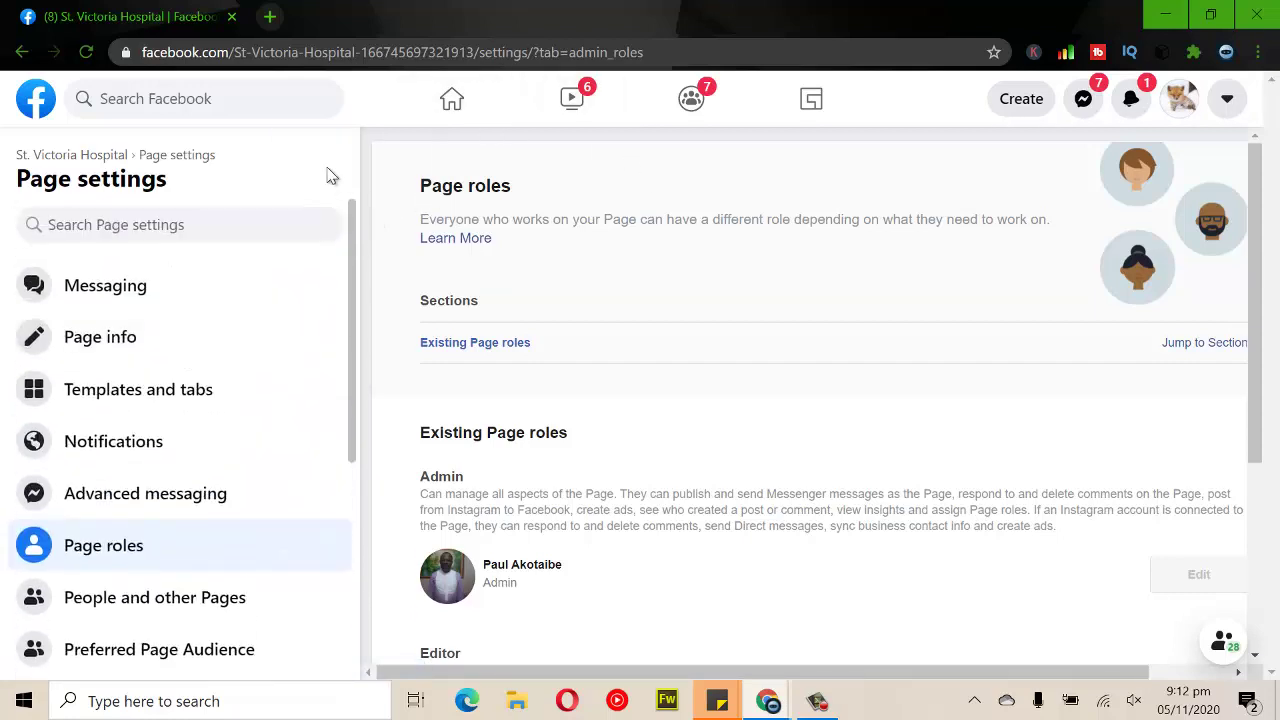
Go back to the St. Victoria Hospital page's home view and highlight its Health/Beauty category
left_click(23, 51)
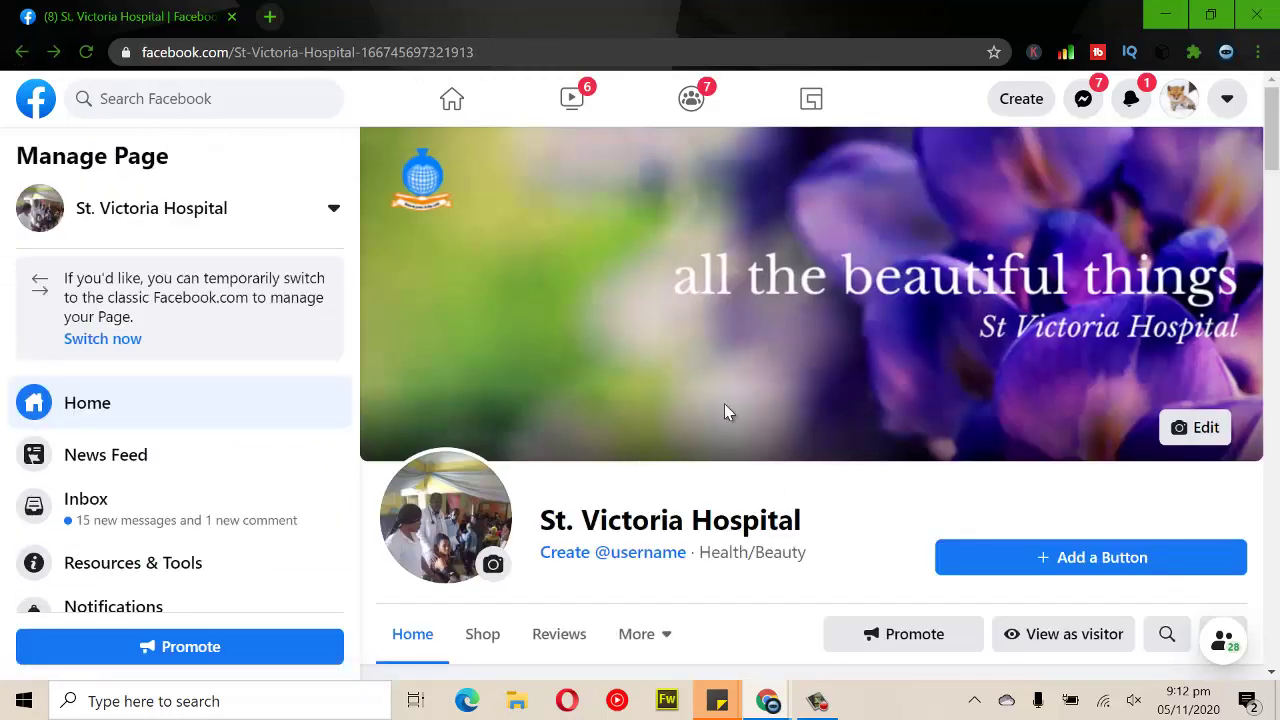
left_click_drag(812, 572, 702, 568)
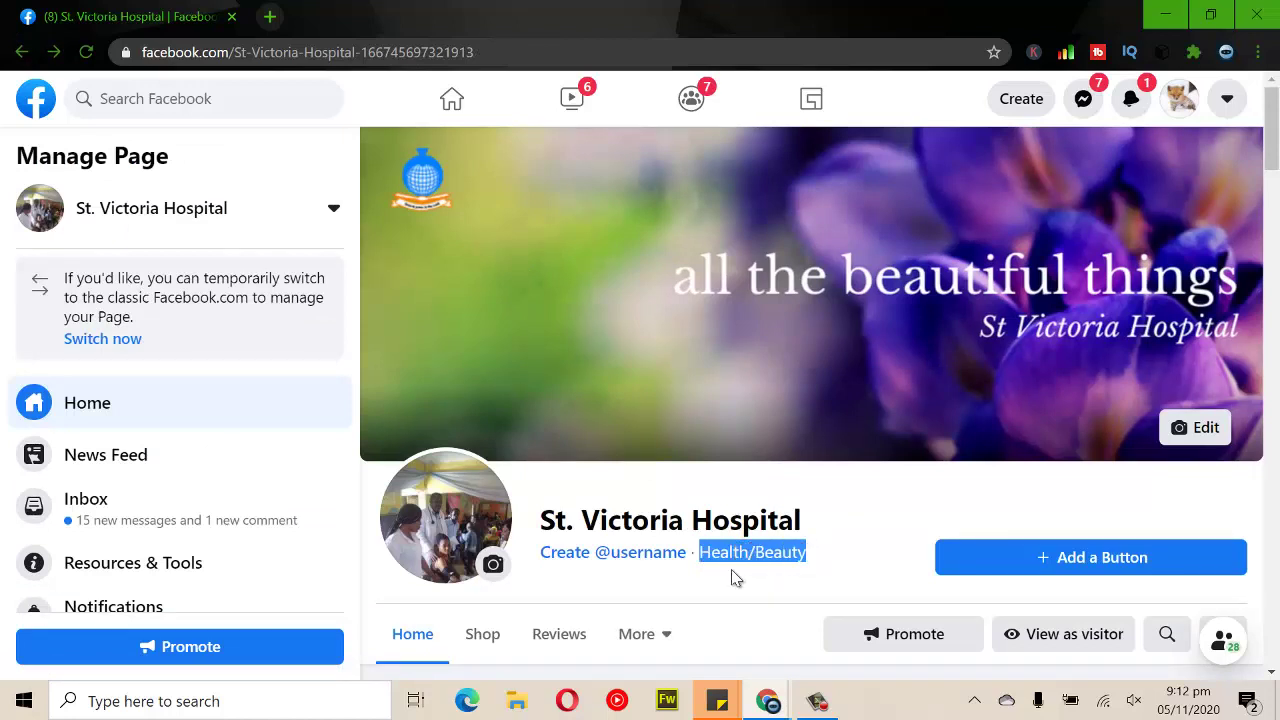
left_click(803, 550)
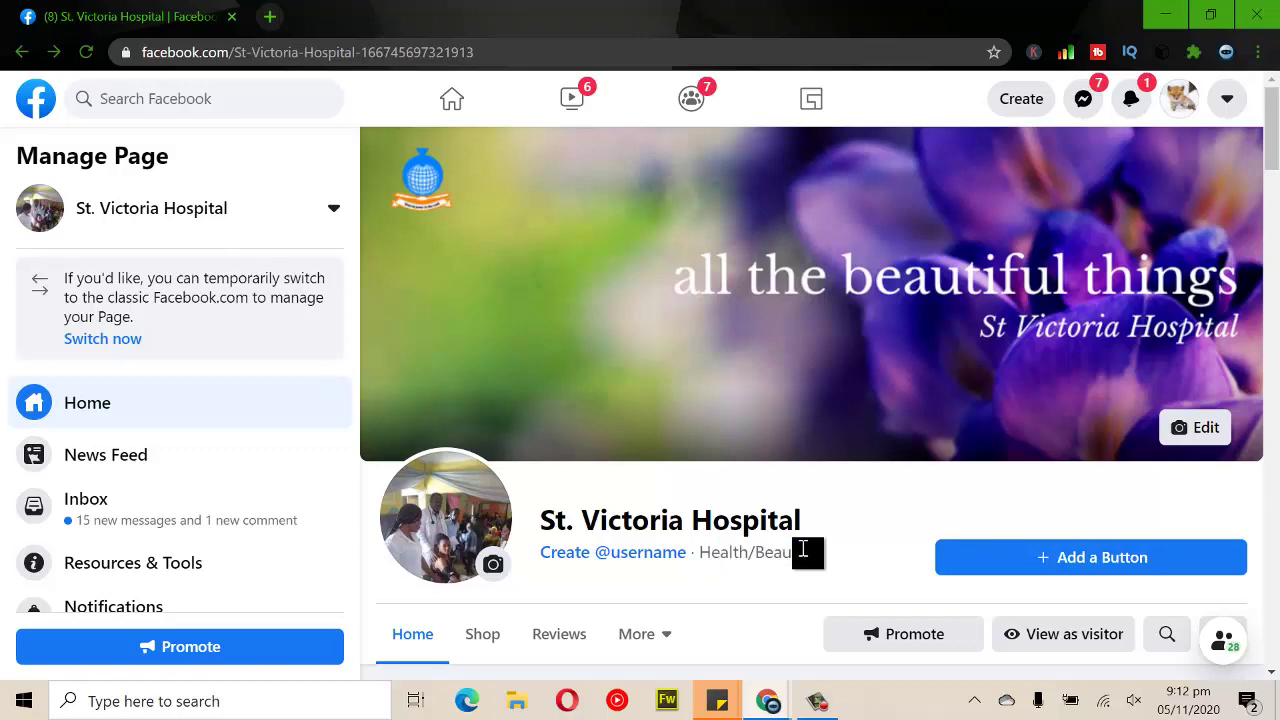
Maximize the Ts Tech Talk window, highlight its Video creator category for comparison, and return to the St. Victoria Hospital window
key("alt+Tab")
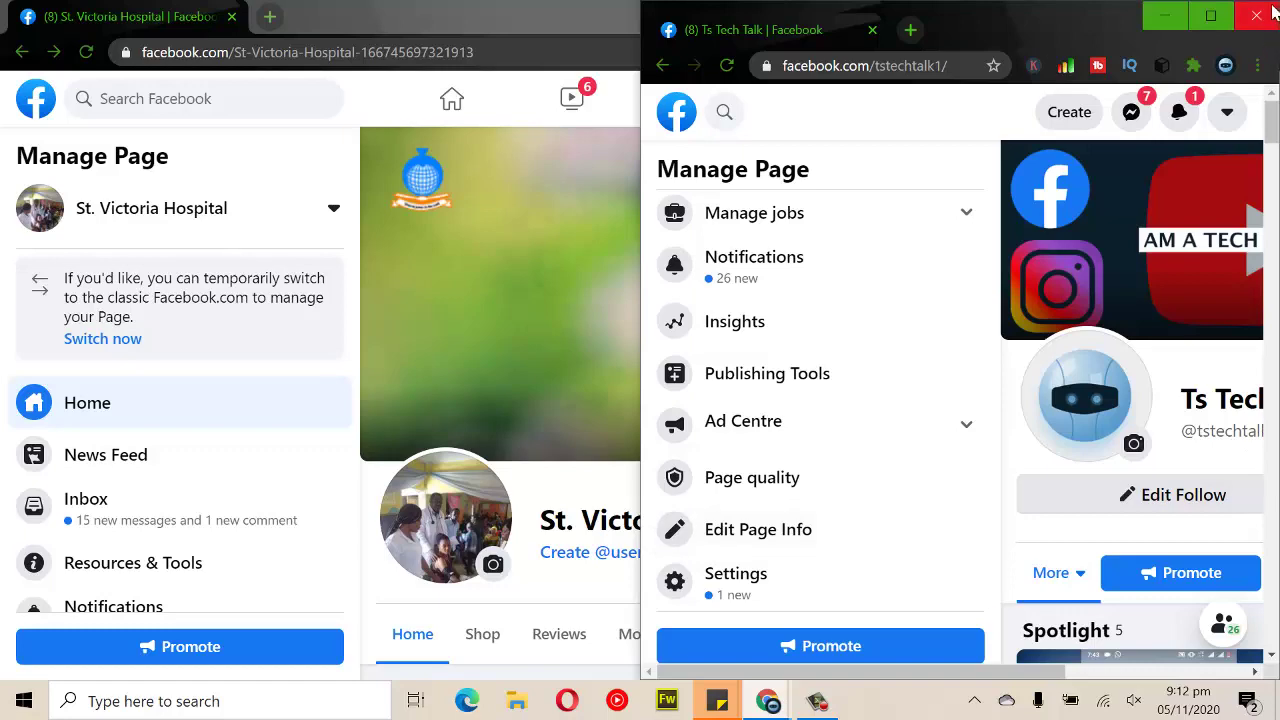
left_click(1209, 15)
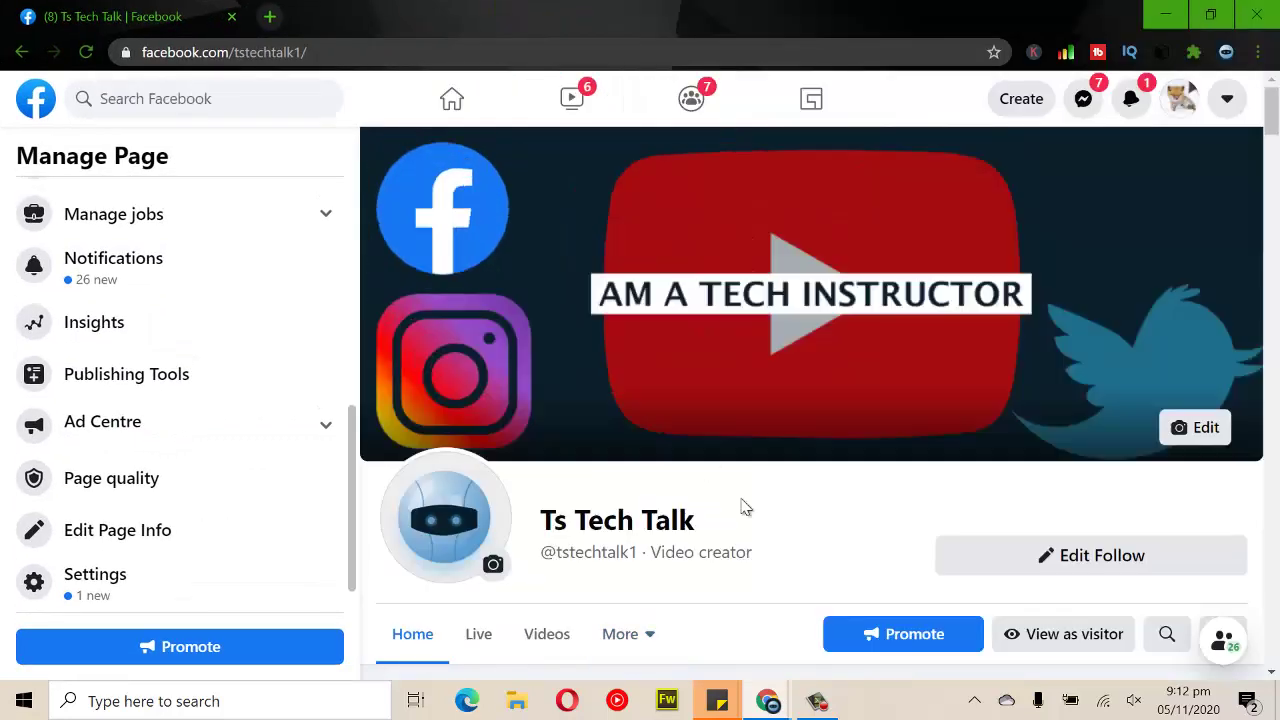
left_click_drag(757, 563, 721, 556)
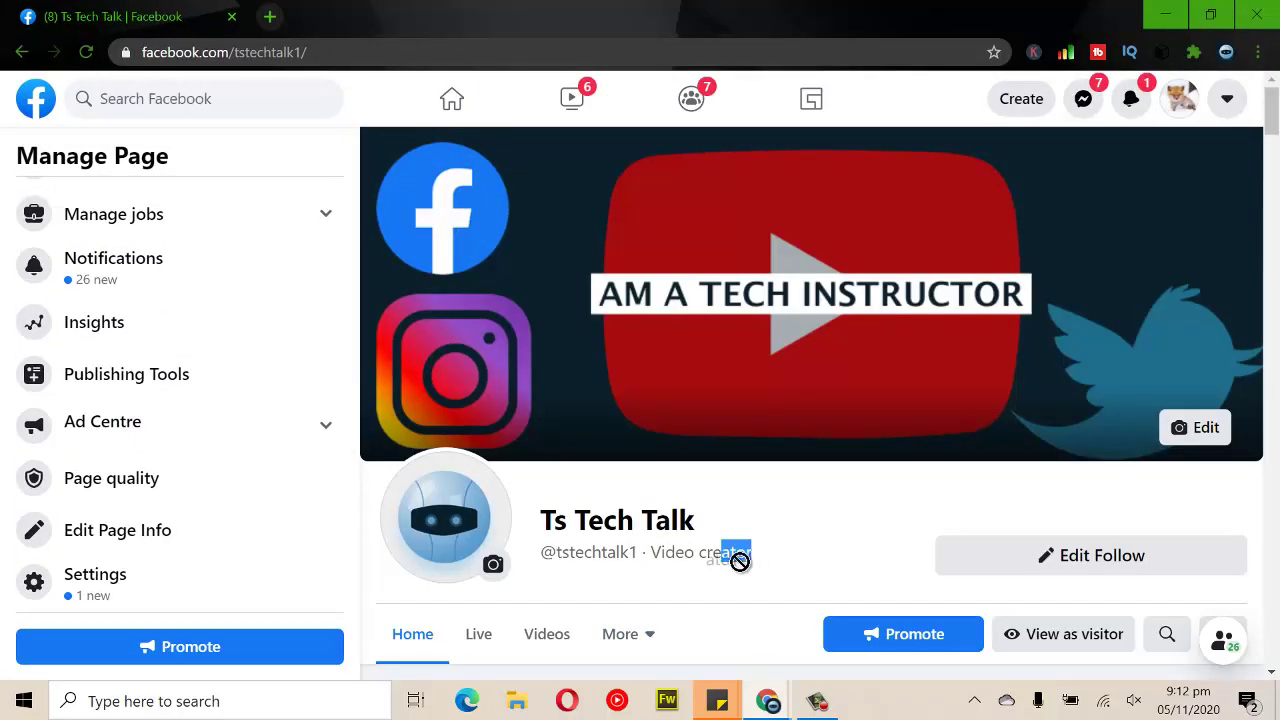
key("alt+Tab")
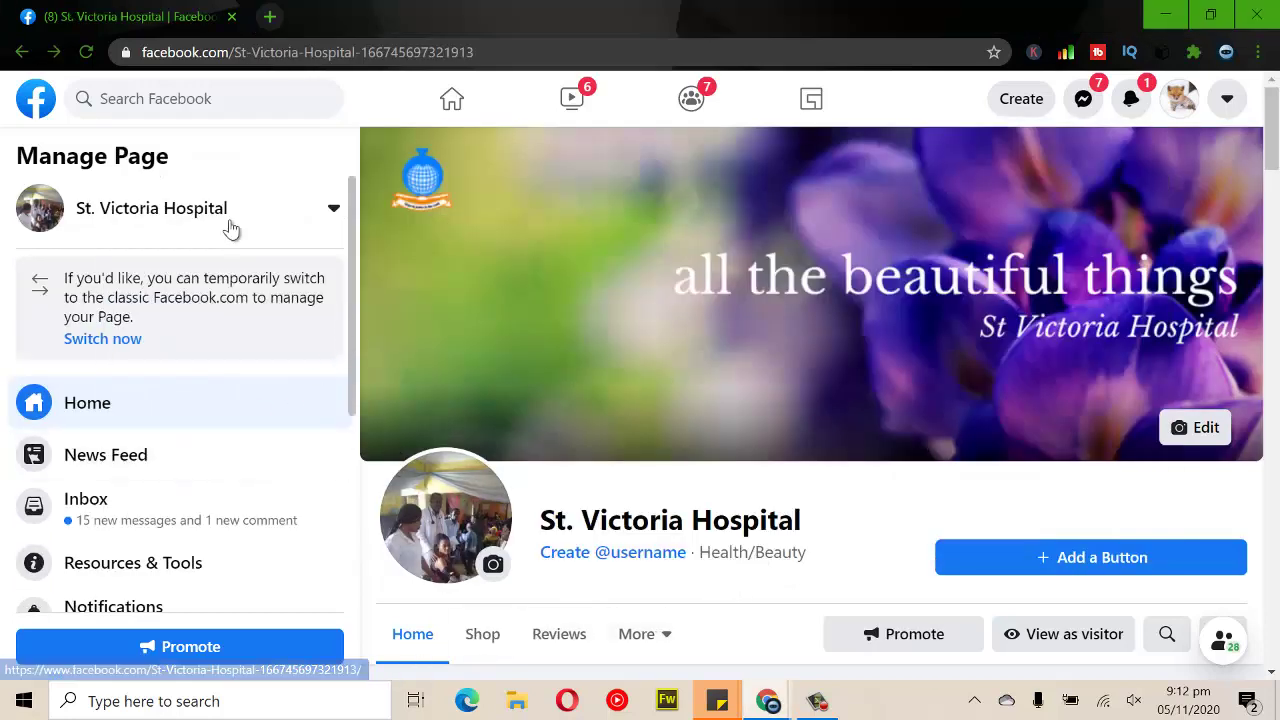
Open the Ts tech talk 2 page from the home feed shortcuts and highlight its Video creator category
left_click(45, 123)
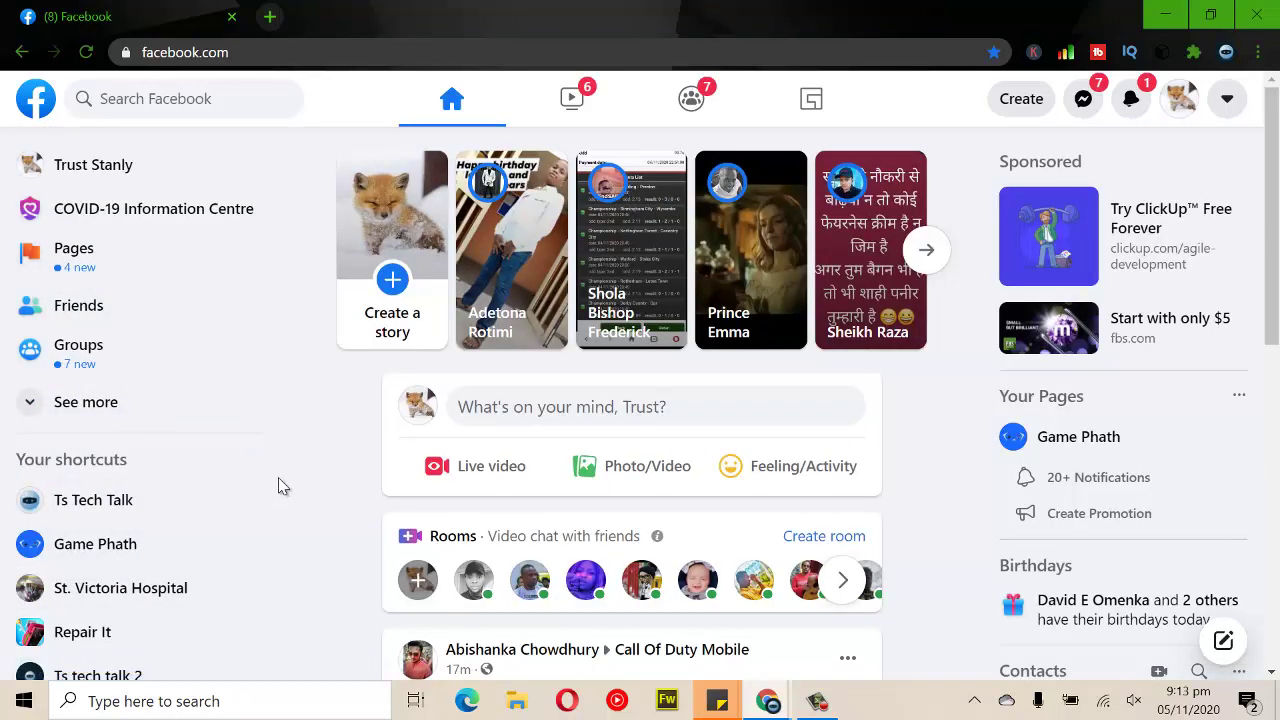
scroll(268, 540, "down", 3)
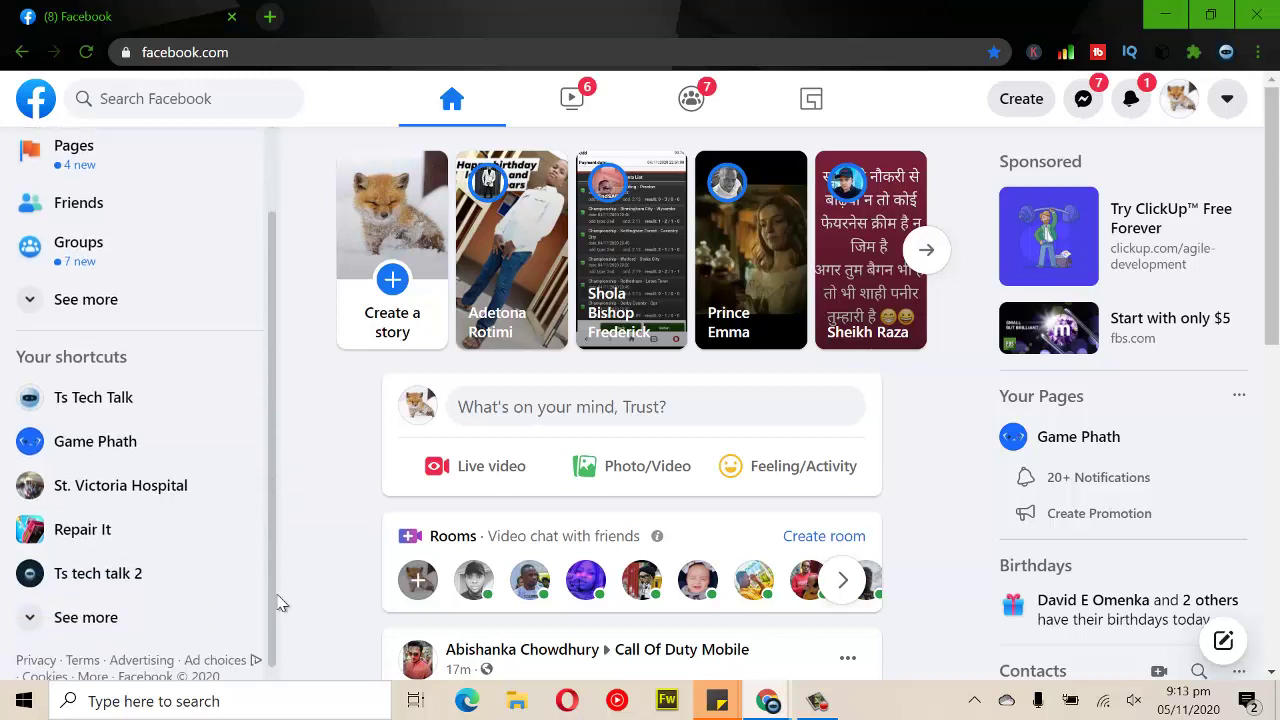
left_click(117, 577)
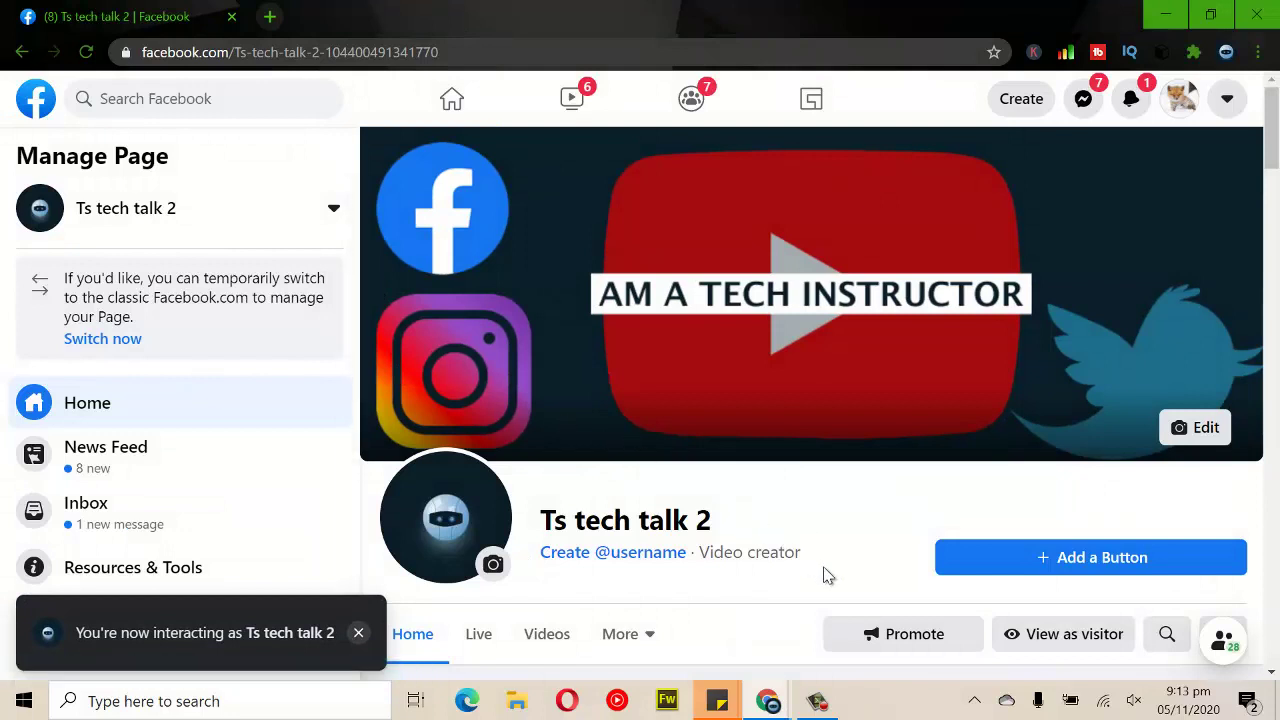
left_click_drag(805, 560, 703, 553)
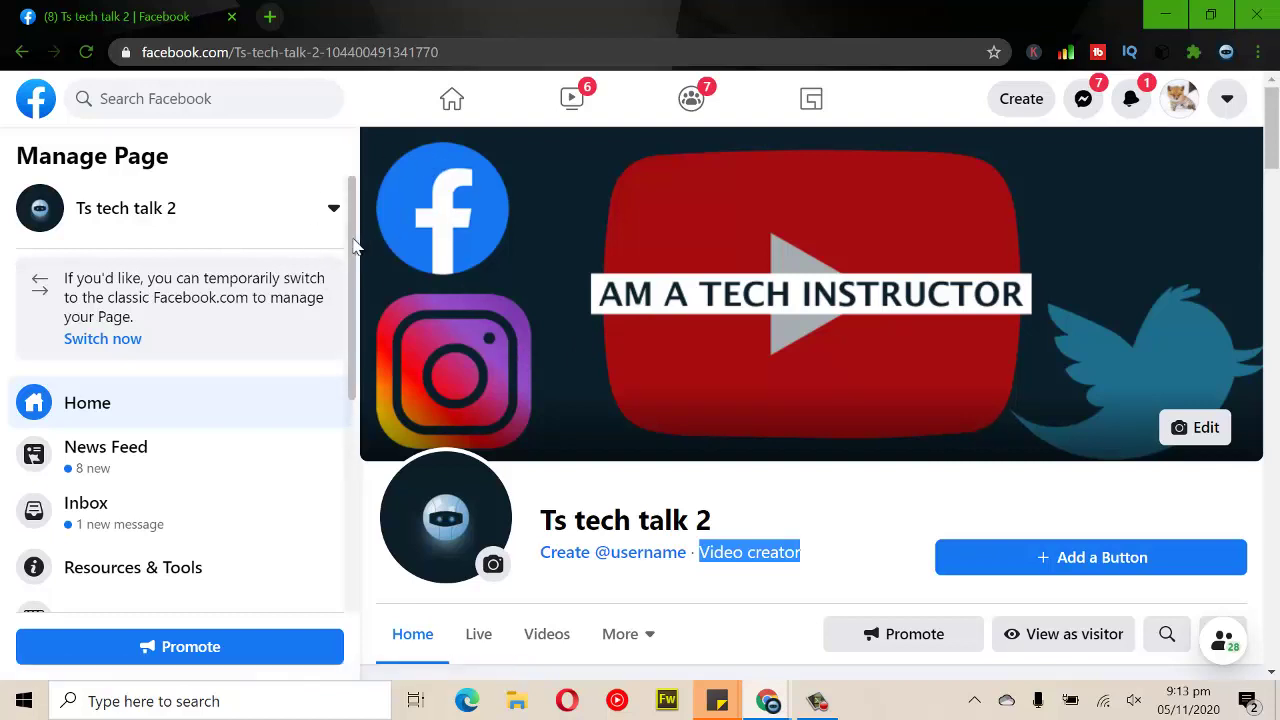
Switch the Ts tech talk 2 page to classic Facebook, answering No to the missing-features question and skipping the remaining feedback
left_click_drag(353, 240, 358, 210)
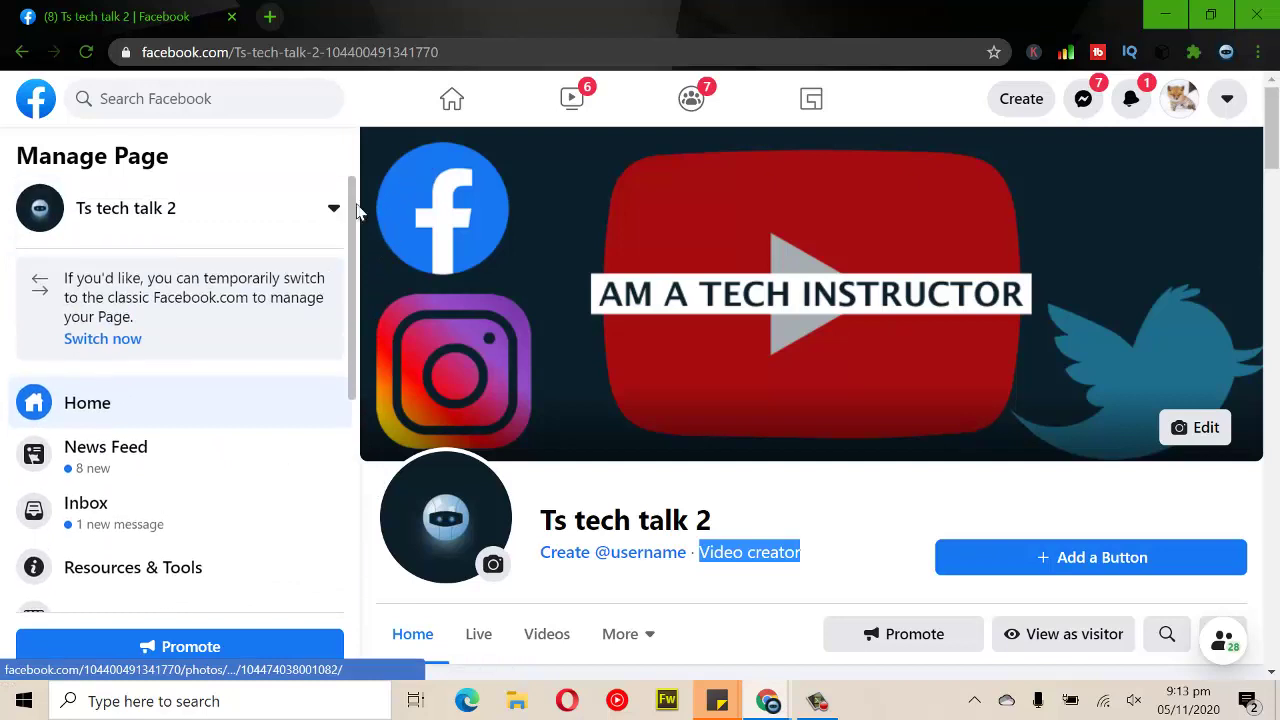
left_click(105, 340)
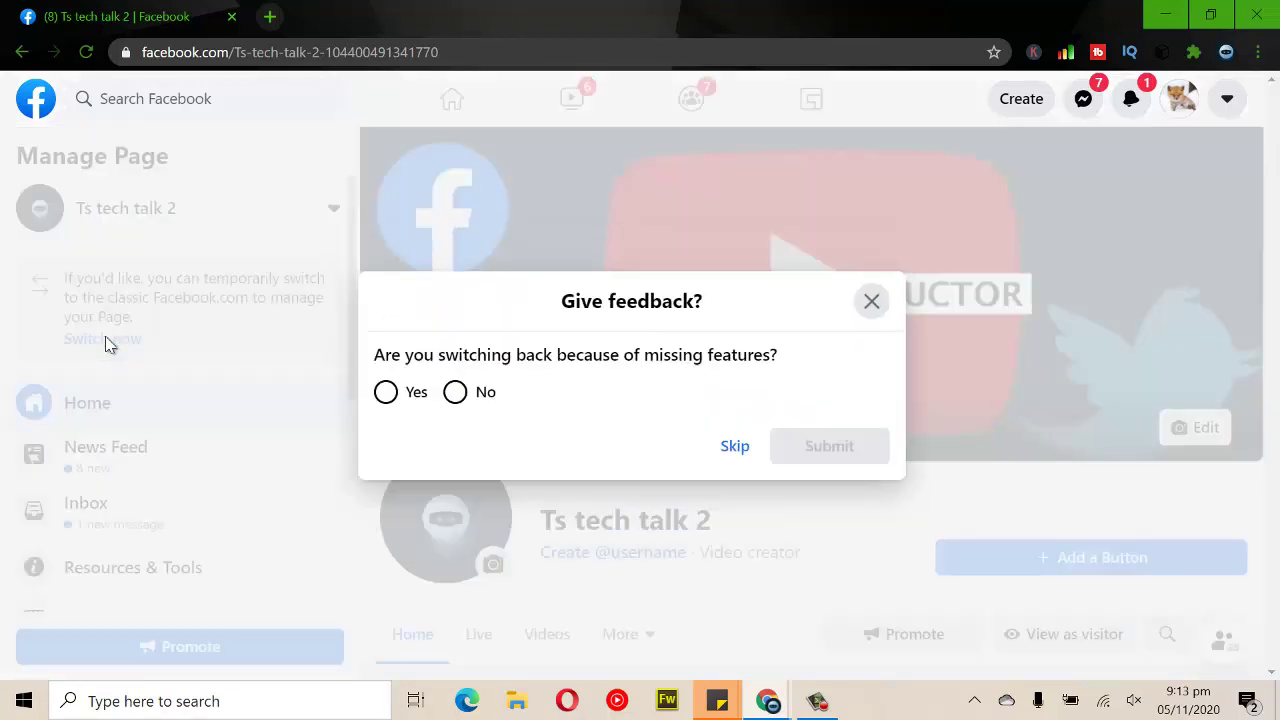
left_click(459, 393)
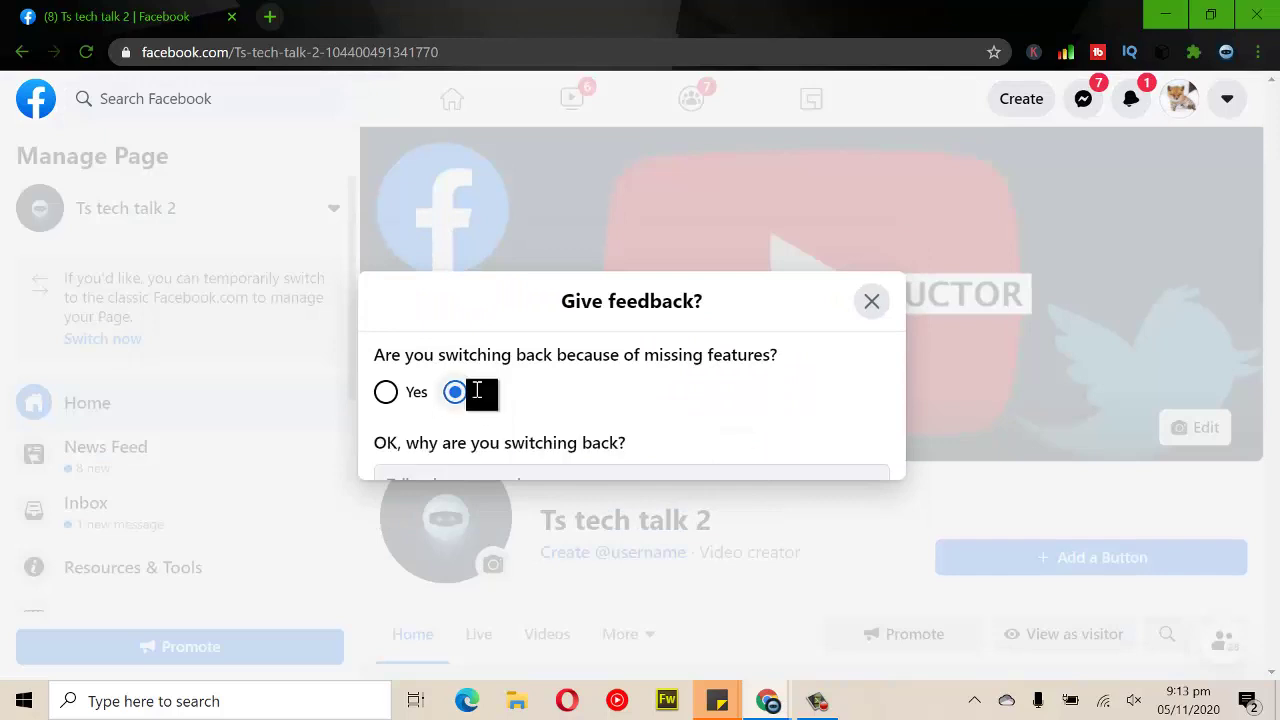
left_click(733, 527)
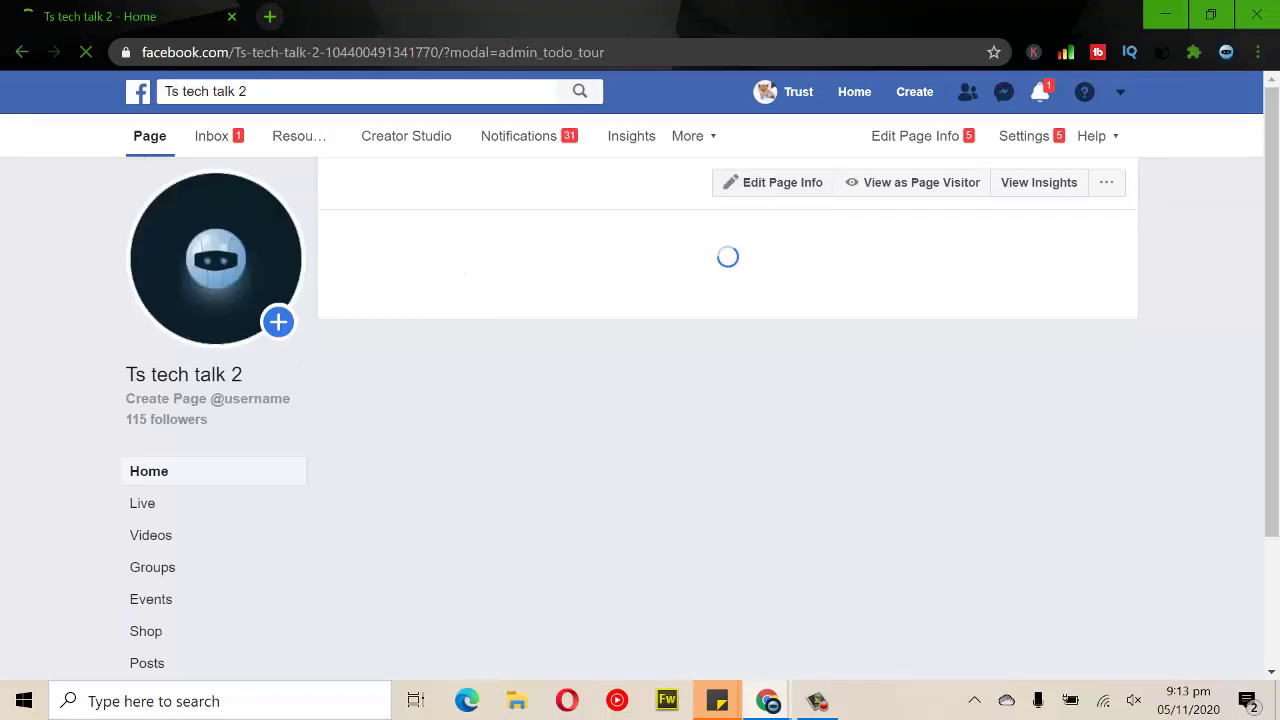
Look over the classic Ts tech talk 2 page and check the options offered under More and Help
scroll(1276, 390, "down", 2)
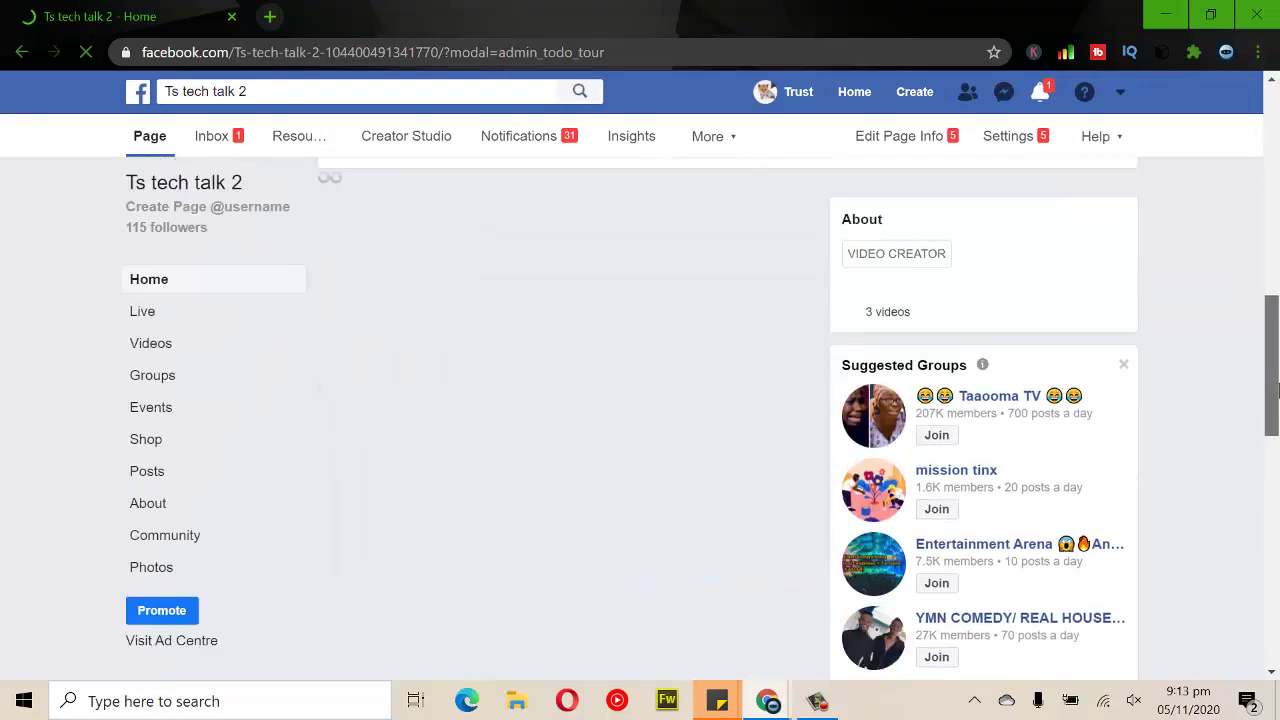
scroll(1276, 390, "up", 3)
scroll(1276, 390, "down", 3)
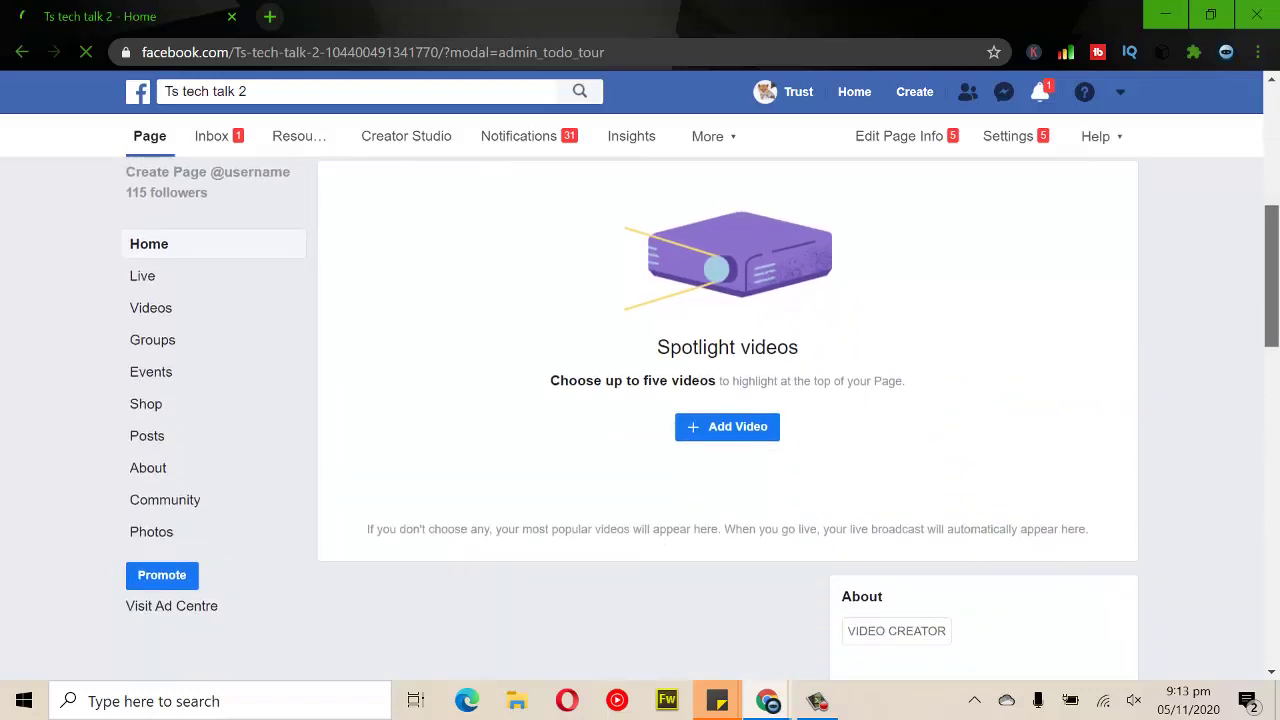
scroll(1276, 390, "up", 3)
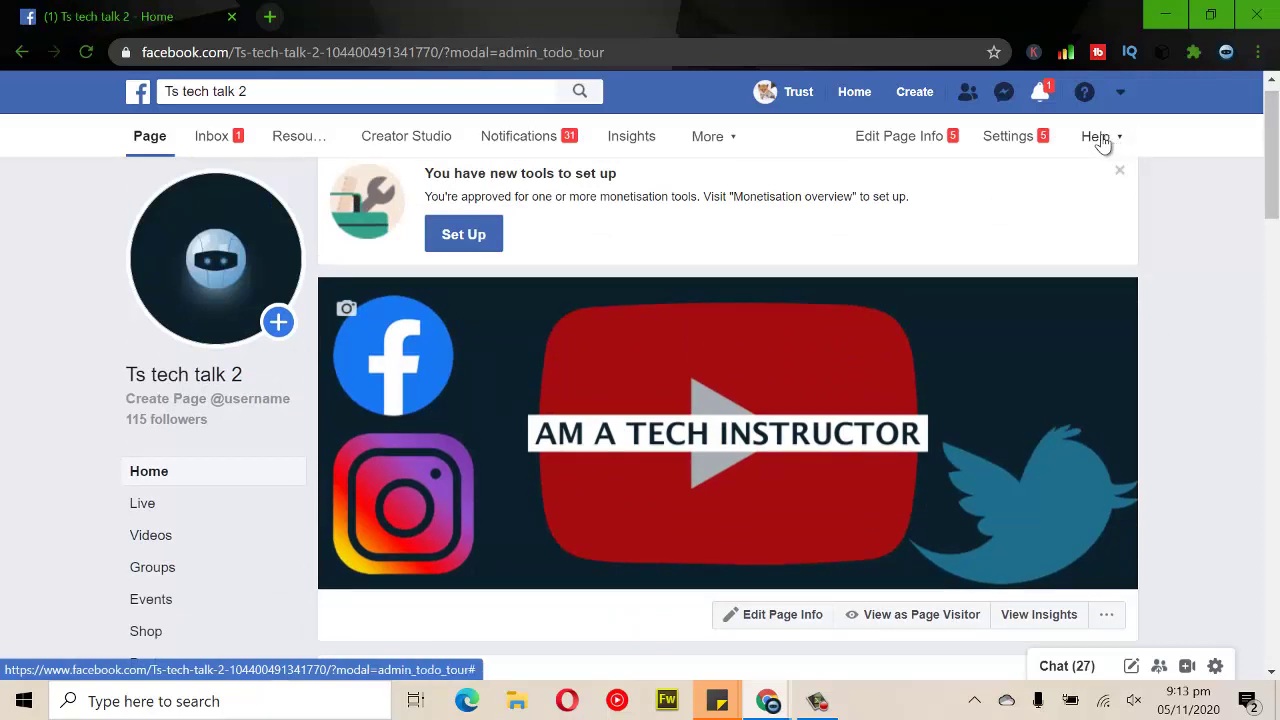
left_click(723, 143)
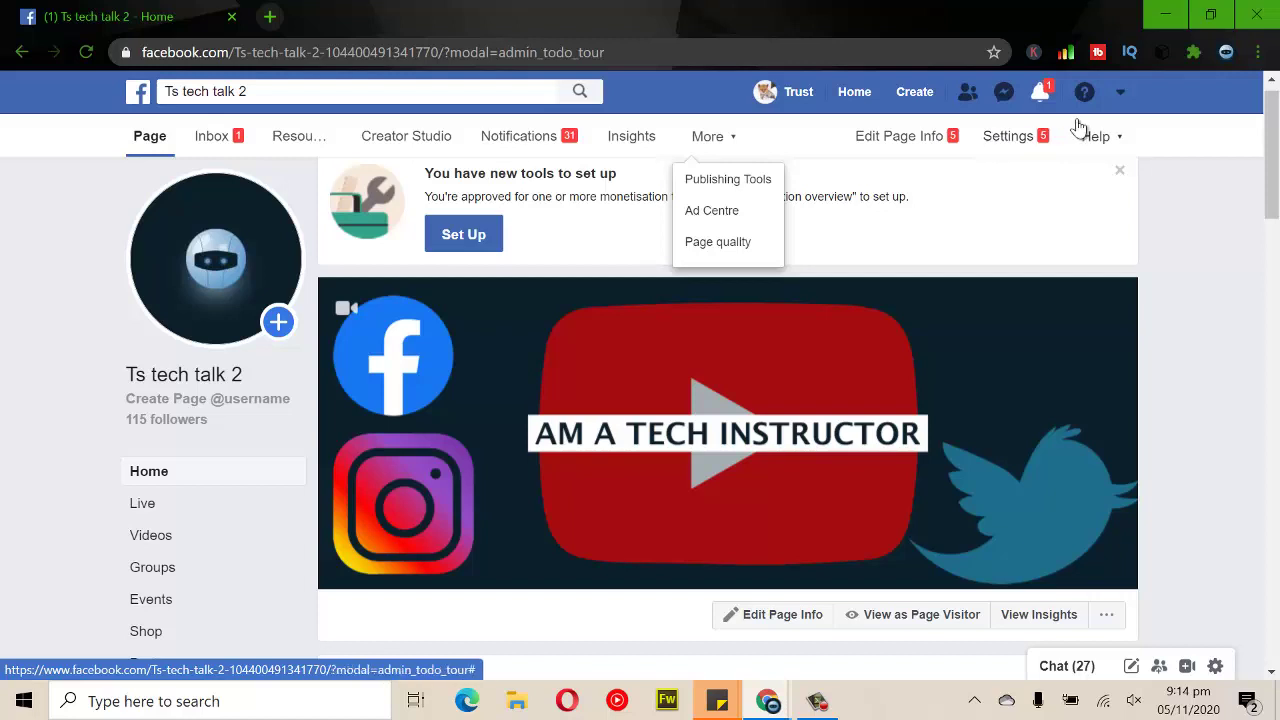
left_click(1103, 148)
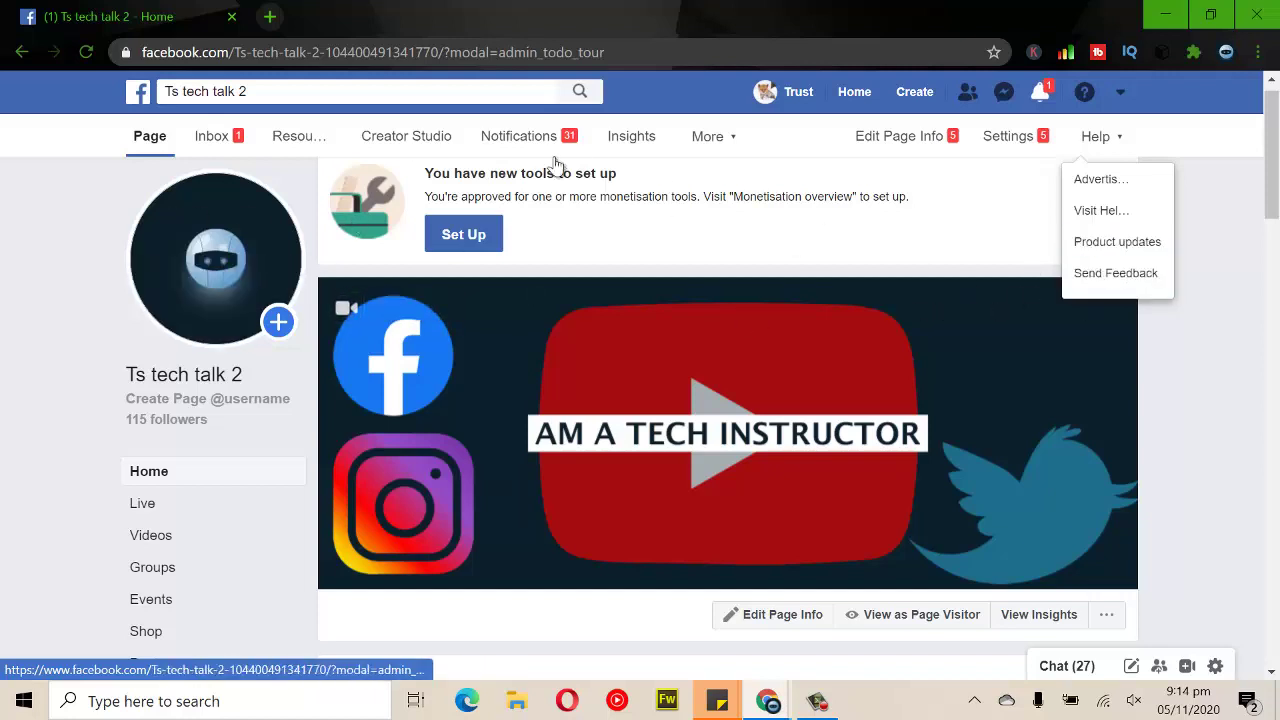
Open the Game Phath page from the home feed shortcuts and bring up its Send Feedback form
left_click(141, 96)
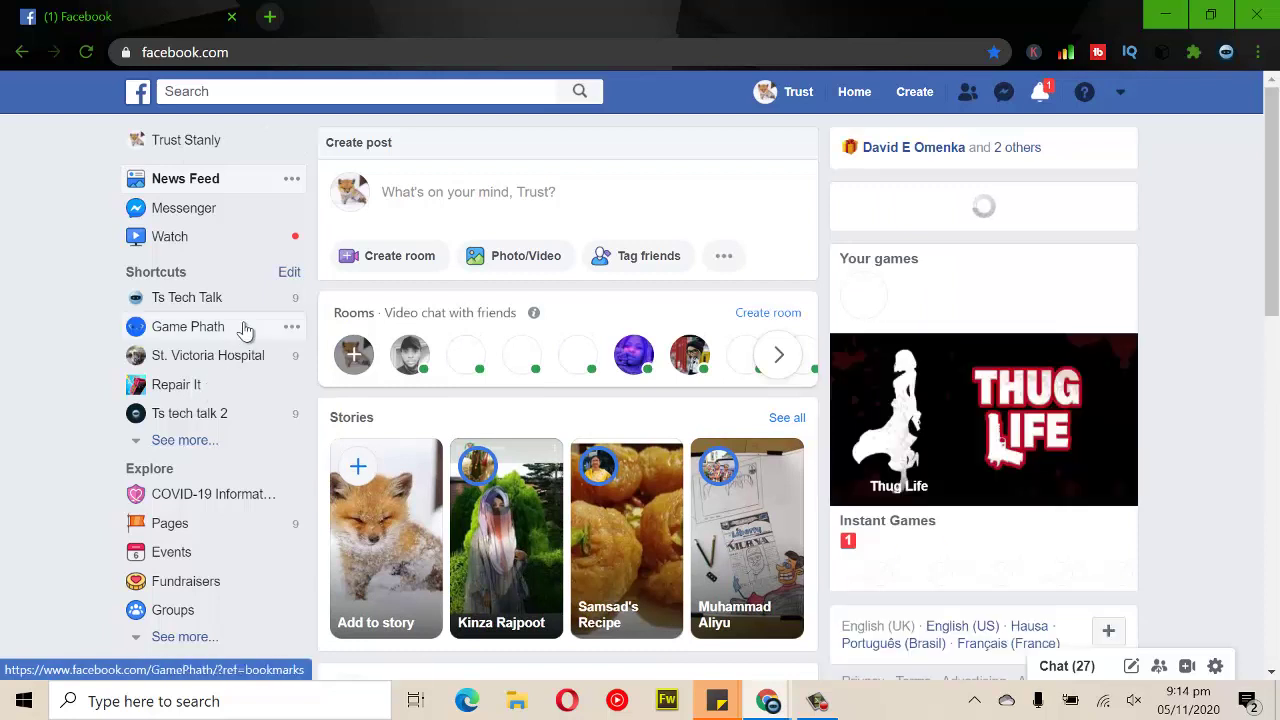
left_click(202, 337)
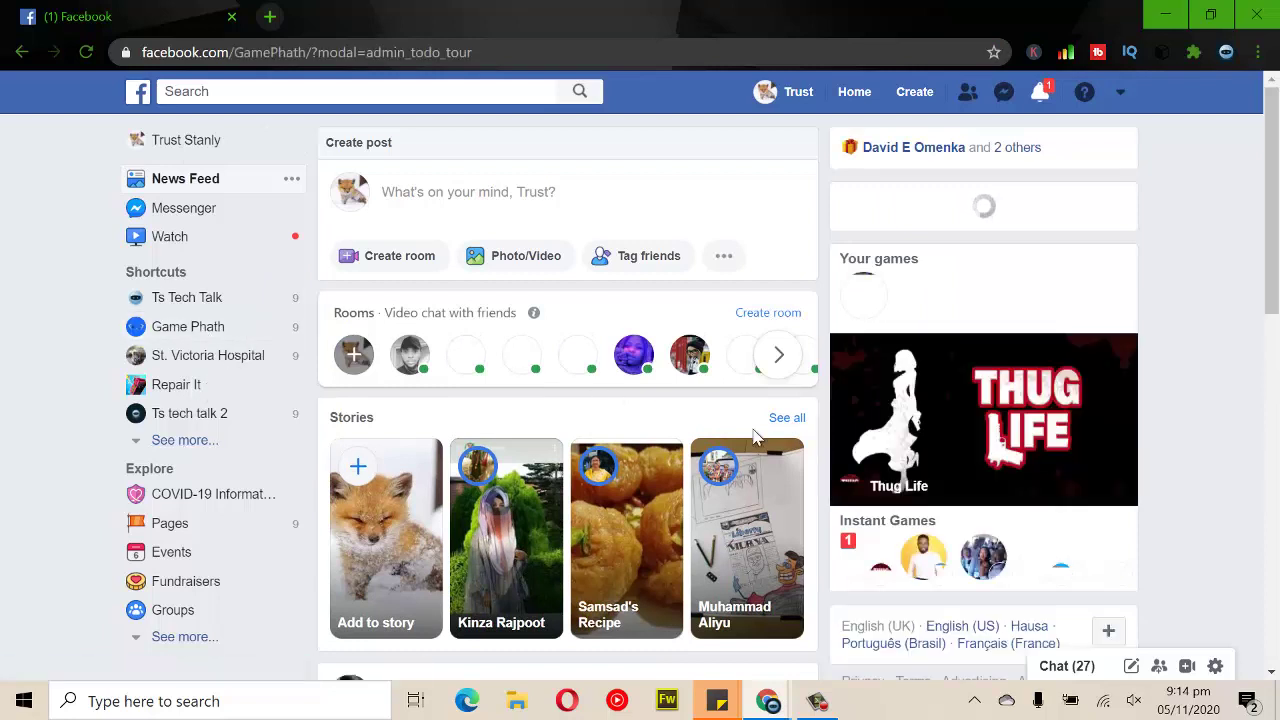
left_click(177, 330)
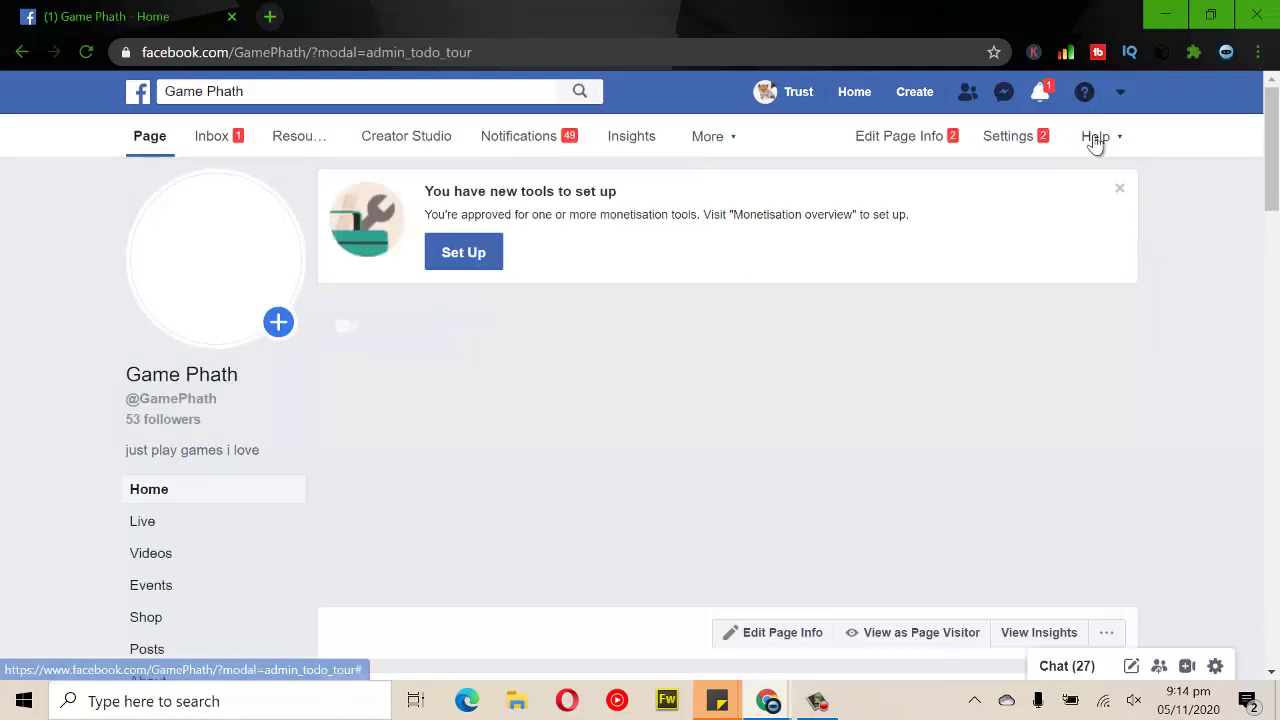
left_click(1098, 140)
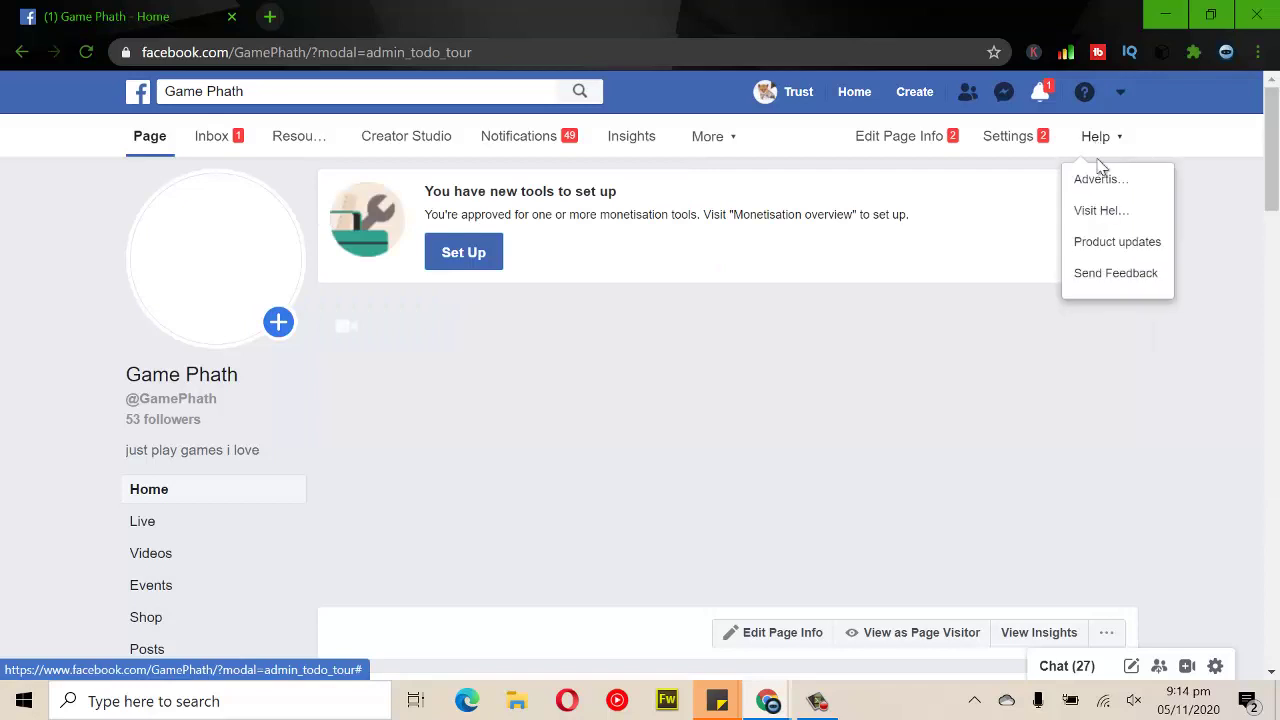
left_click(1136, 274)
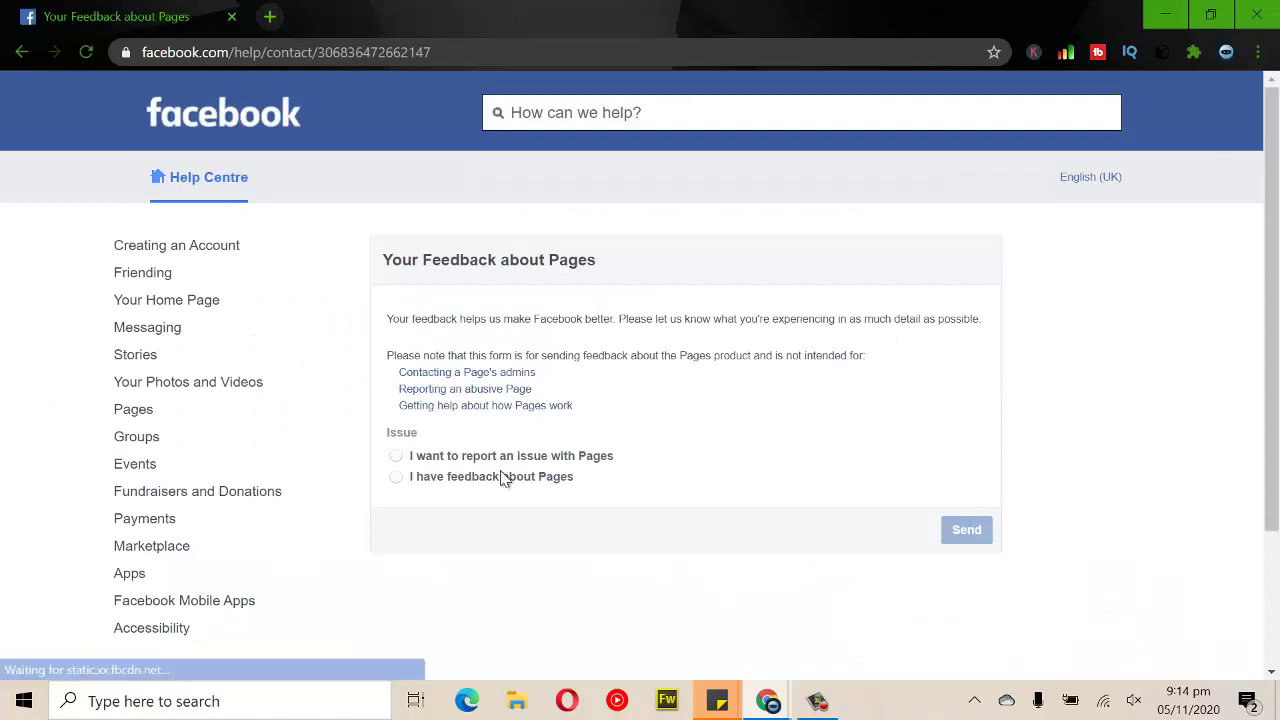
Choose to report an issue with Pages and enter the subject "Facebook top fan badge is missing"
left_click(508, 460)
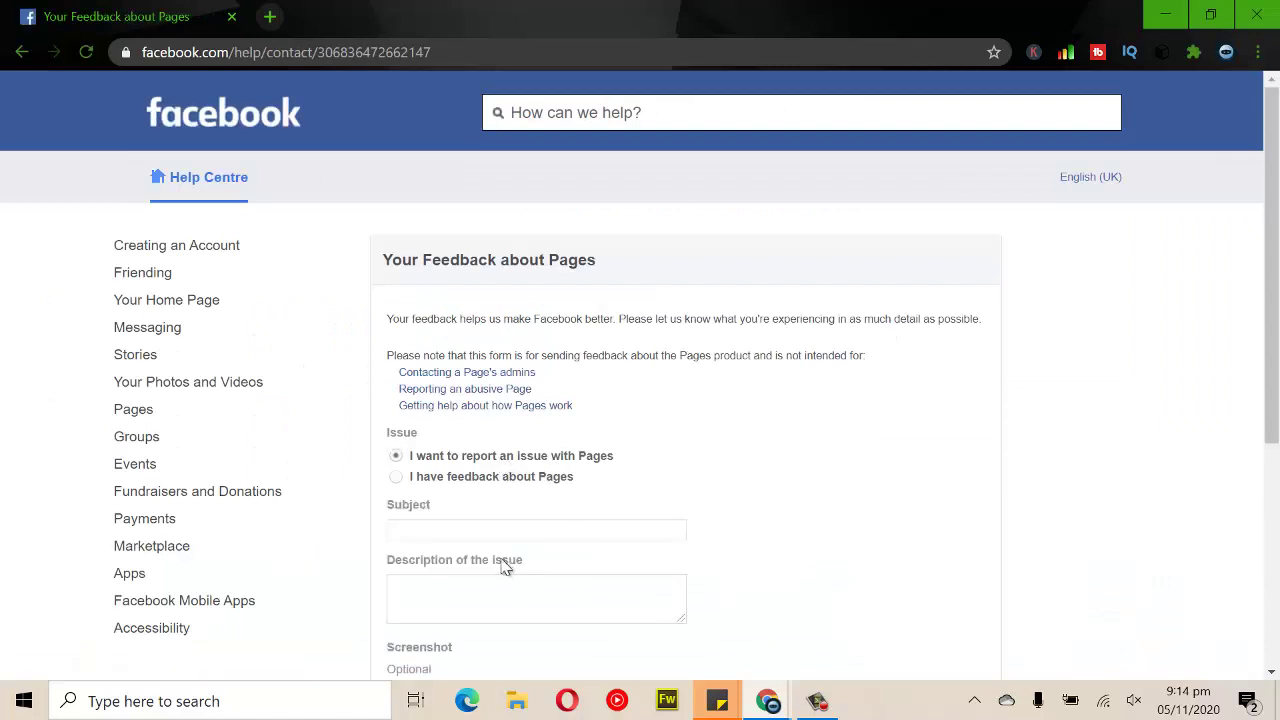
left_click(436, 531)
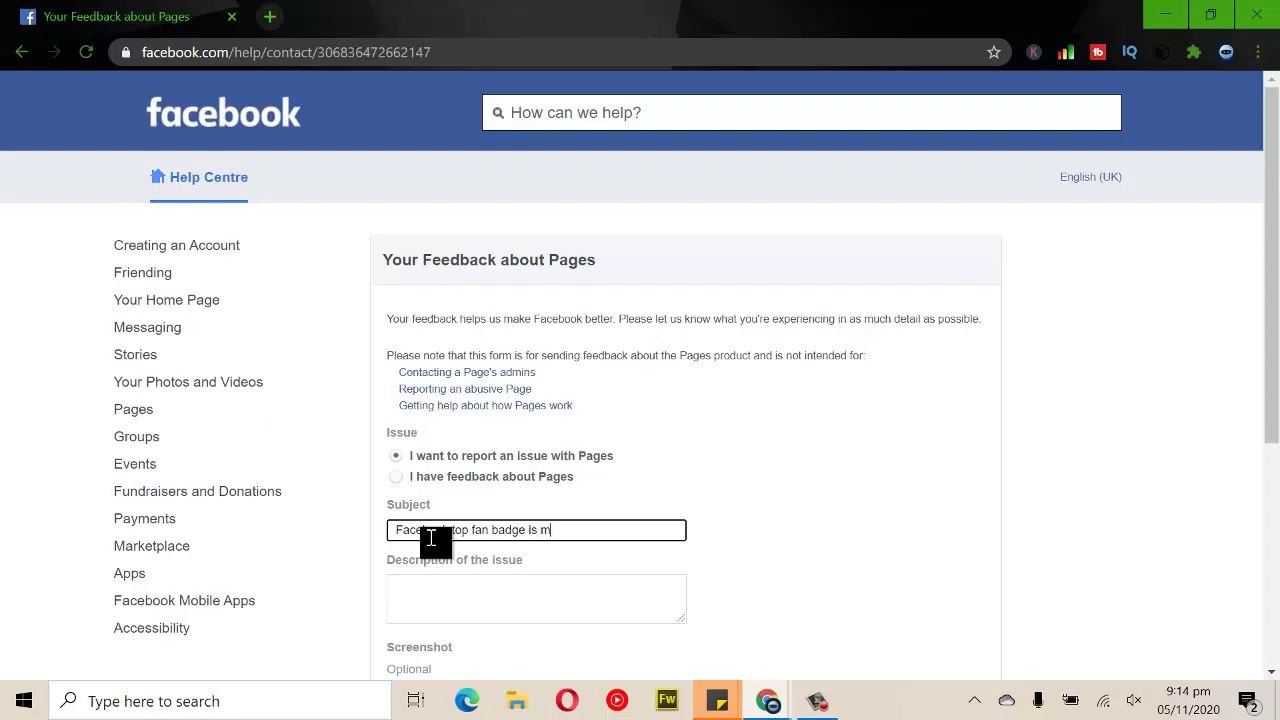
key("Tab")
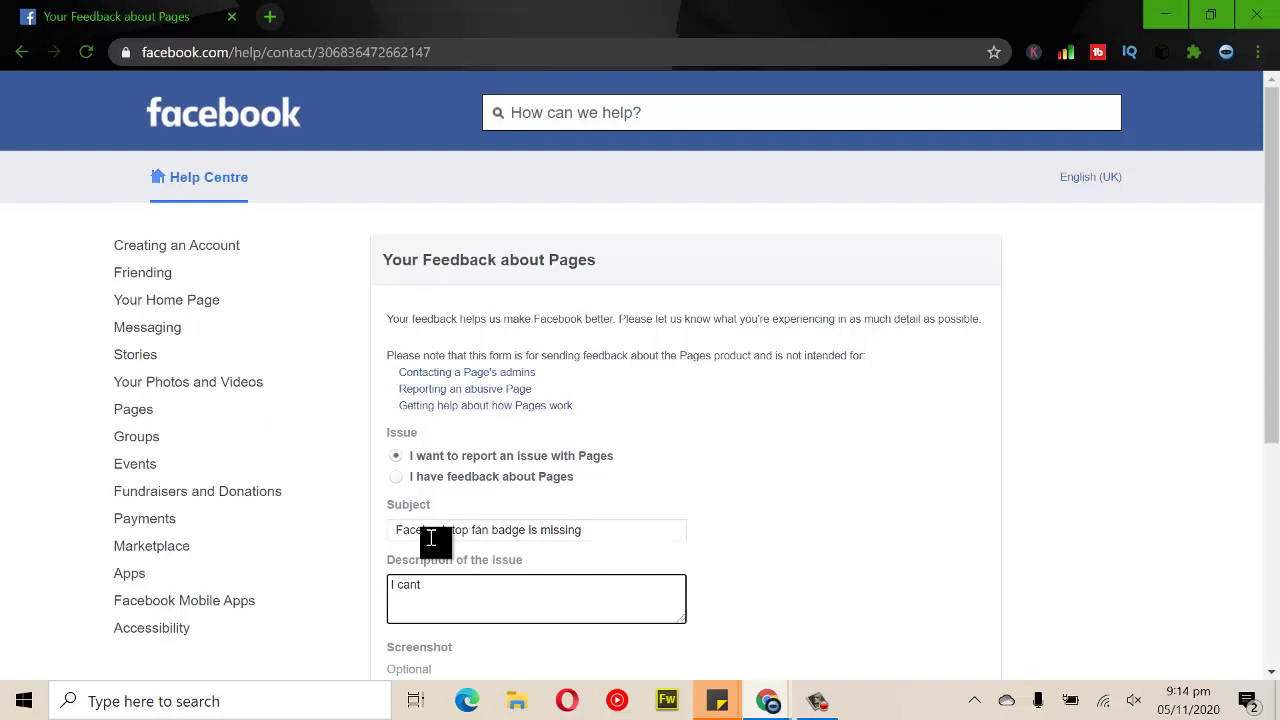
Describe the issue as "I cant find the Facebook top fan badge on my gaming page", reusing the badge wording copied from the subject
scroll(1250, 490, "down", 2)
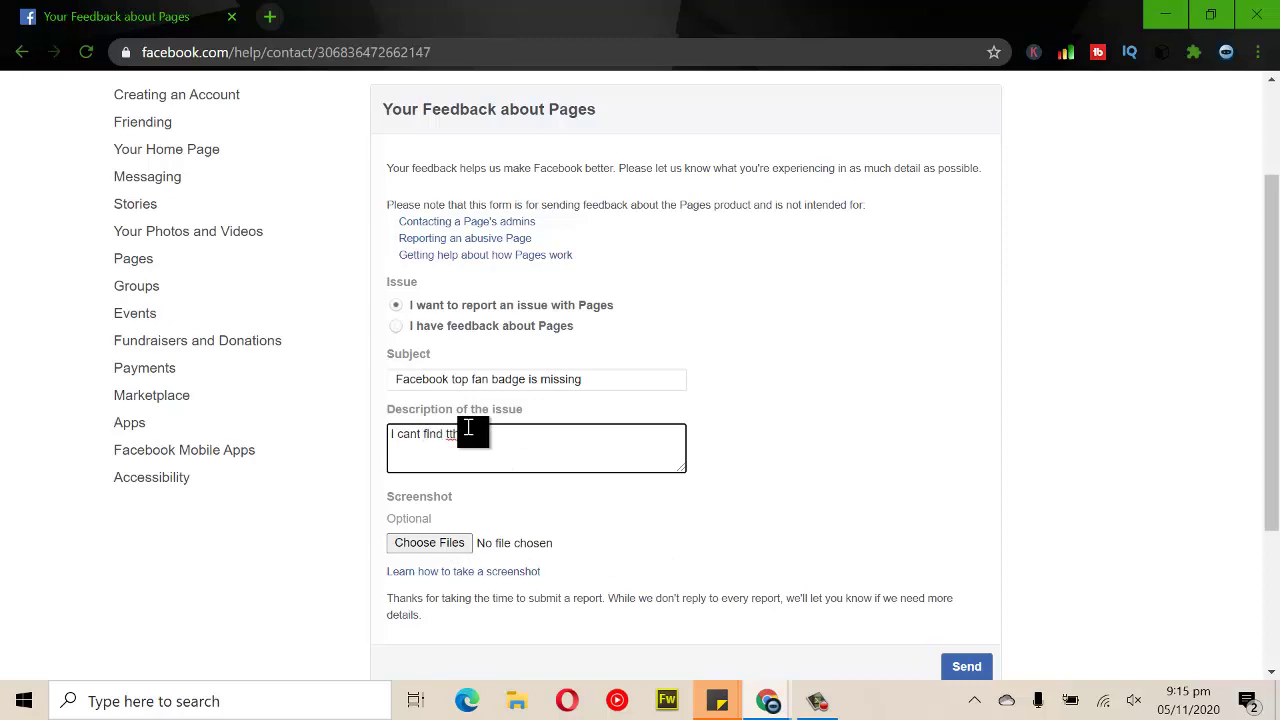
type("e")
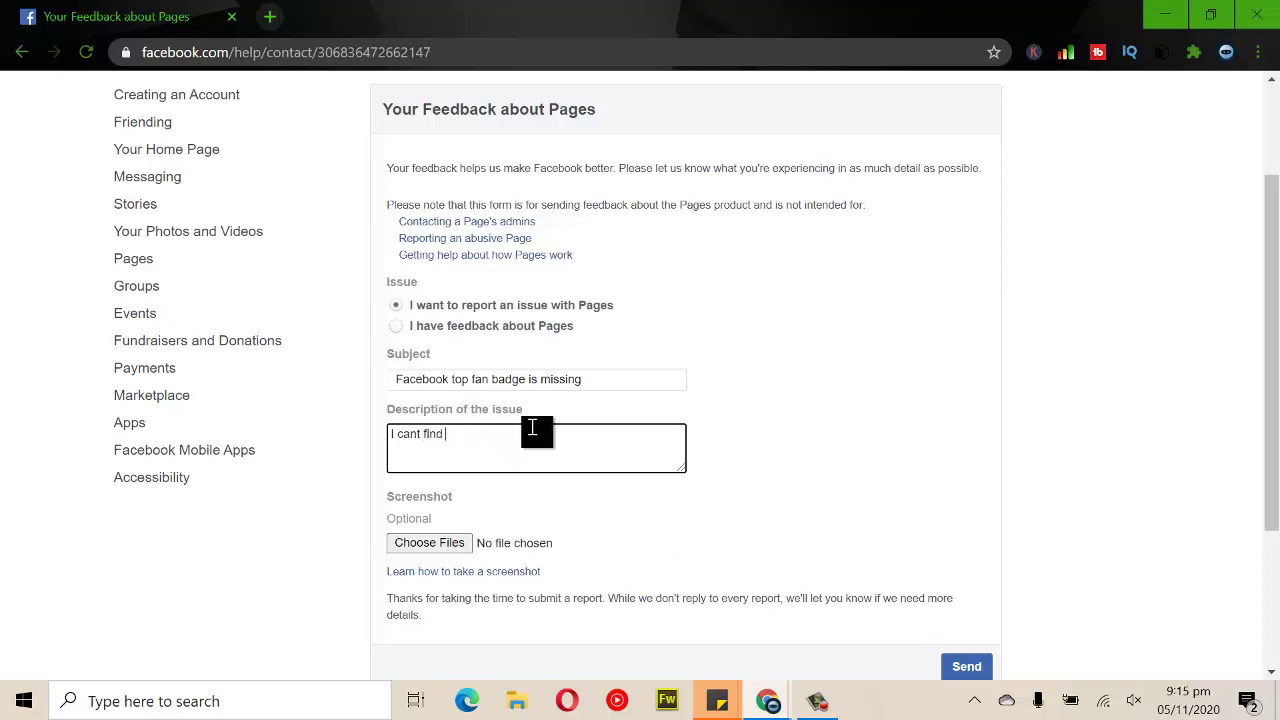
type("he")
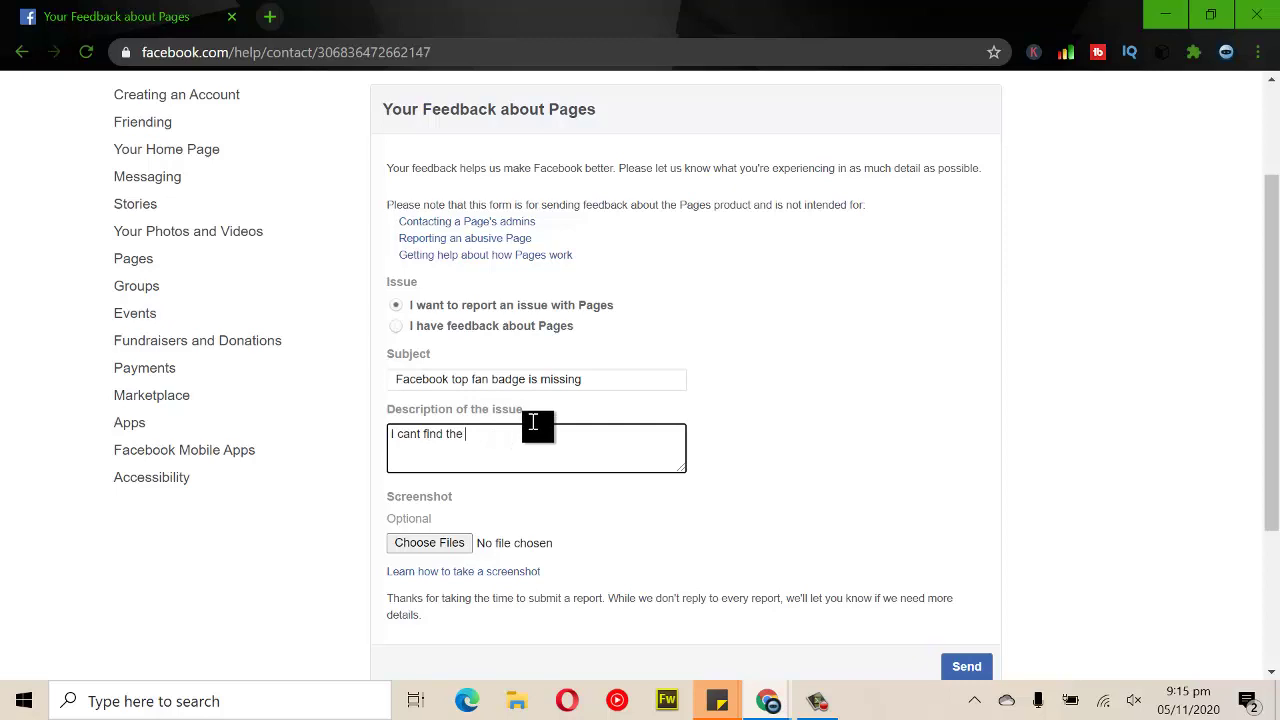
left_click(601, 380)
key("ctrl+a")
key("ctrl+c")
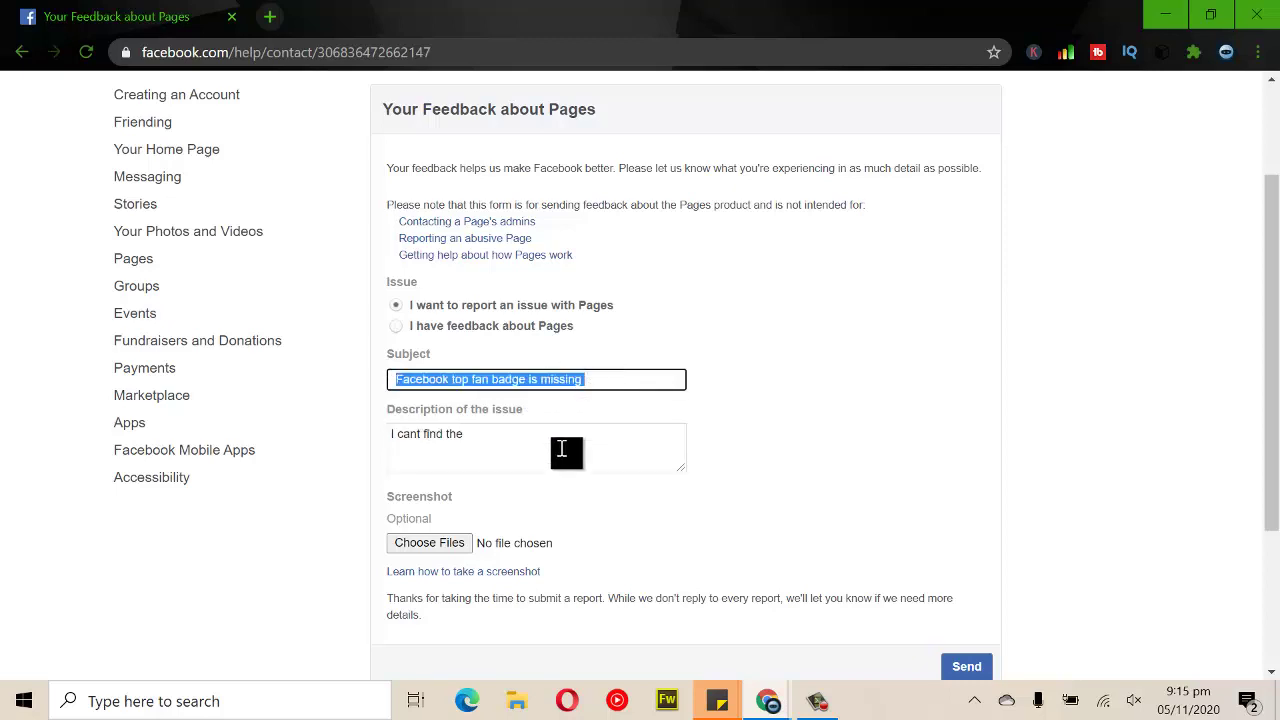
left_click(512, 432)
key("ctrl+v")
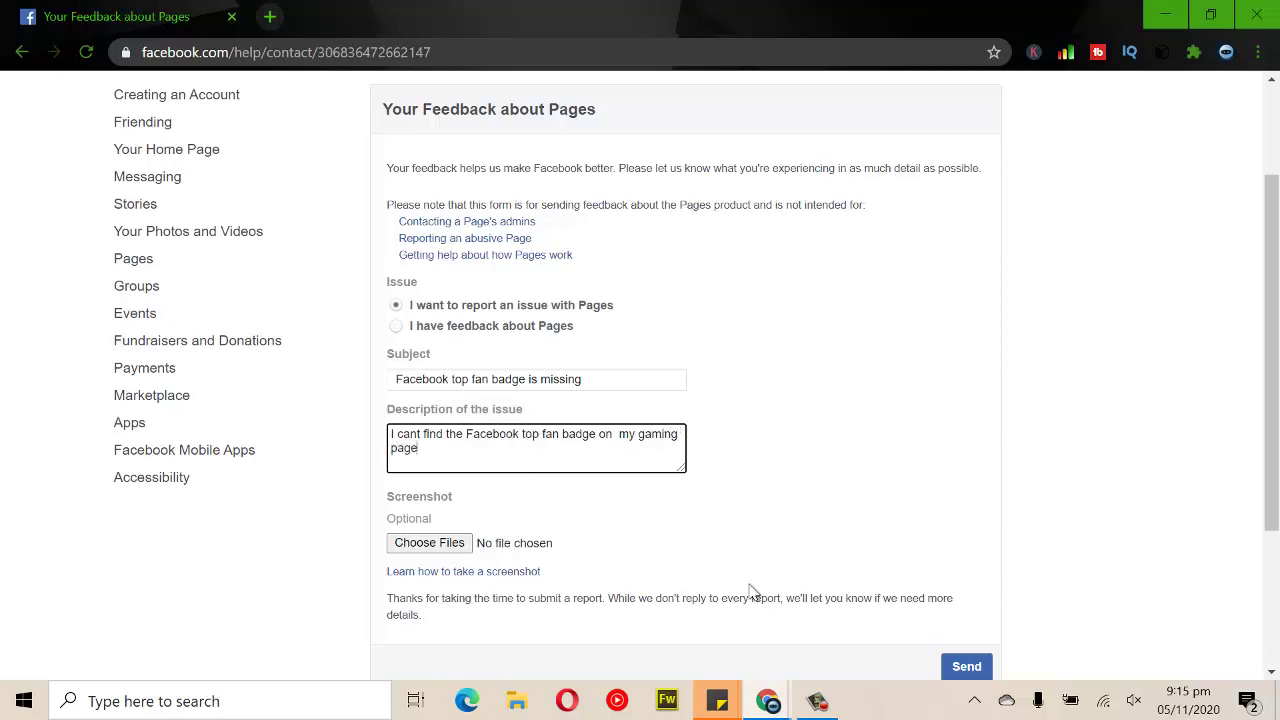
Switch to the Ts Tech Talk window and open the page's Facebook badges settings
mouse_move(787, 706)
left_click(795, 605)
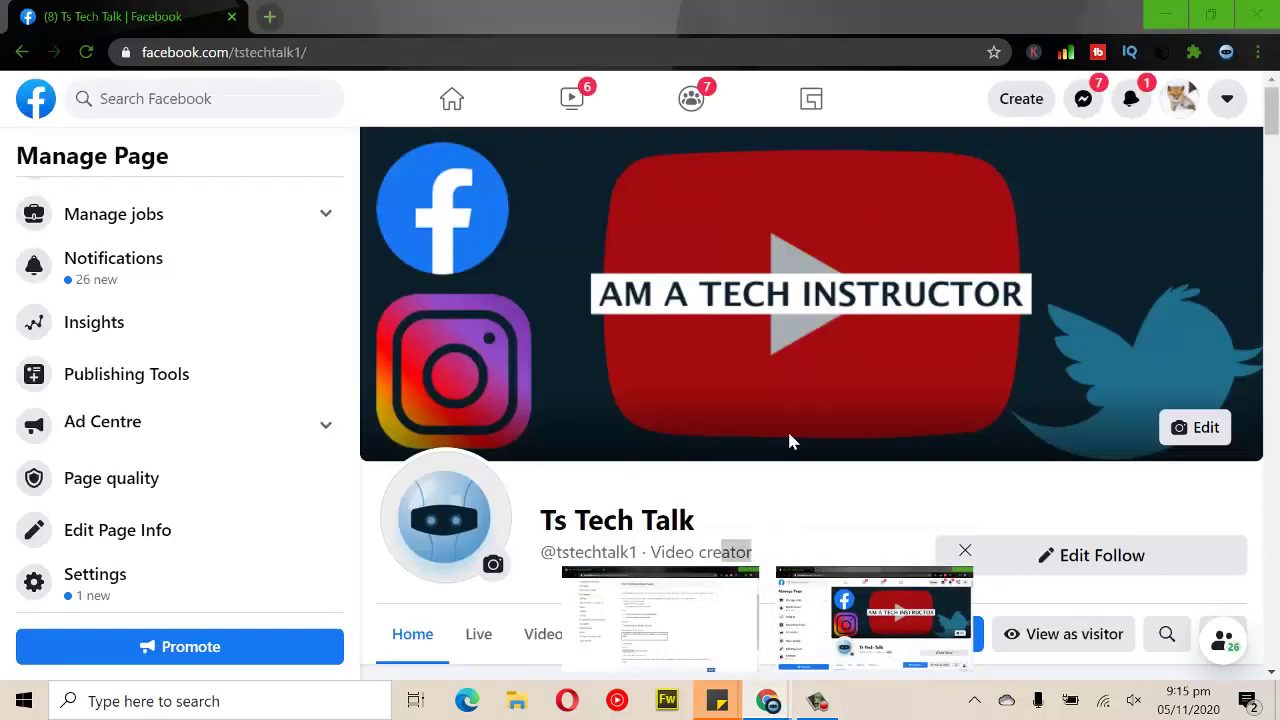
left_click(98, 574)
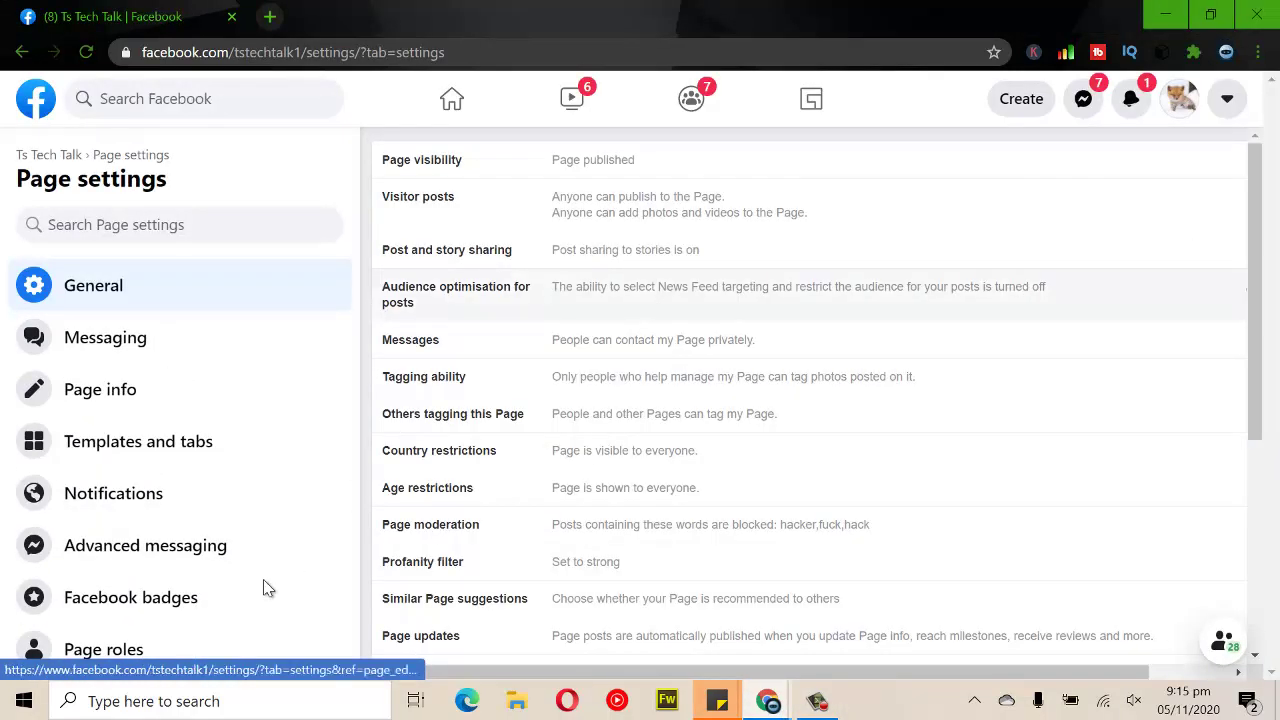
left_click(216, 596)
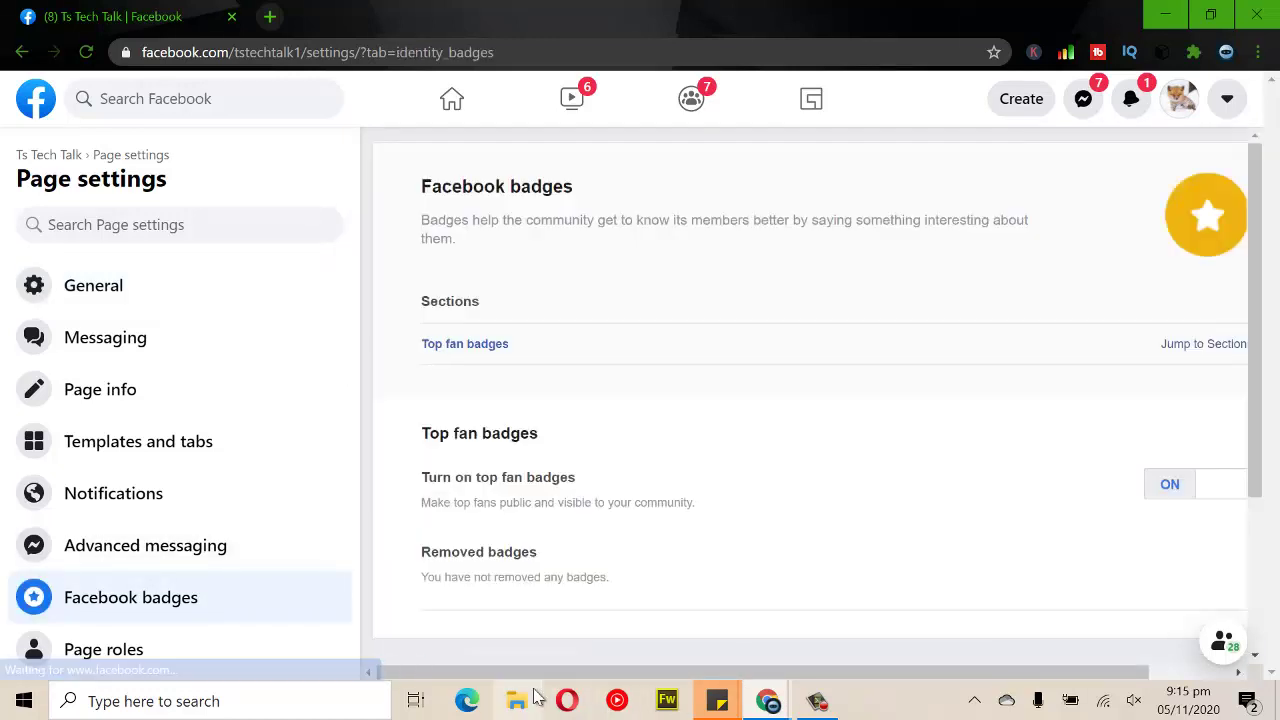
Launch Snipping Tool and capture the Facebook badges settings area, including the top fan badges toggle
left_click(214, 702)
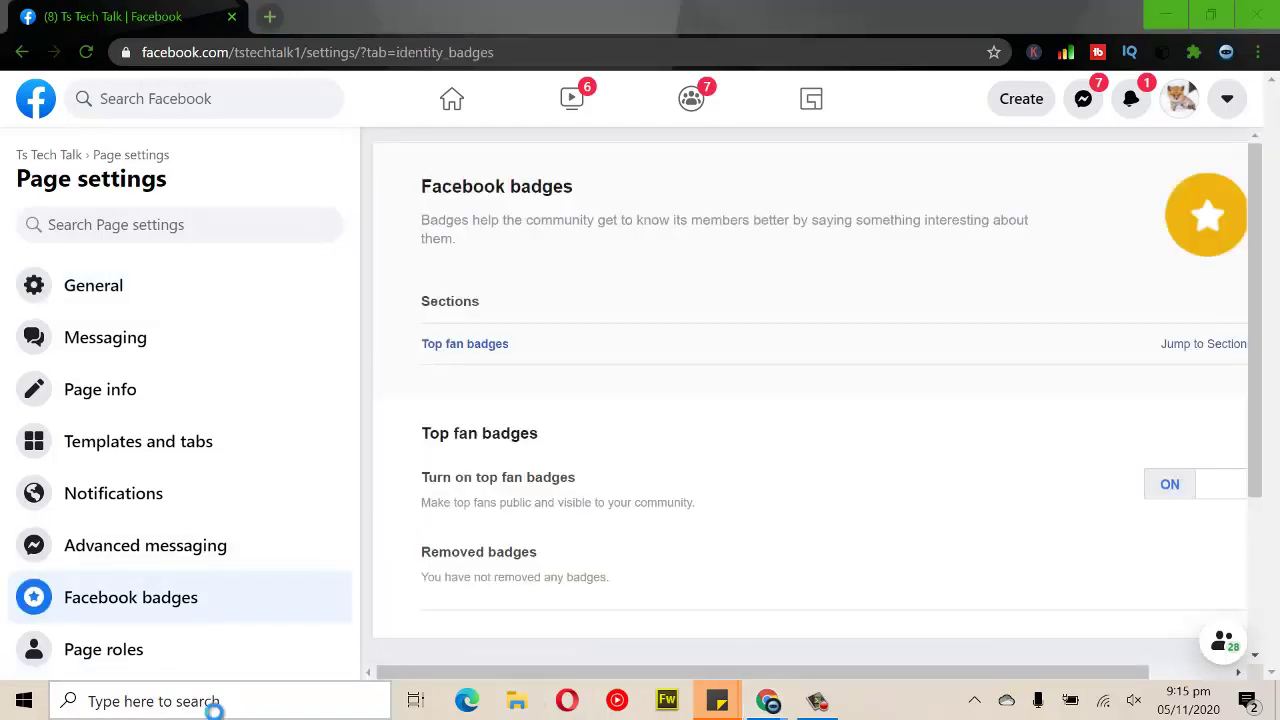
type("sni")
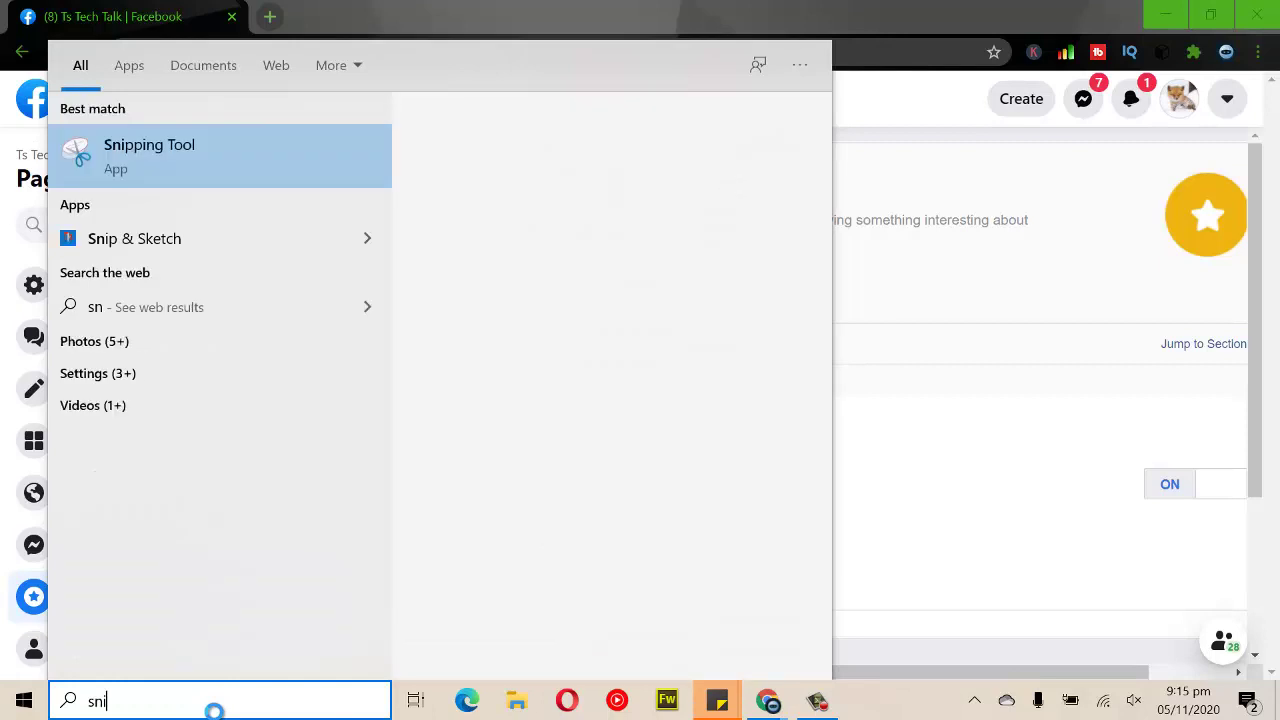
left_click(128, 178)
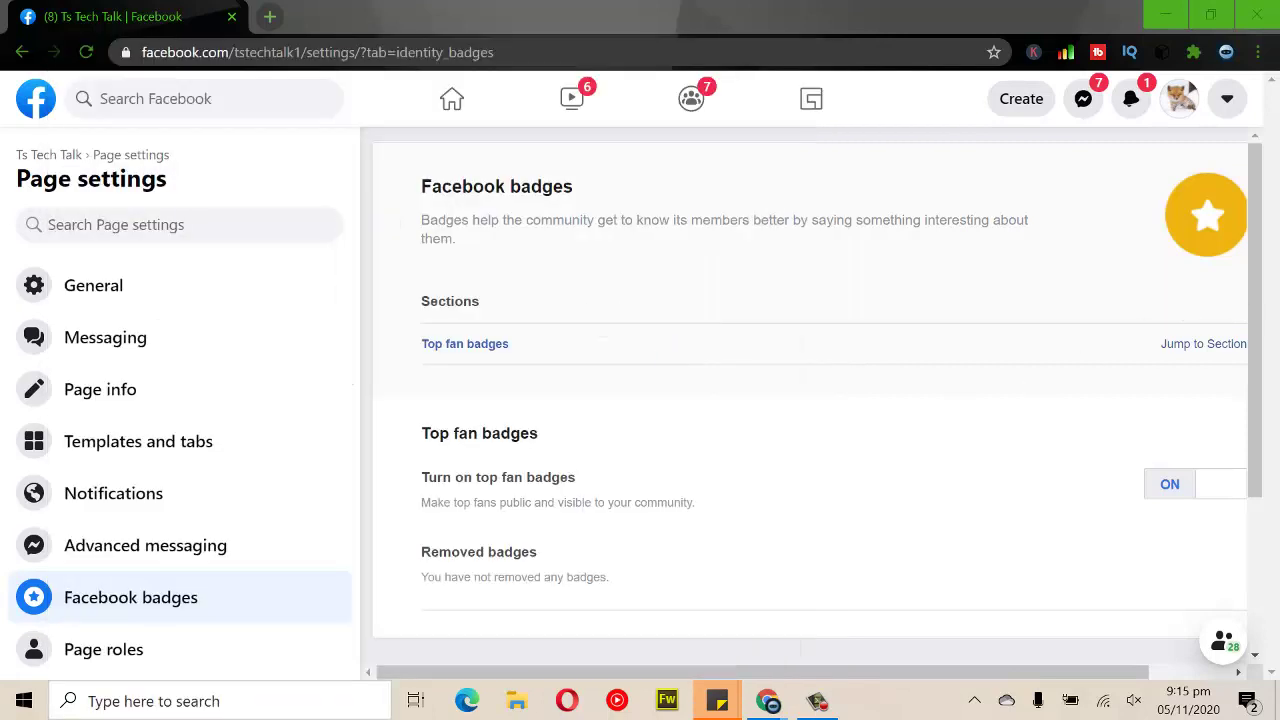
mouse_move(920, 677)
left_mouse_down()
mouse_move(903, 677)
mouse_move(944, 678)
left_mouse_up()
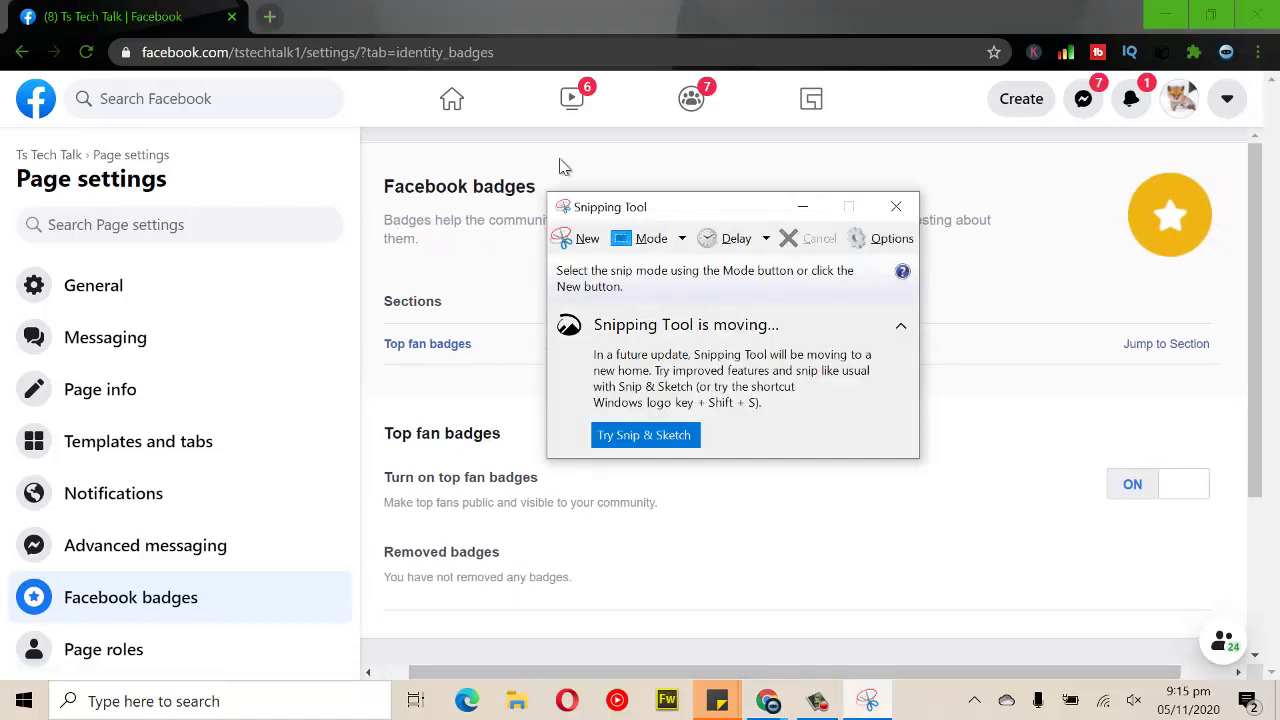
left_click(565, 242)
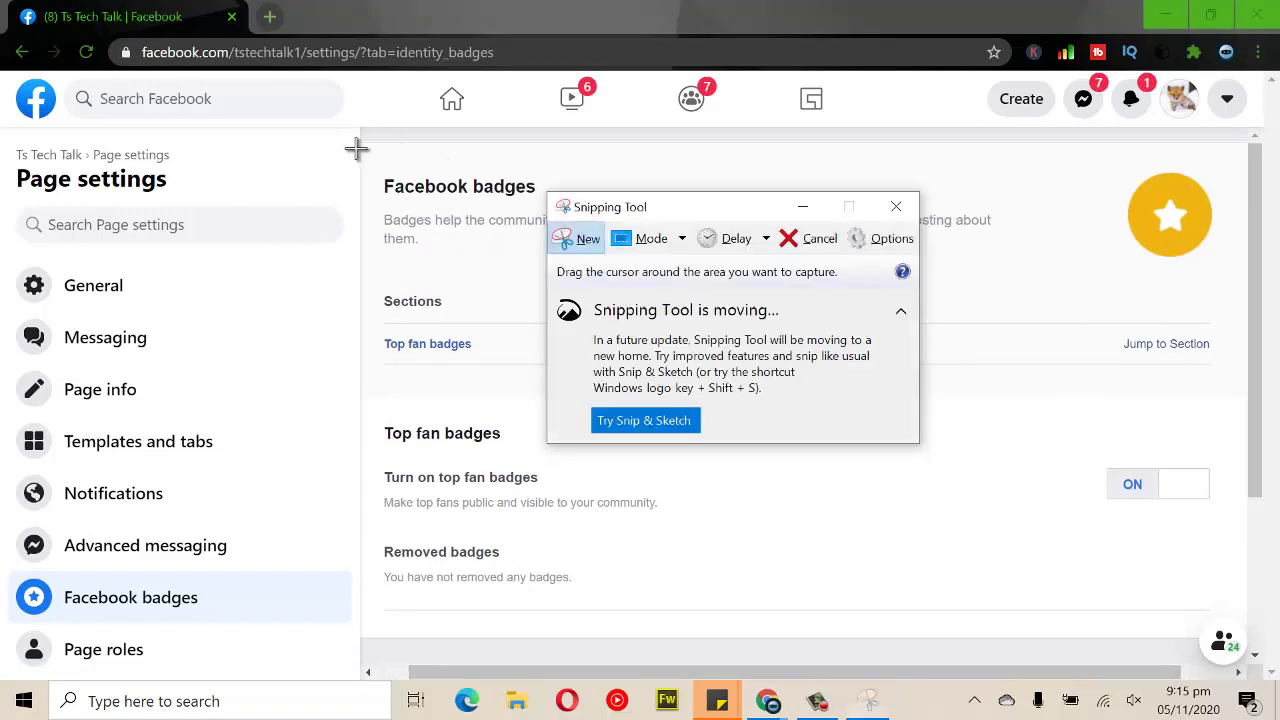
left_click_drag(355, 146, 1234, 621)
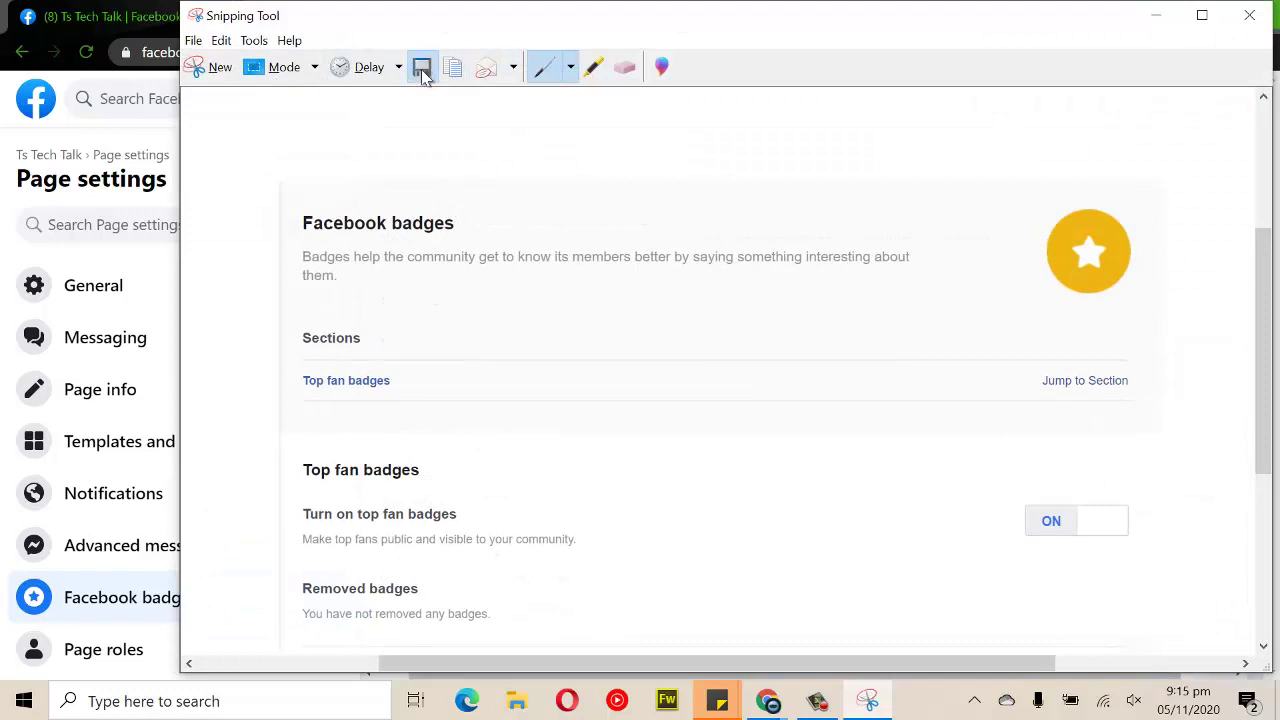
Save the snip as a PNG file in the Music folder
key("ctrl+s")
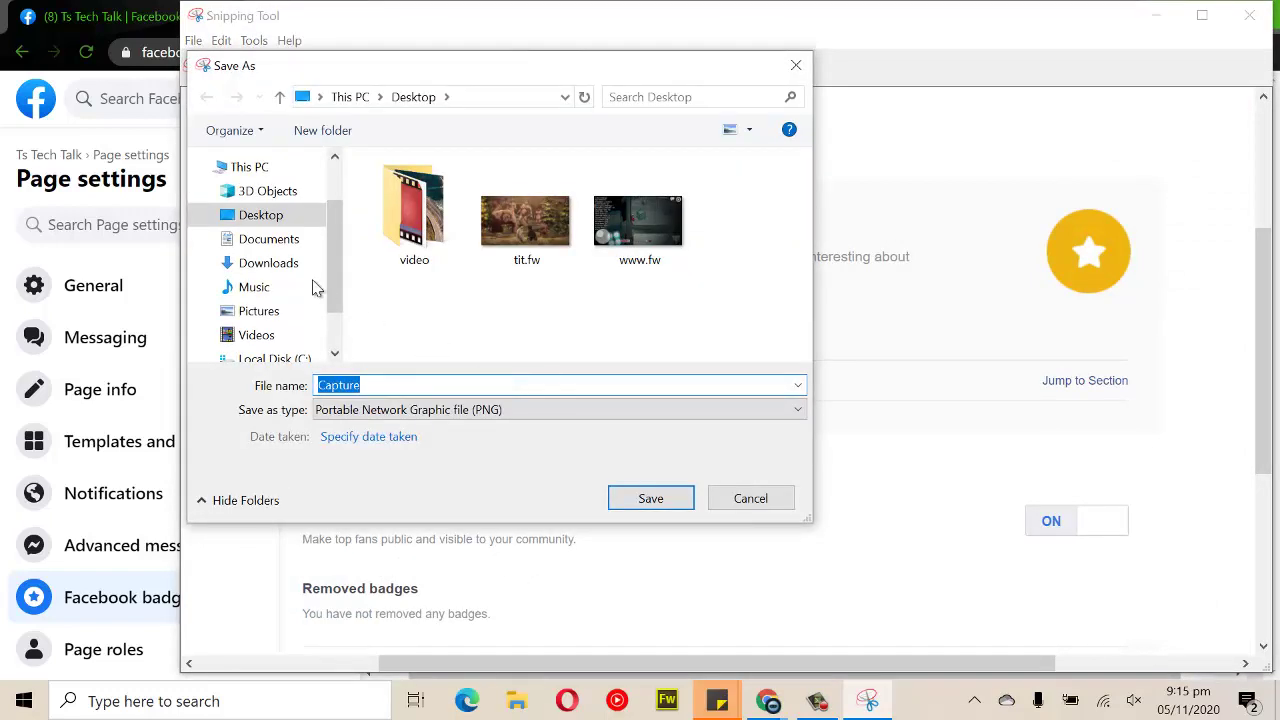
left_click(259, 311)
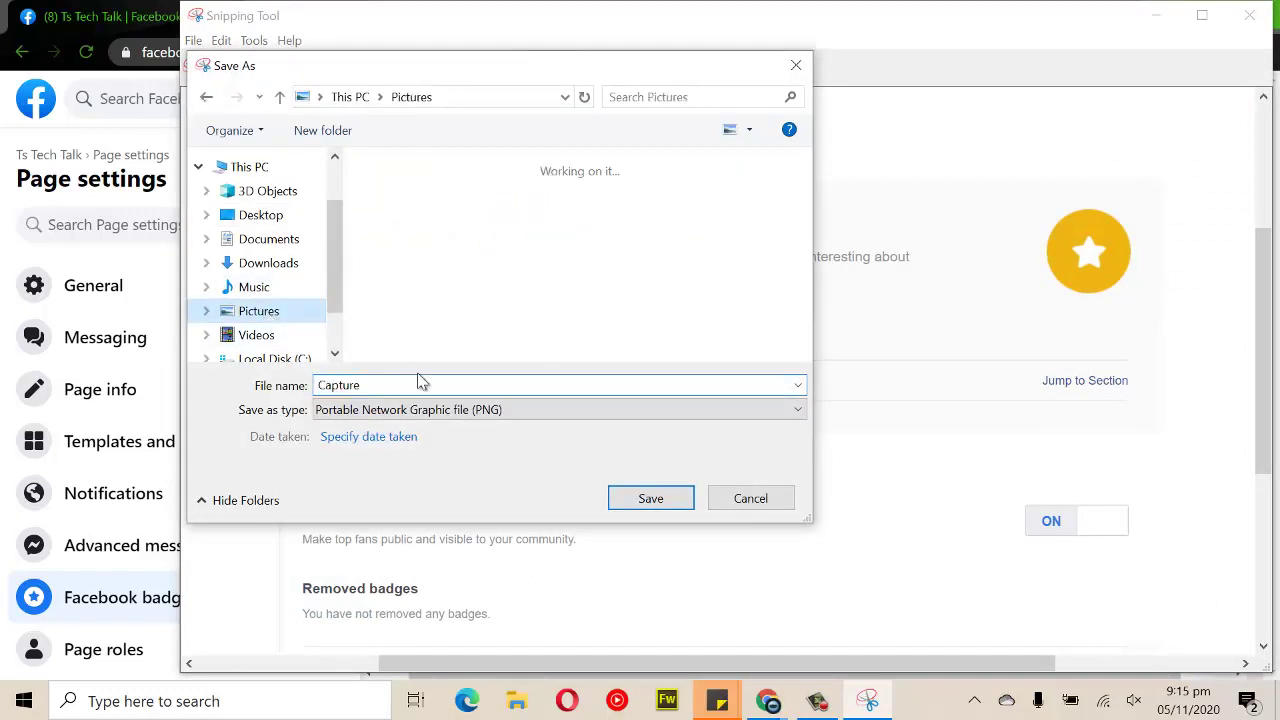
left_click(271, 286)
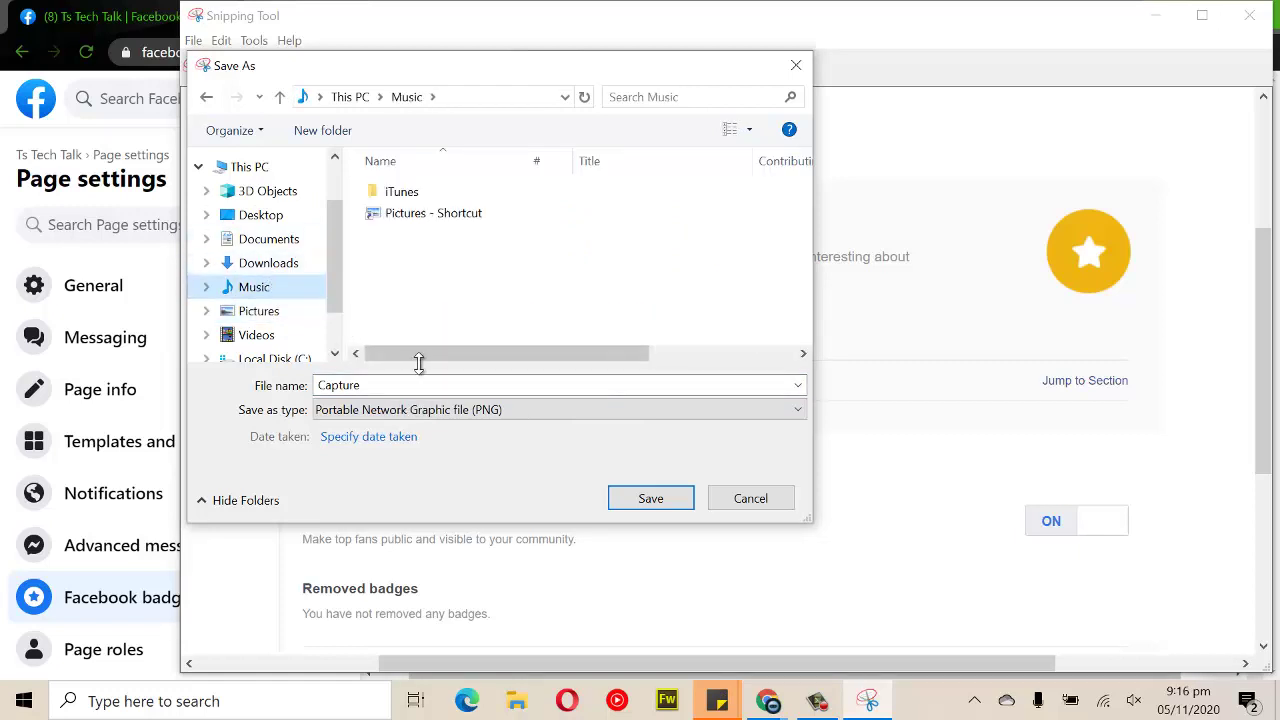
double_click(383, 386)
left_click(651, 498)
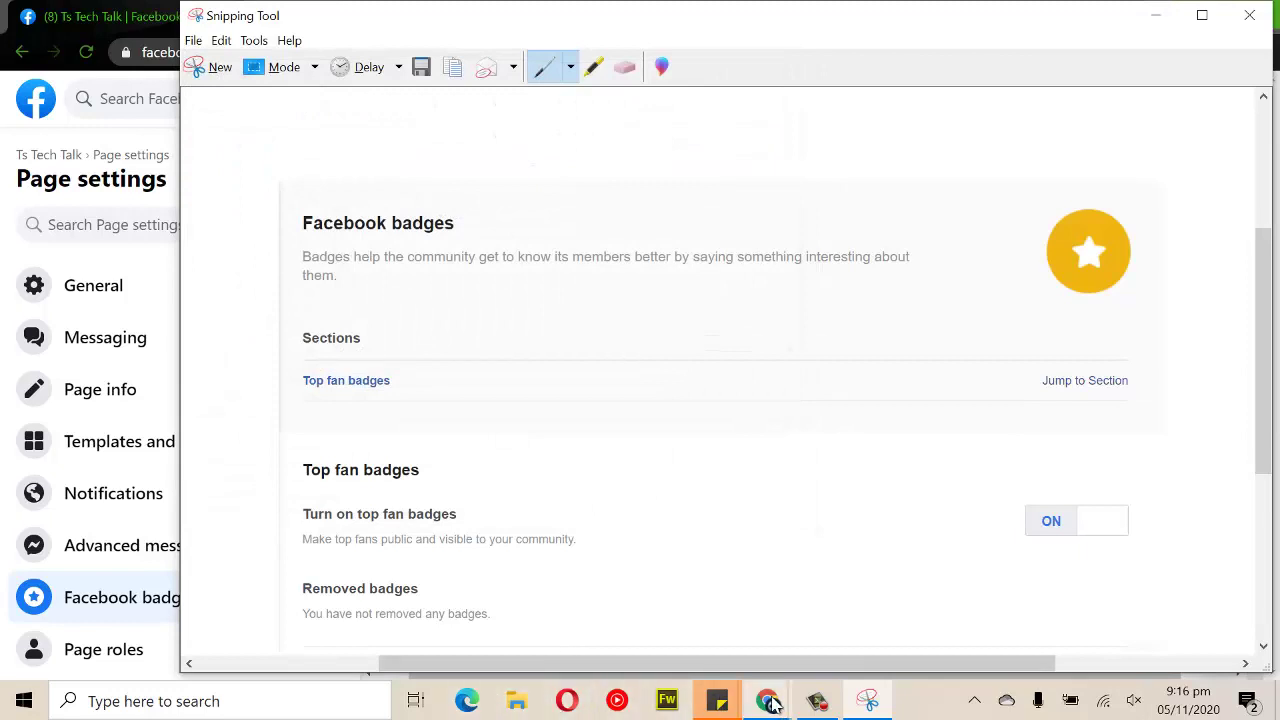
Return to the Your Feedback about Pages form and attach the Capture image from the Music folder as the screenshot
mouse_move(768, 700)
left_click(712, 665)
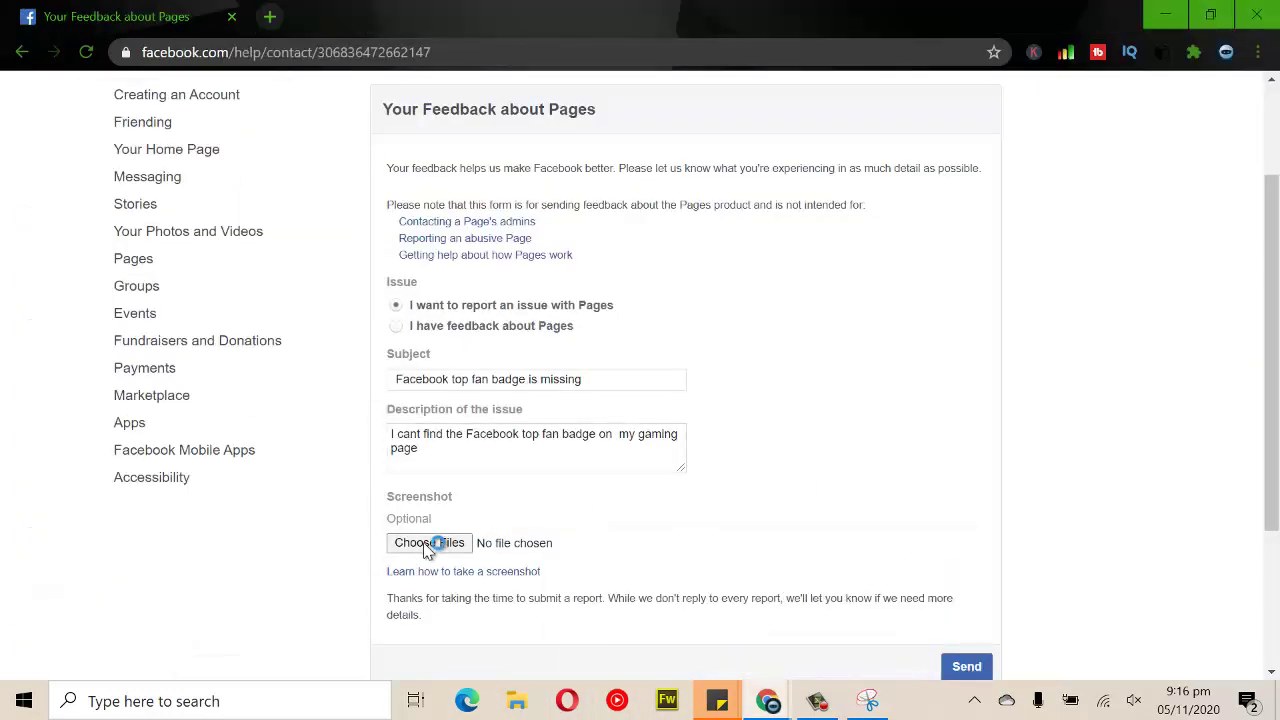
left_click(445, 542)
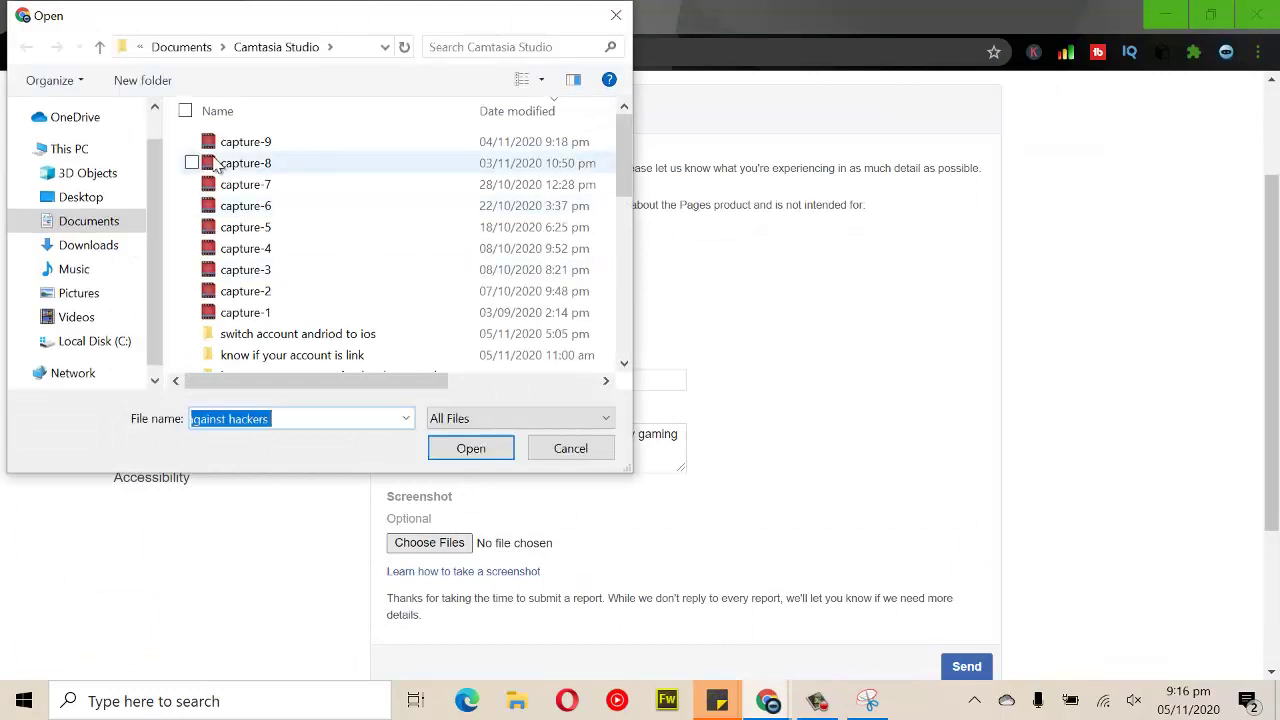
left_click(78, 270)
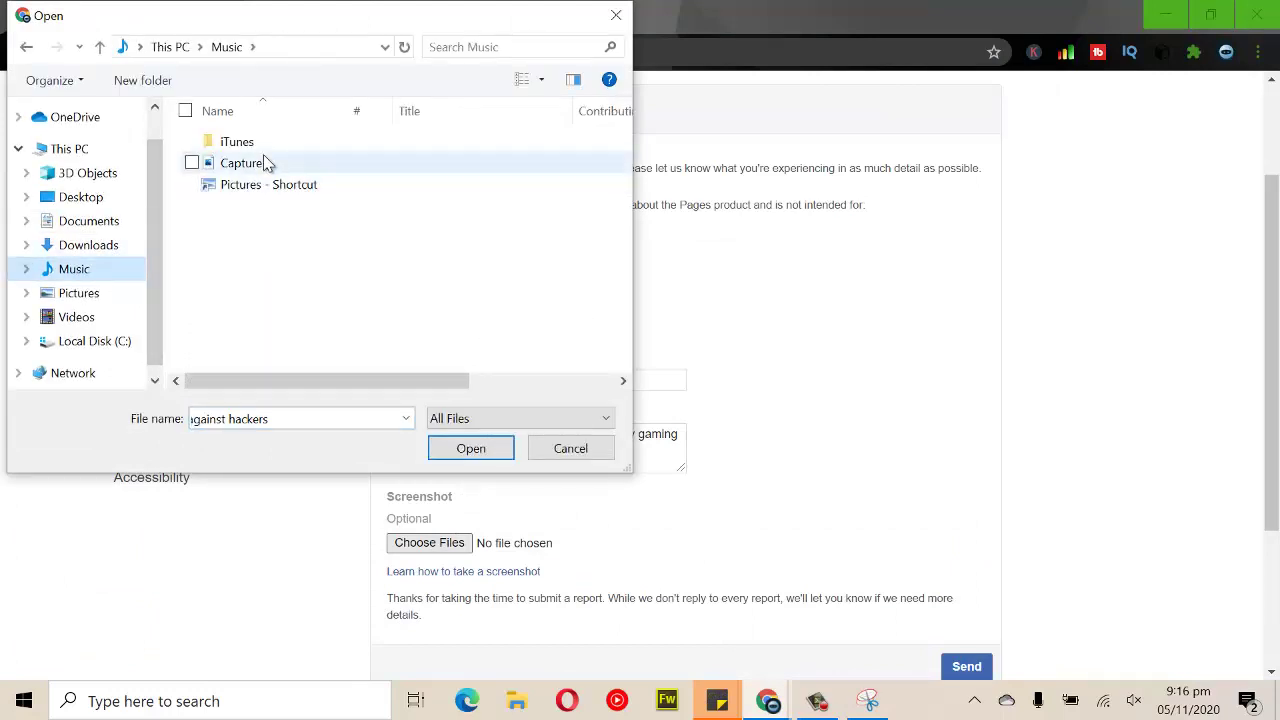
left_click(259, 170)
double_click(259, 170)
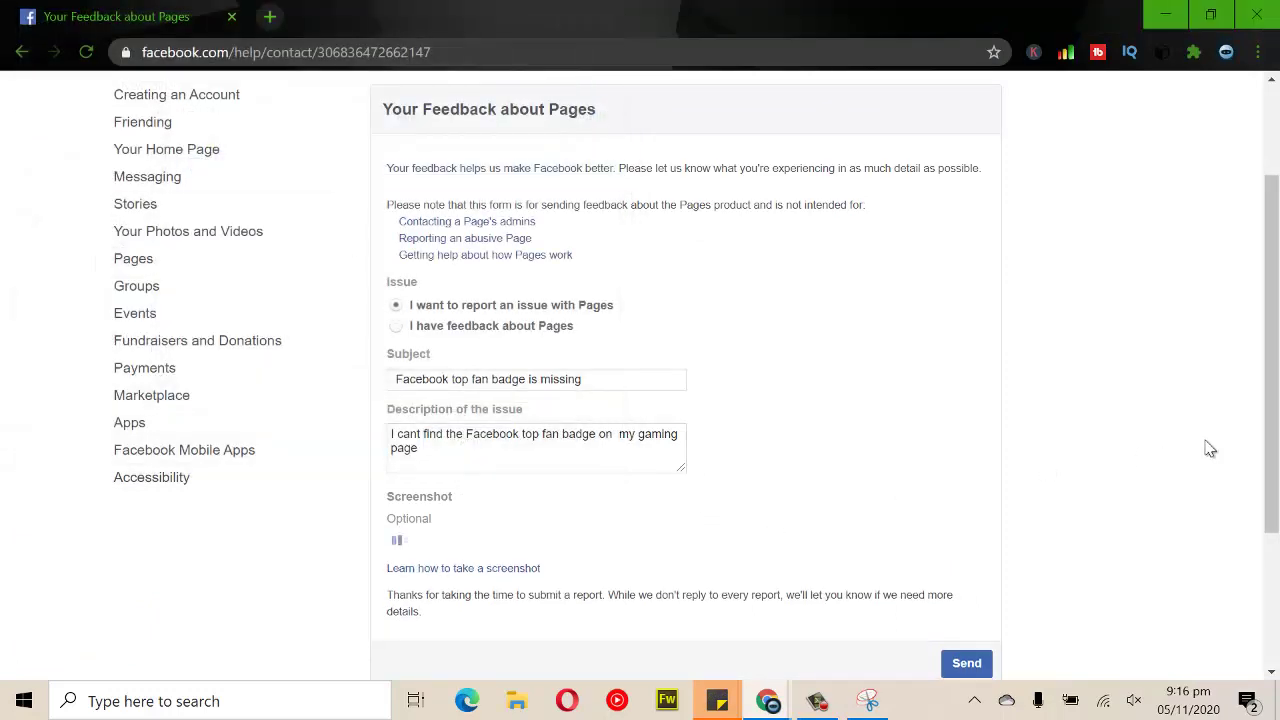
Send the feedback form and dismiss the submission message
scroll(1210, 455, "down", 1)
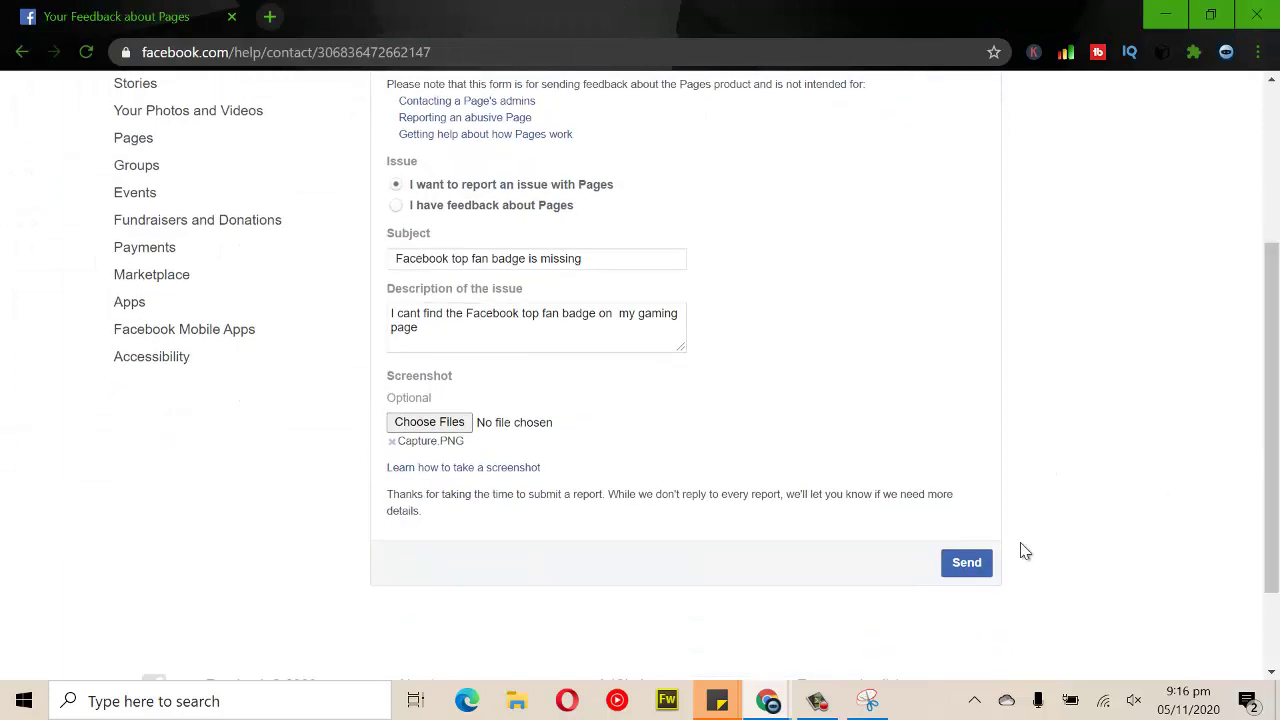
left_click(966, 563)
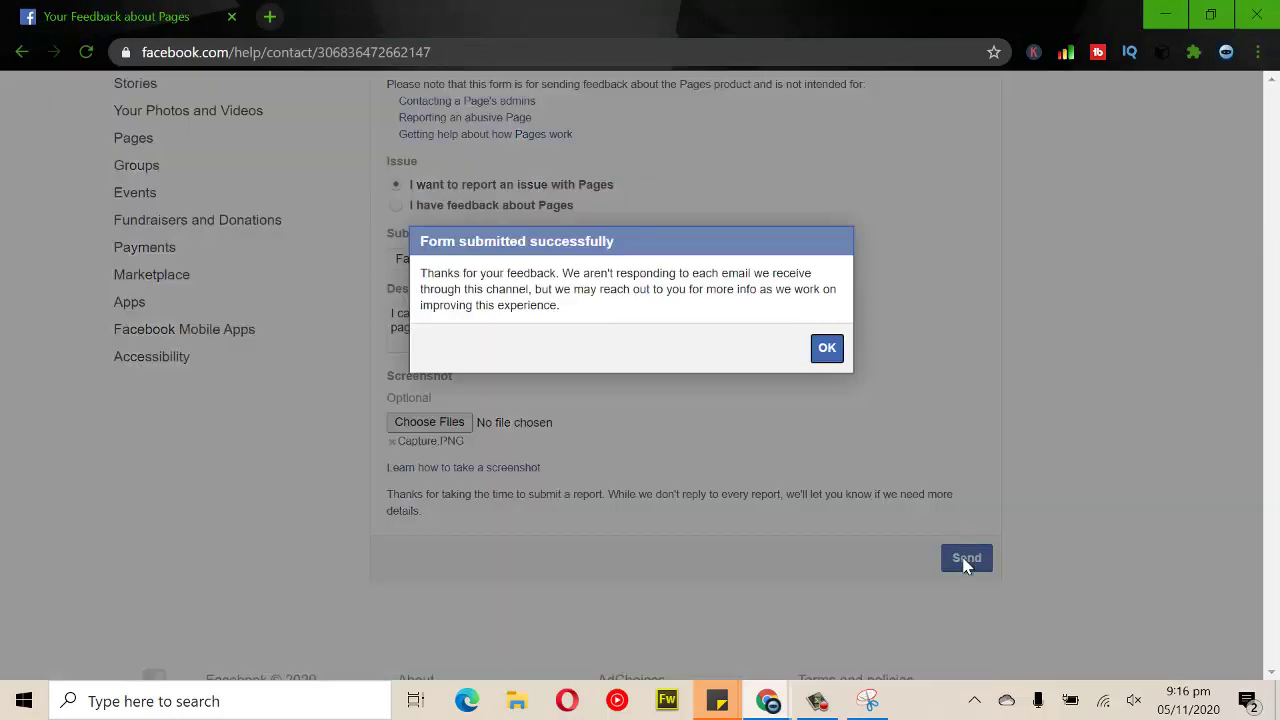
left_click(832, 349)
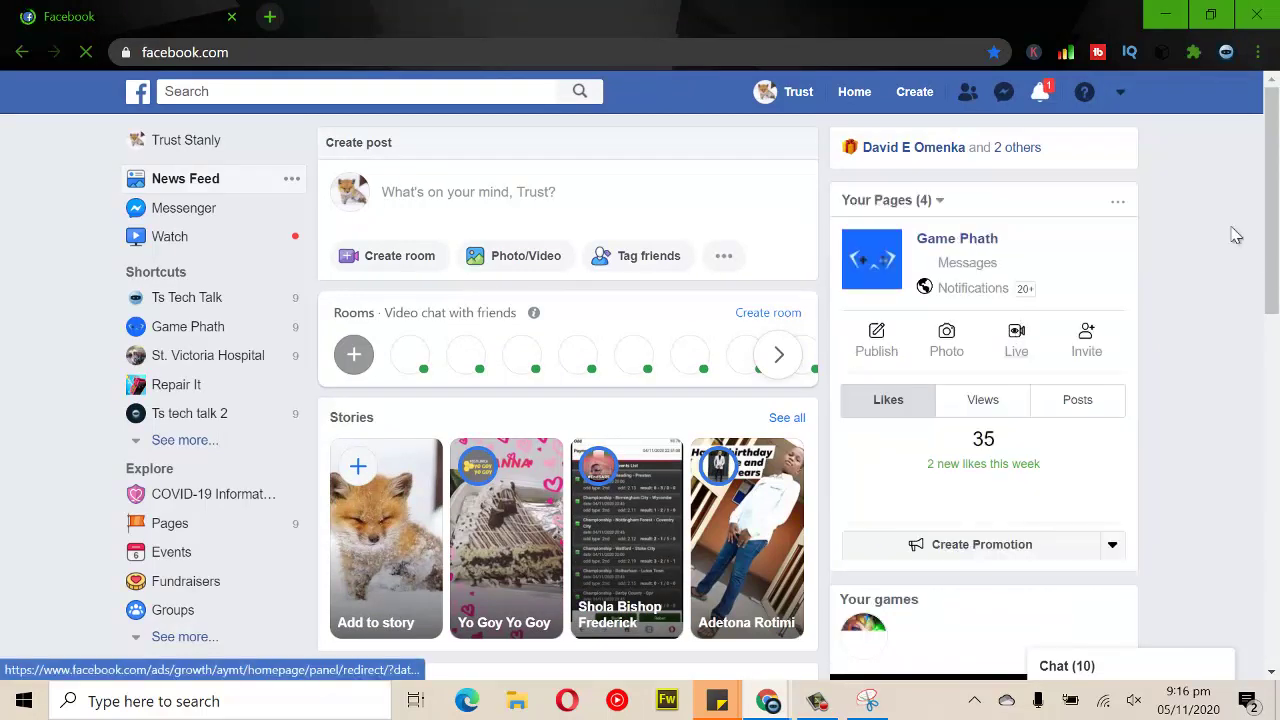
Switch the Facebook home page to the new Facebook layout and close the chat window that pops up
left_click(1121, 97)
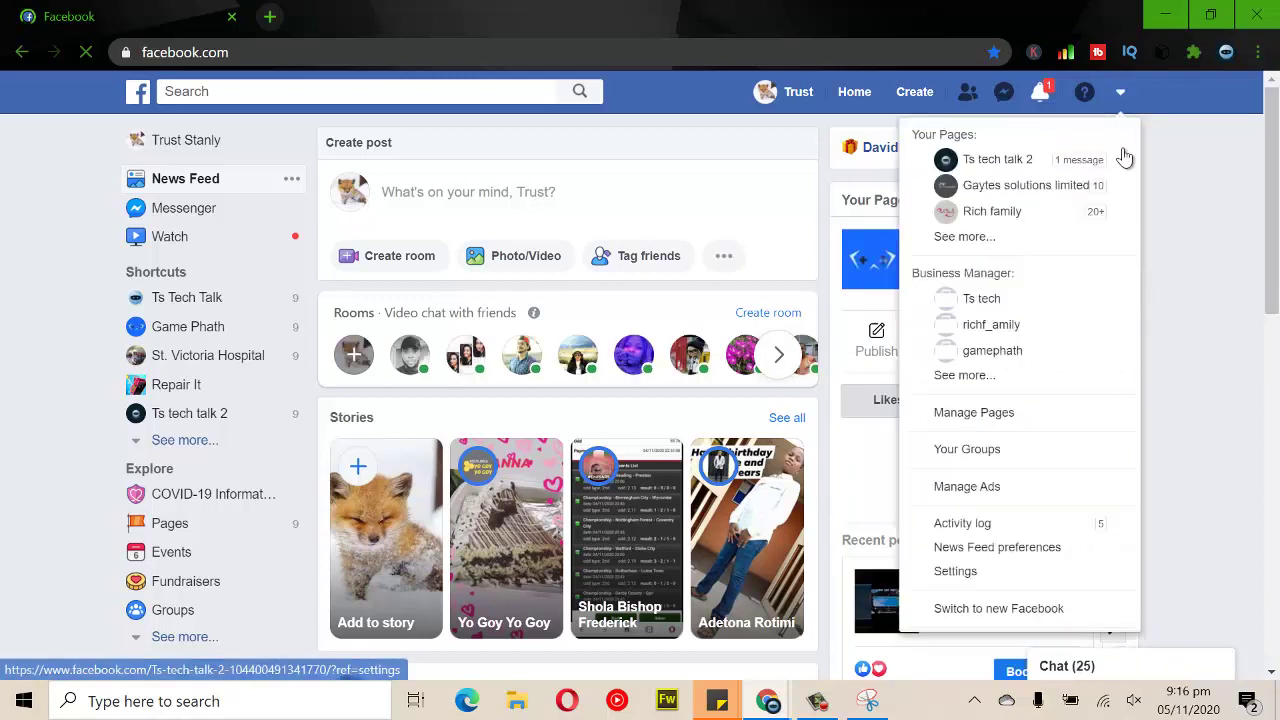
left_click(1017, 610)
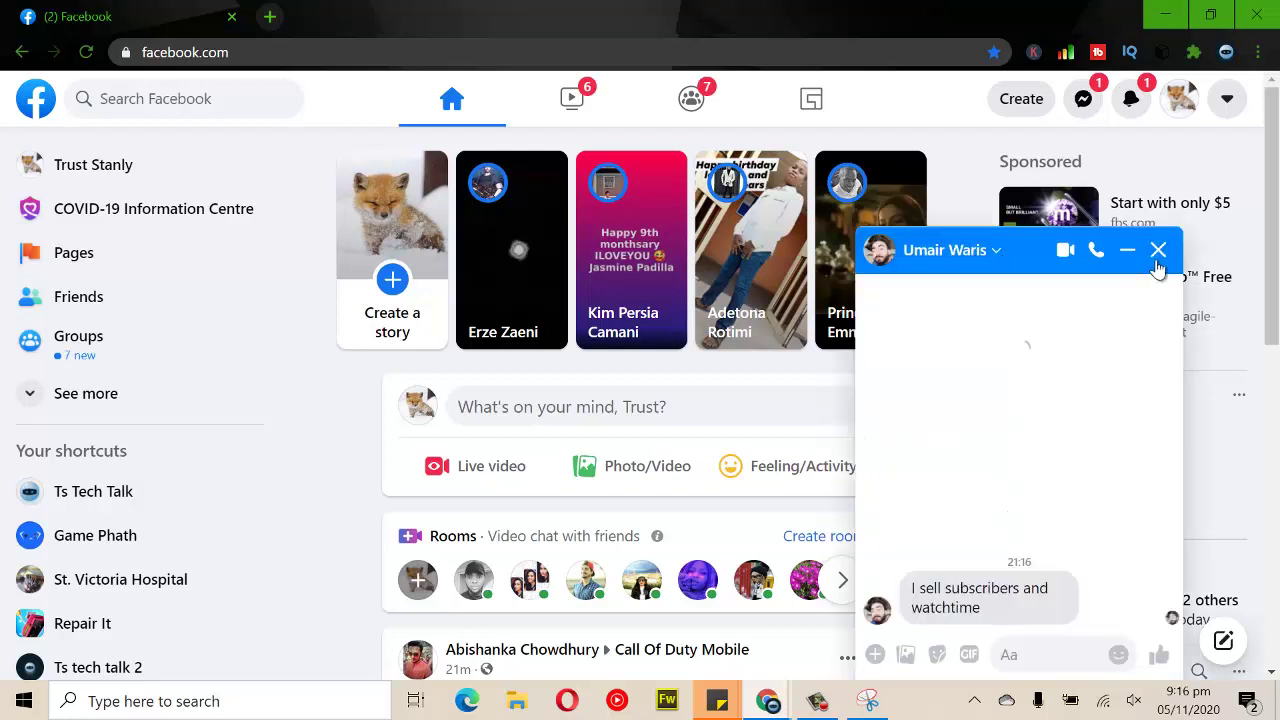
left_click(1158, 251)
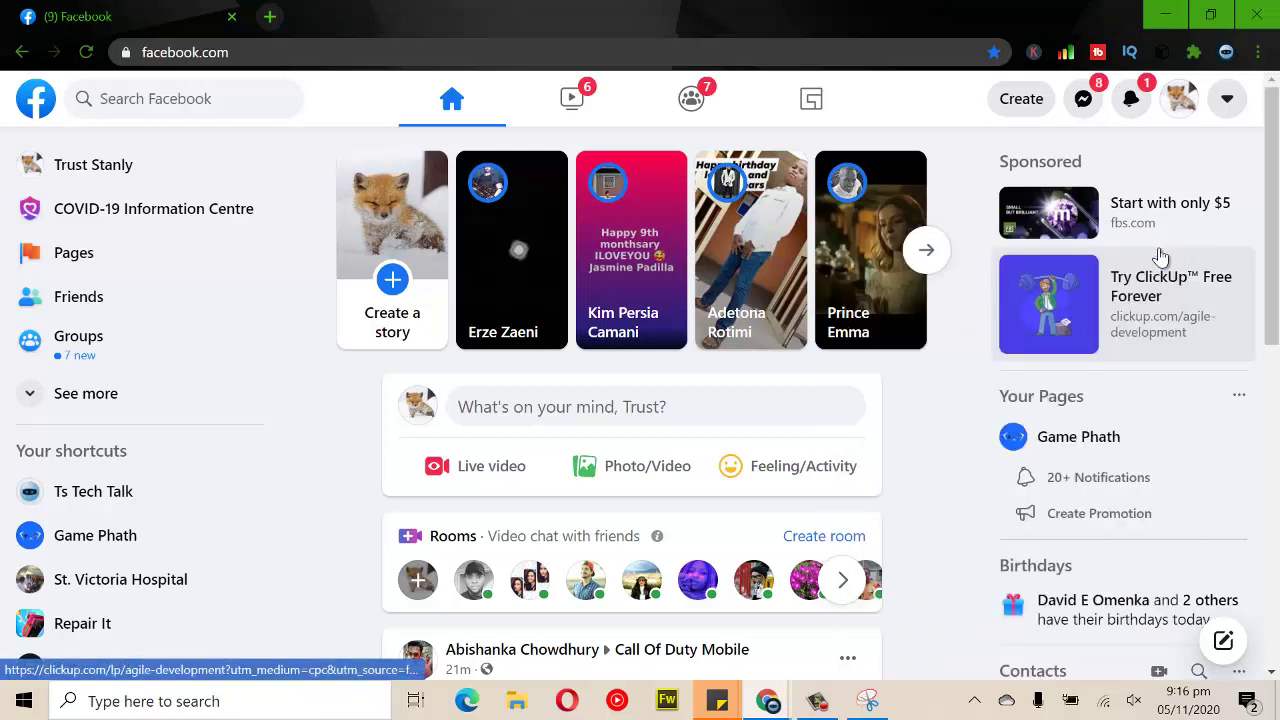